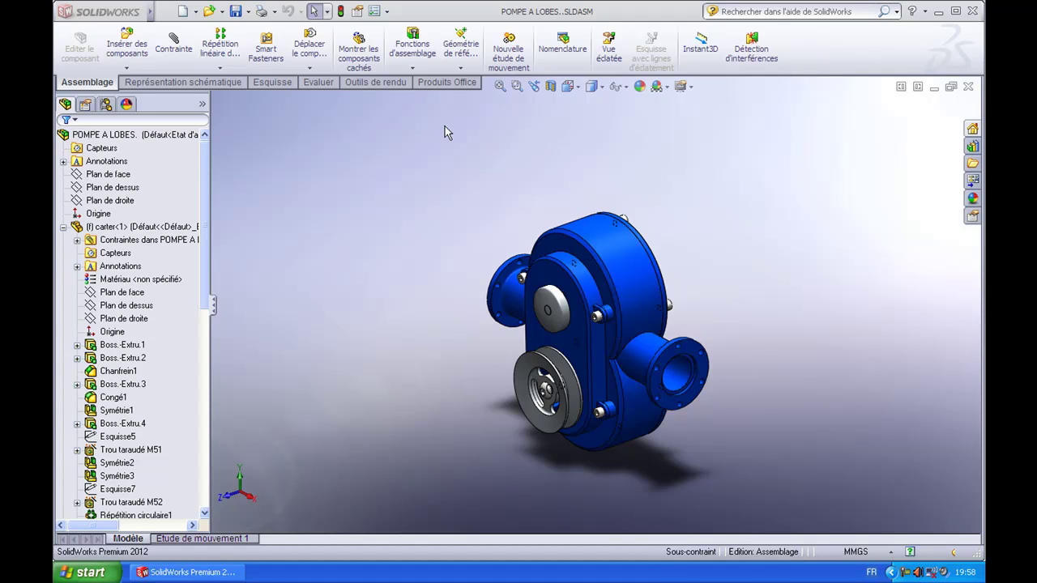
# Create a Mise en plan drawing on an A3 (ANSI) Landscape sheet, 420 × 297 mm.
pyautogui.click(183, 11)
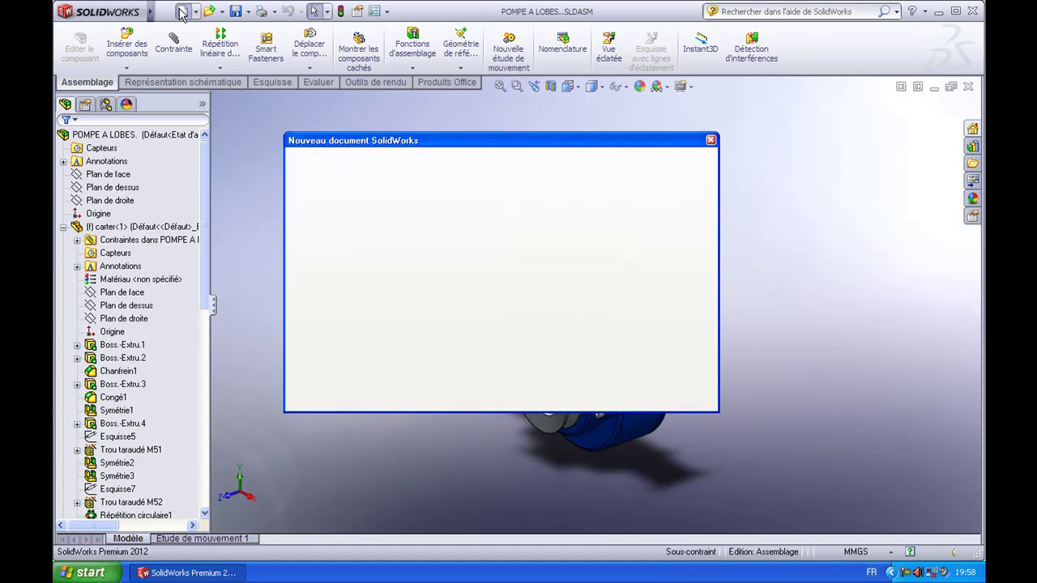
pyautogui.click(332, 219)
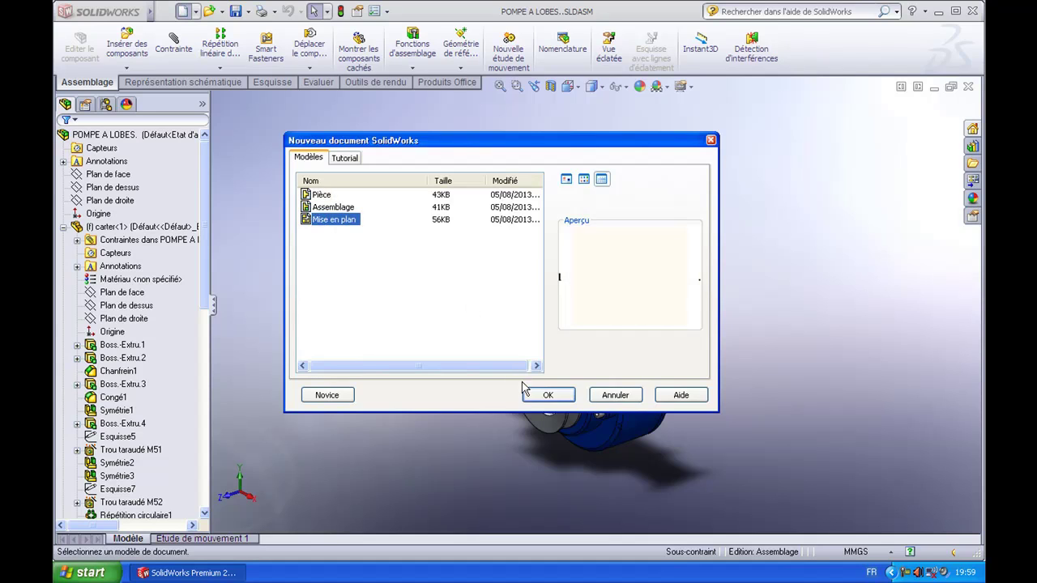
pyautogui.click(546, 397)
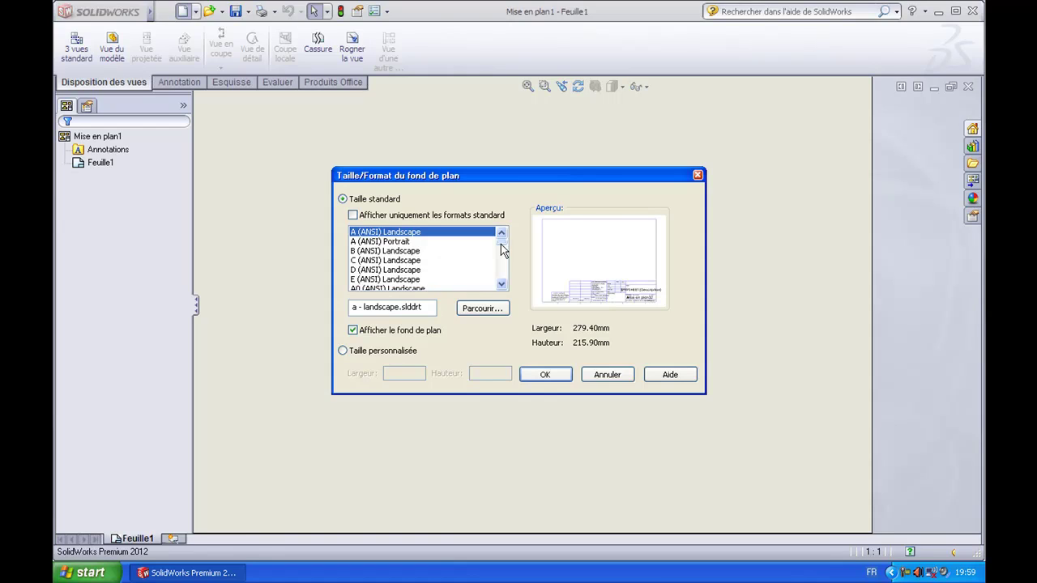
pyautogui.scroll(-3, 502, 251)
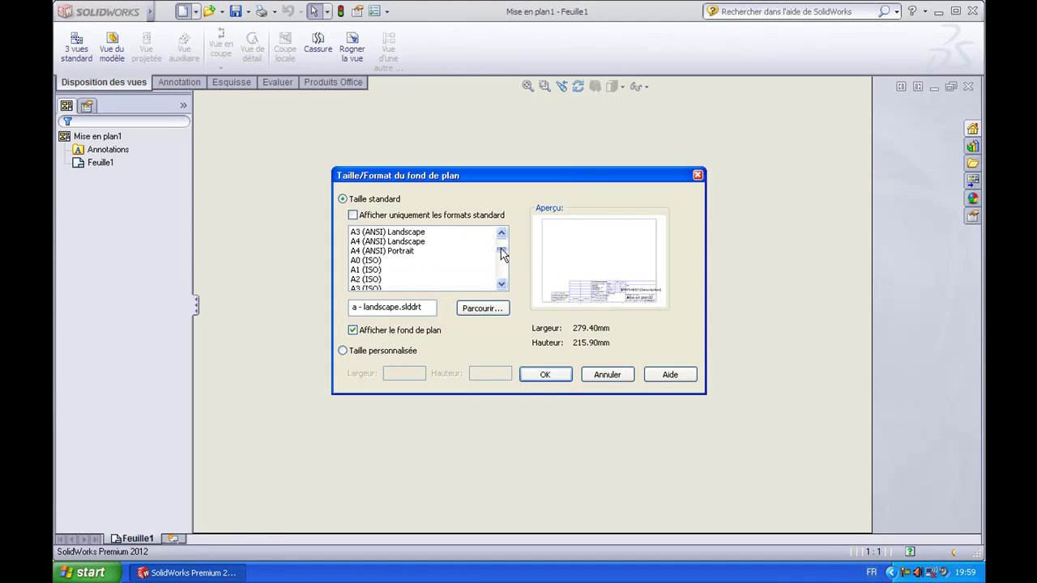
pyautogui.scroll(1, 502, 254)
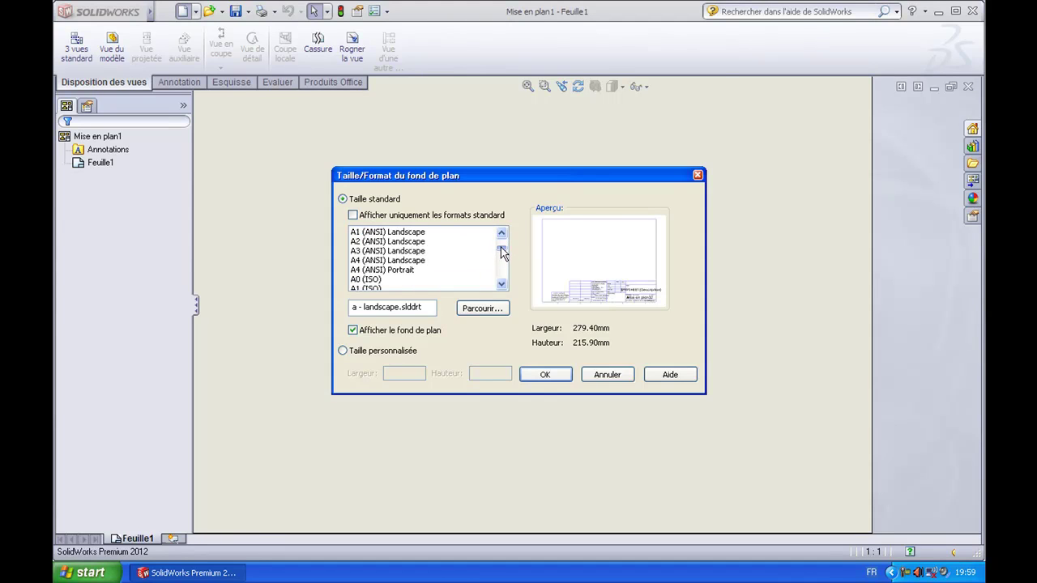
pyautogui.click(369, 252)
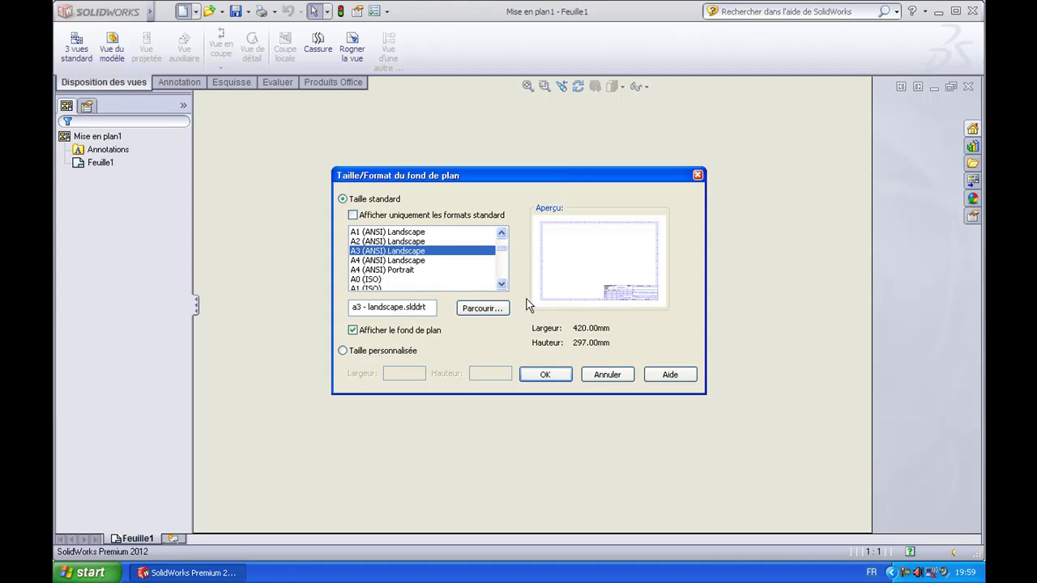
pyautogui.click(545, 375)
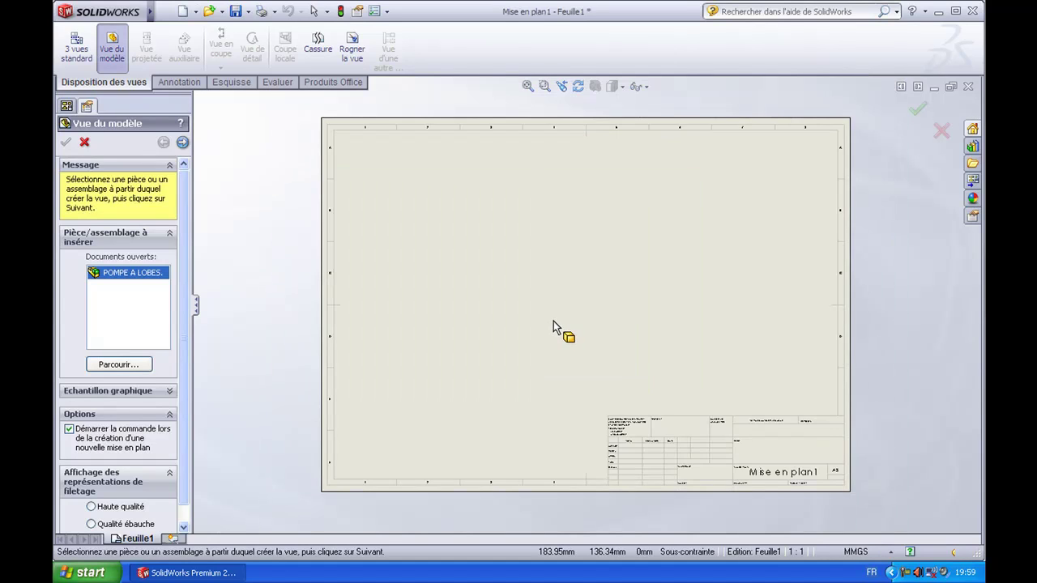
# Place a front view of the POMPE A LOBES. assembly on the sheet.
pyautogui.doubleClick(144, 275)
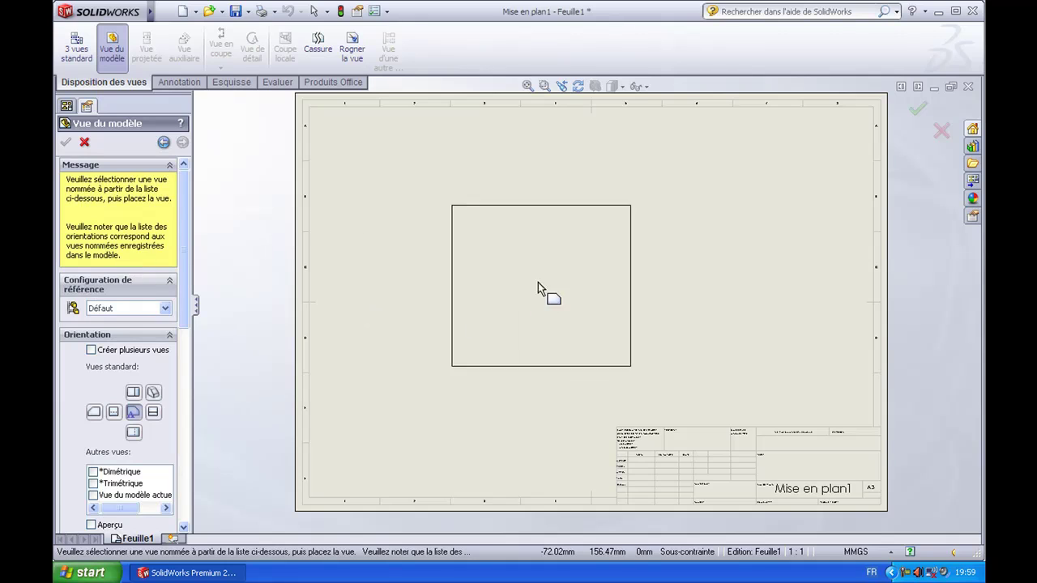
pyautogui.click(515, 267)
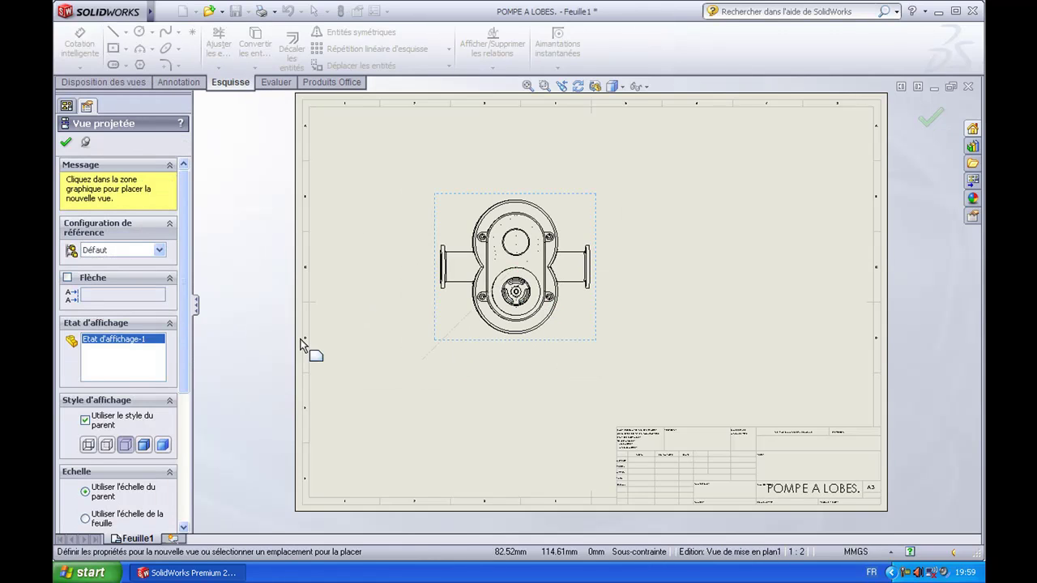
pyautogui.press('Escape')
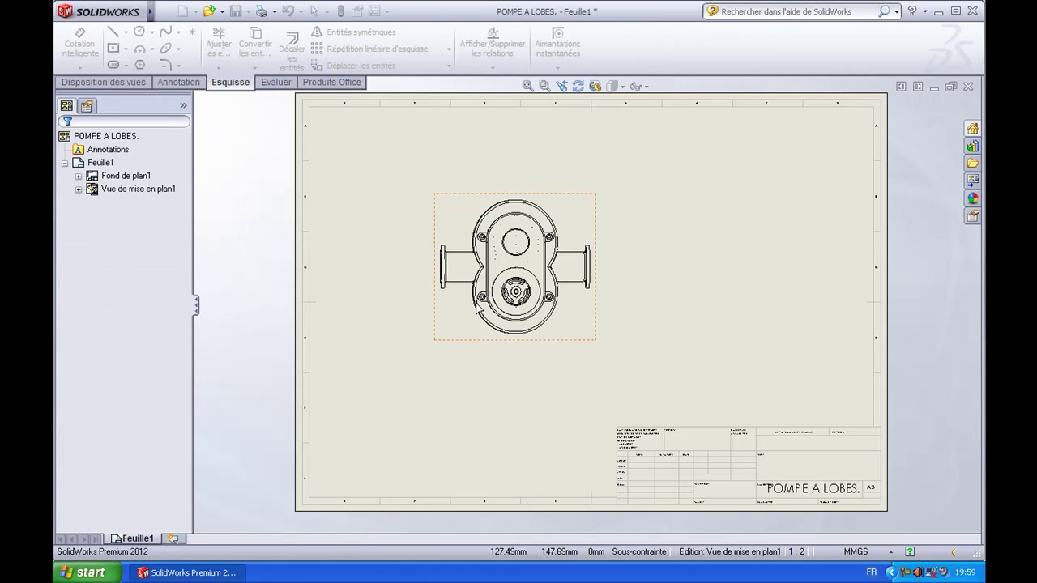
# Give the pump view a user-defined scale of 1:1.15.
pyautogui.click(569, 218)
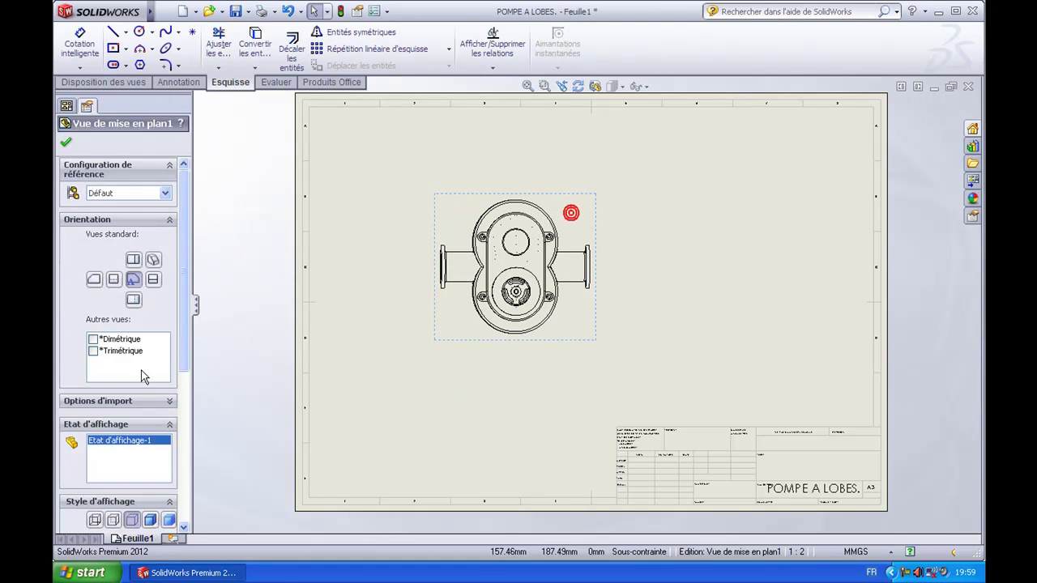
pyautogui.moveTo(181, 324); pyautogui.dragTo(176, 454)
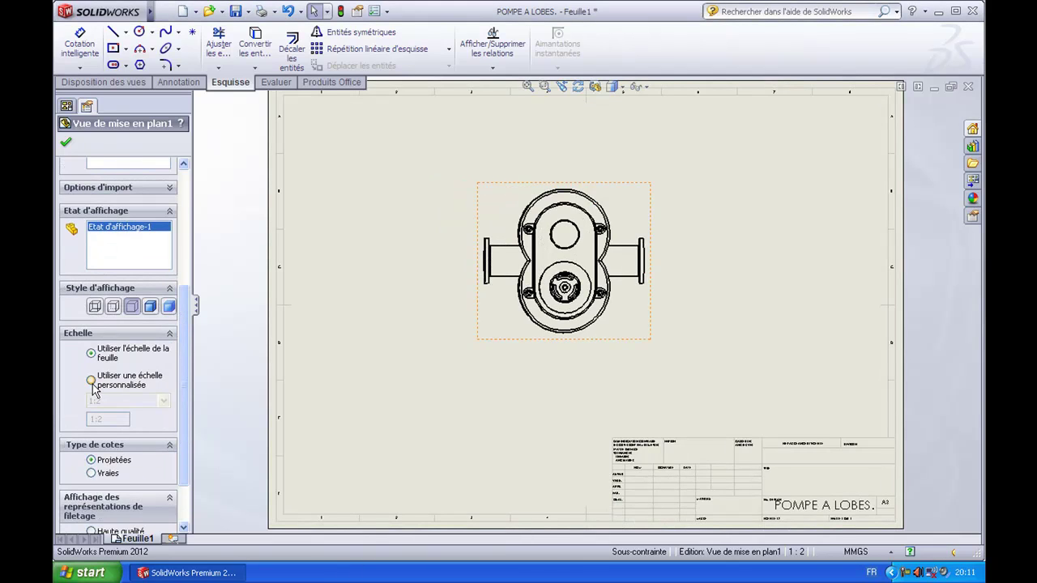
pyautogui.click(91, 380)
pyautogui.click(154, 403)
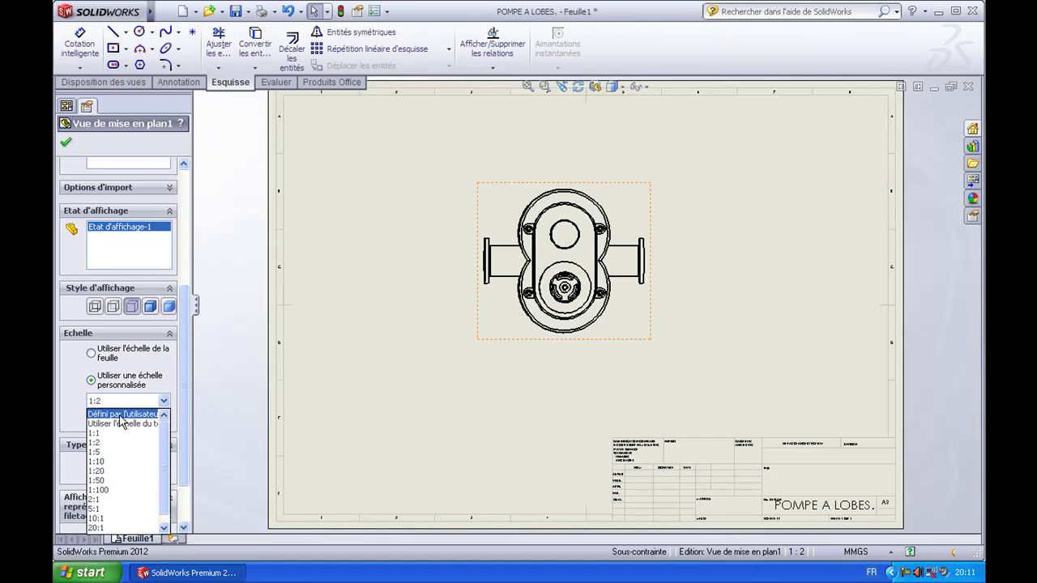
pyautogui.click(117, 414)
pyautogui.write('1:1.15')
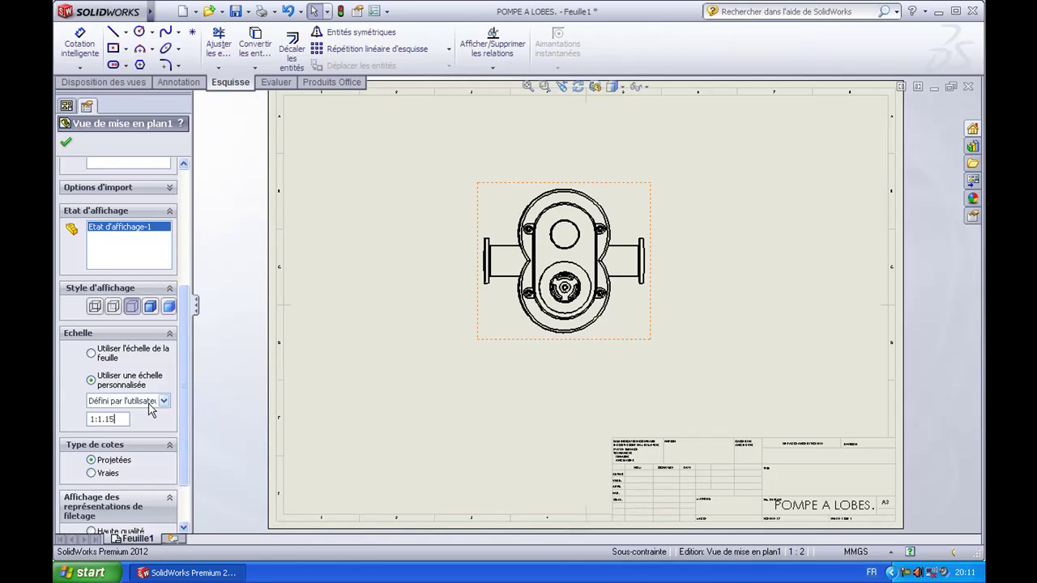
pyautogui.click(188, 356)
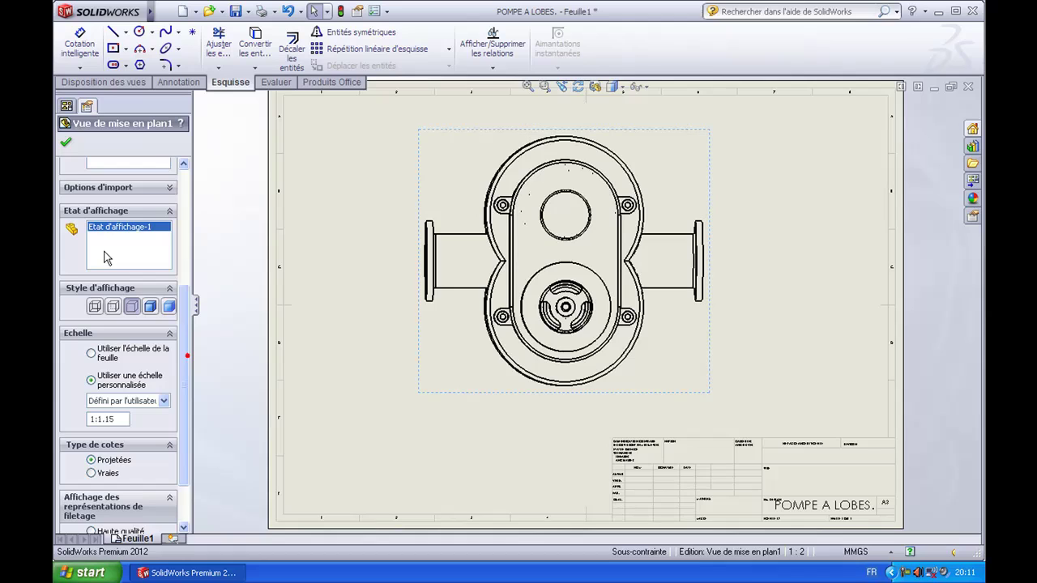
pyautogui.click(66, 142)
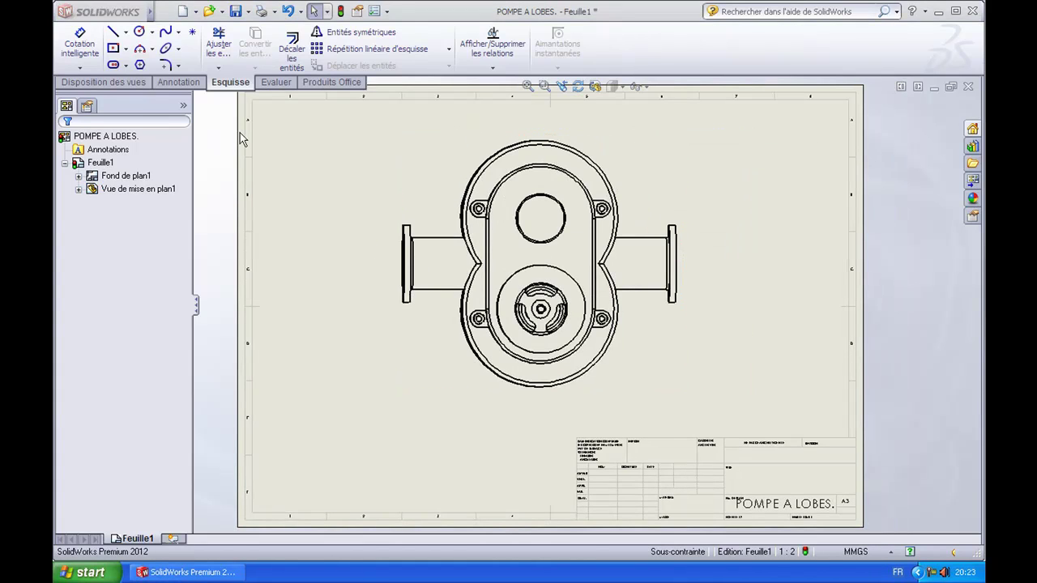
# Cut section view D-D vertically through the pump and place it left of the front view.
pyautogui.click(103, 82)
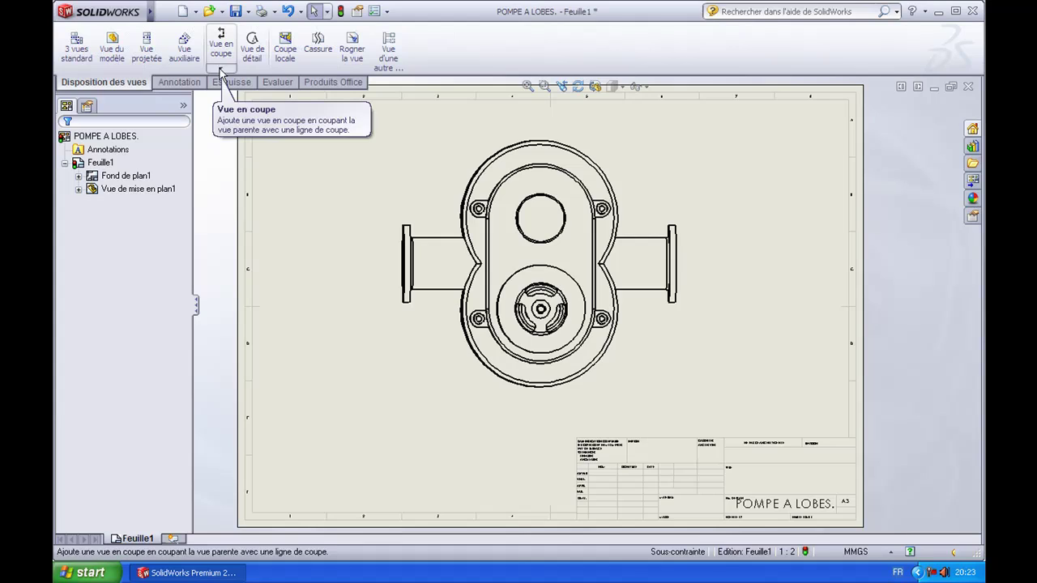
pyautogui.click(221, 68)
pyautogui.click(239, 87)
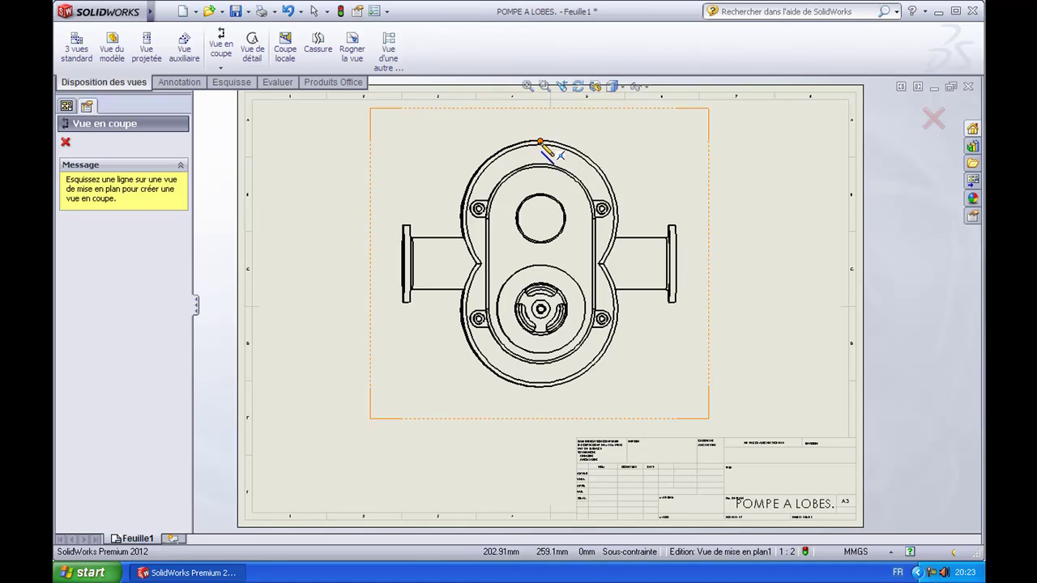
pyautogui.scroll(-3, 546, 151)
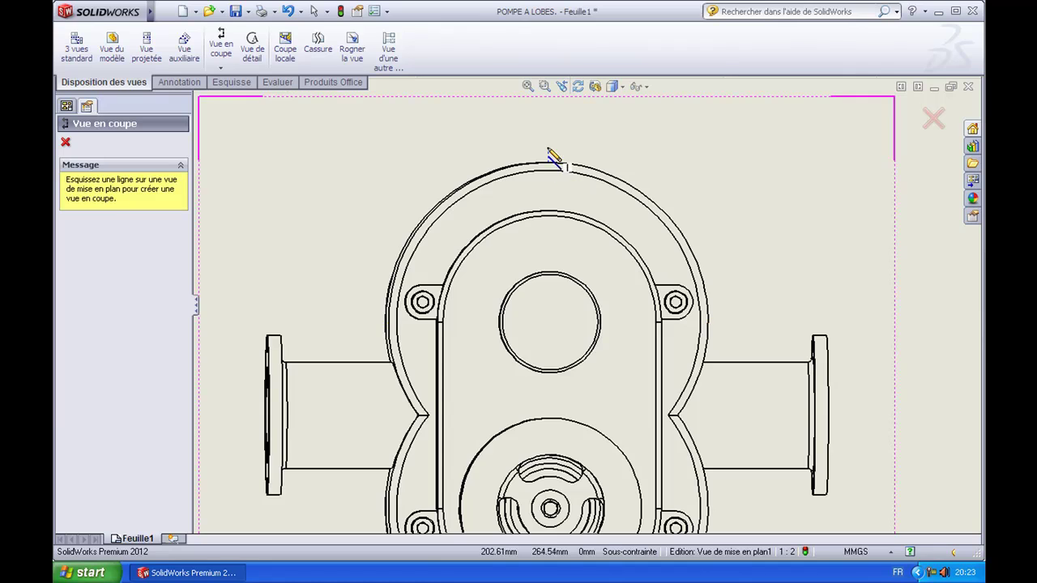
pyautogui.click(546, 122)
pyautogui.scroll(3, 572, 194)
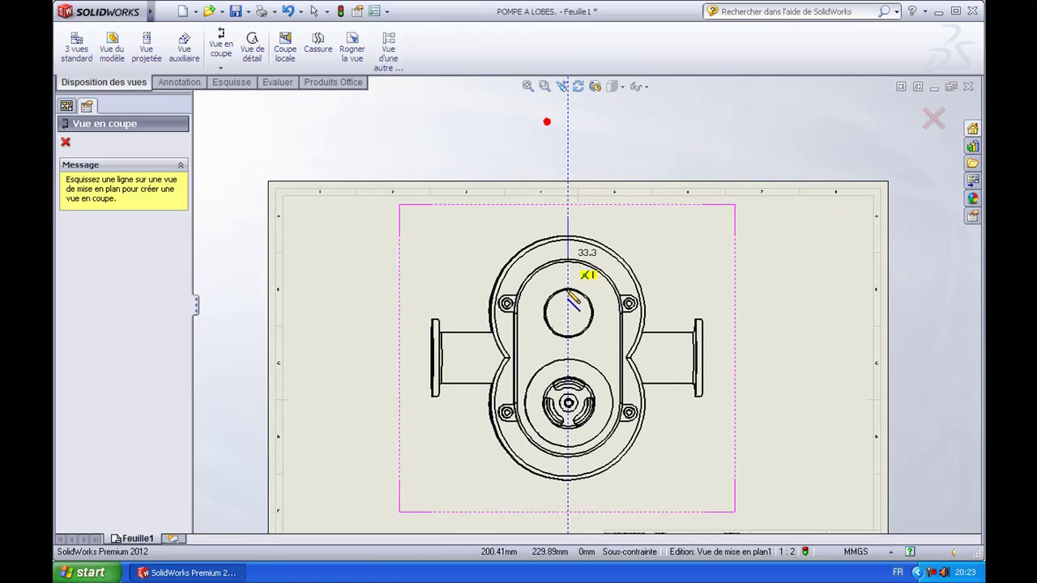
pyautogui.click(570, 494)
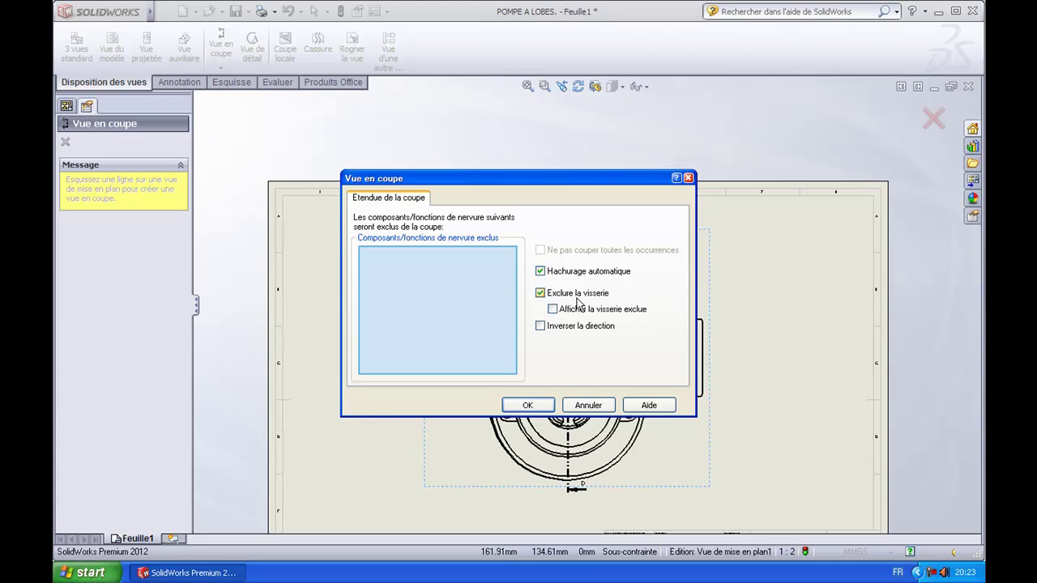
pyautogui.click(531, 405)
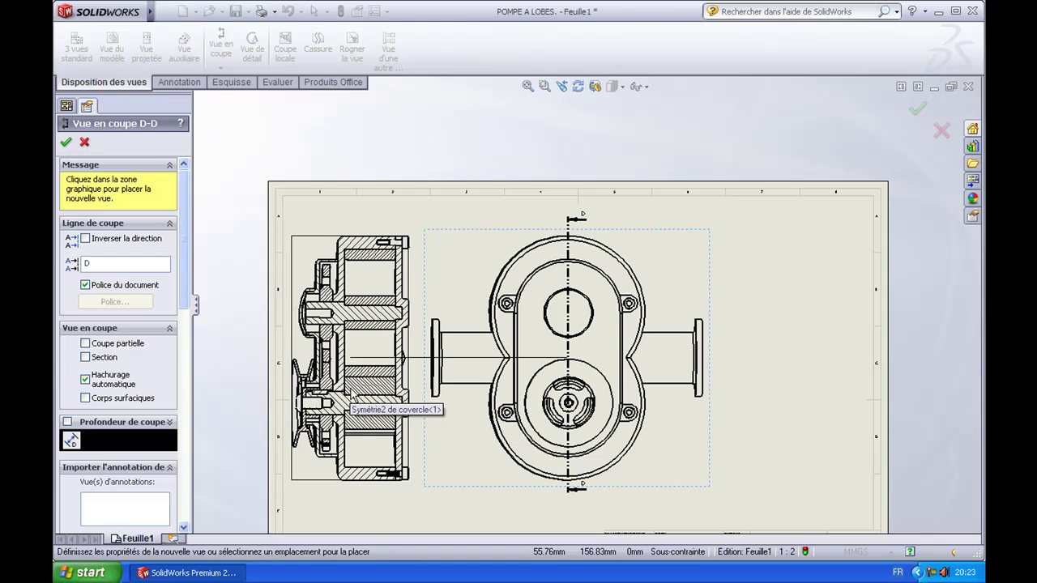
pyautogui.click(349, 406)
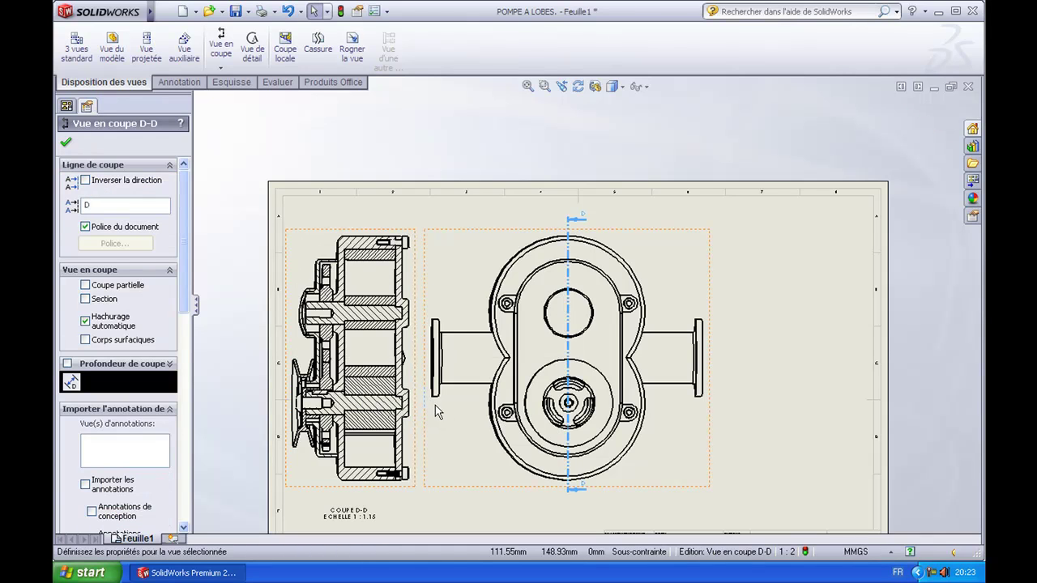
# Move the COUPE D-D label above the section view.
pyautogui.scroll(1, 435, 411)
pyautogui.scroll(1, 430, 430)
pyautogui.scroll(-1, 423, 454)
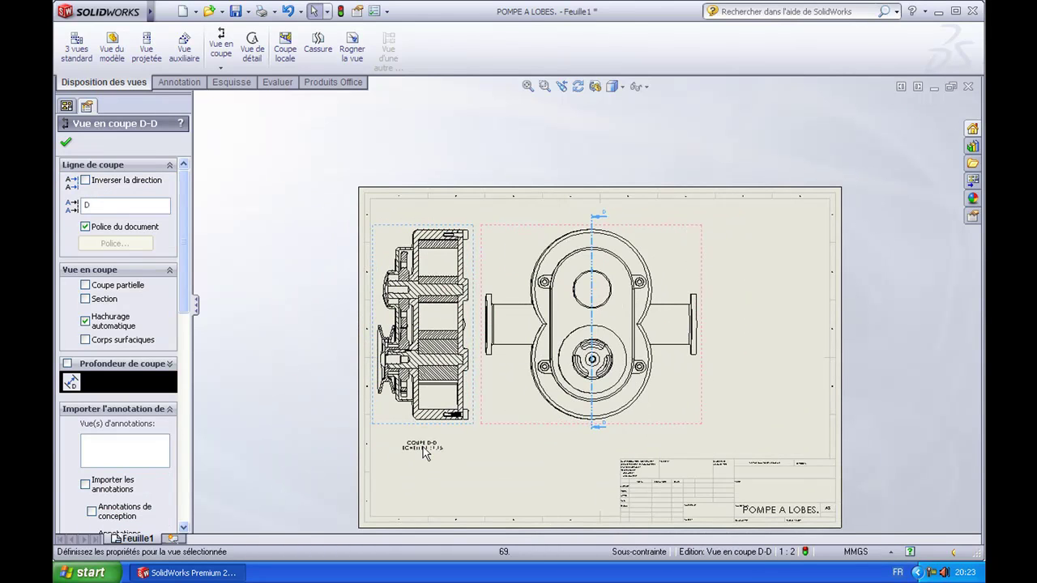
pyautogui.moveTo(423, 450); pyautogui.dragTo(435, 227)
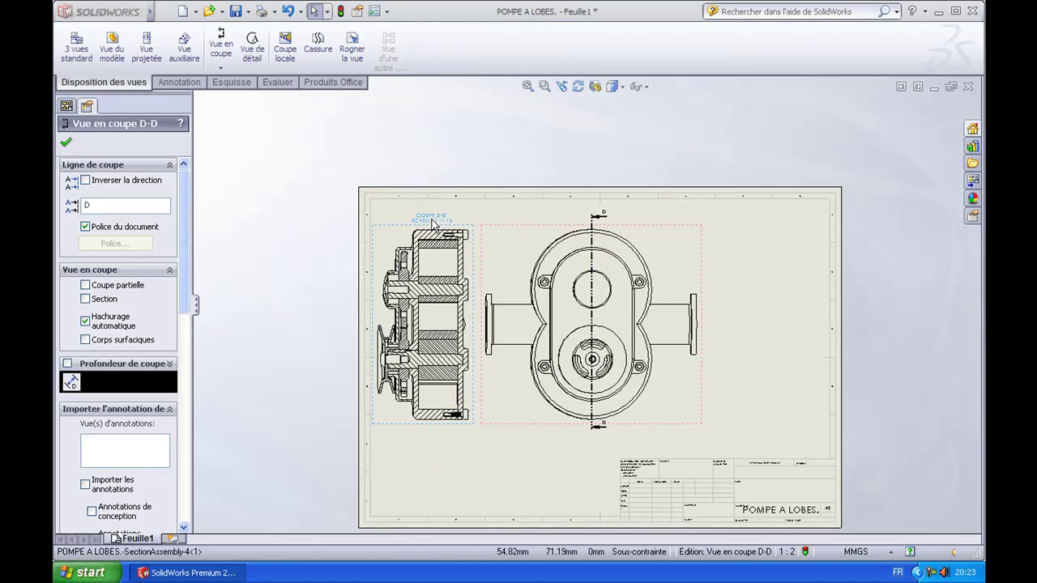
pyautogui.moveTo(435, 226); pyautogui.dragTo(423, 221)
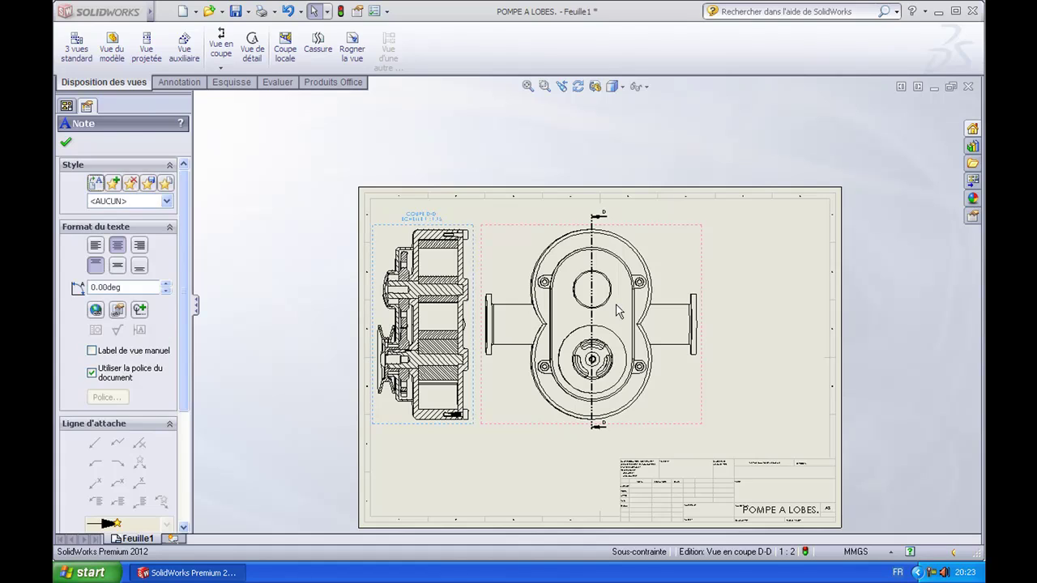
pyautogui.click(686, 328)
pyautogui.scroll(1, 722, 339)
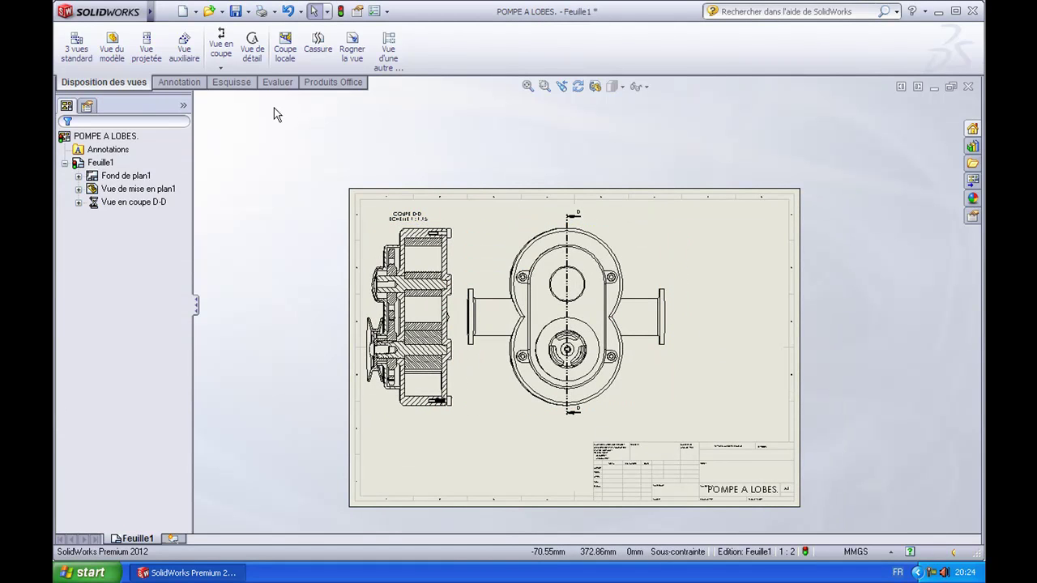
# Insert automatic item balloons on both the front view and the section view.
pyautogui.click(180, 82)
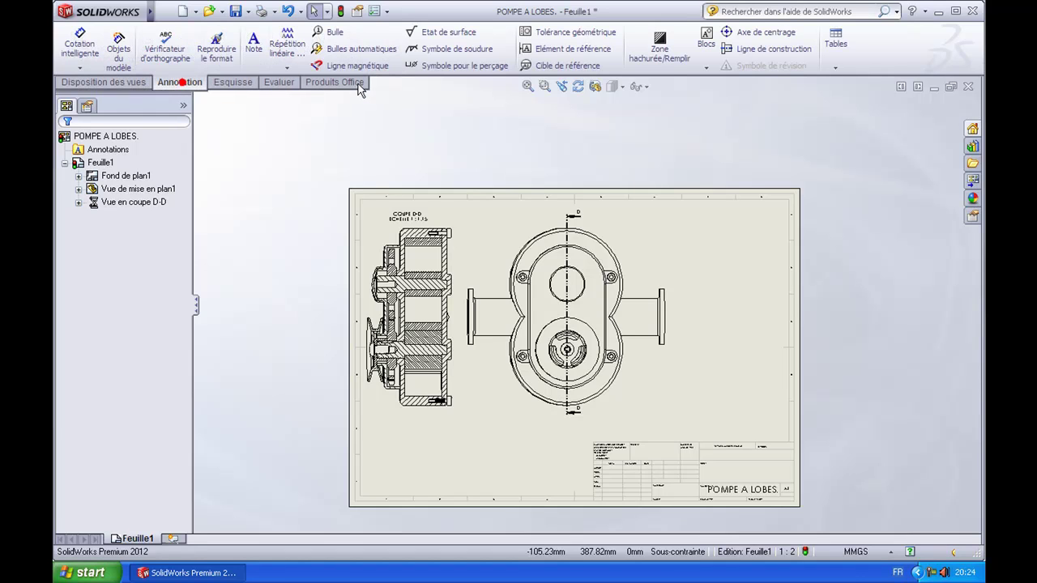
pyautogui.click(344, 50)
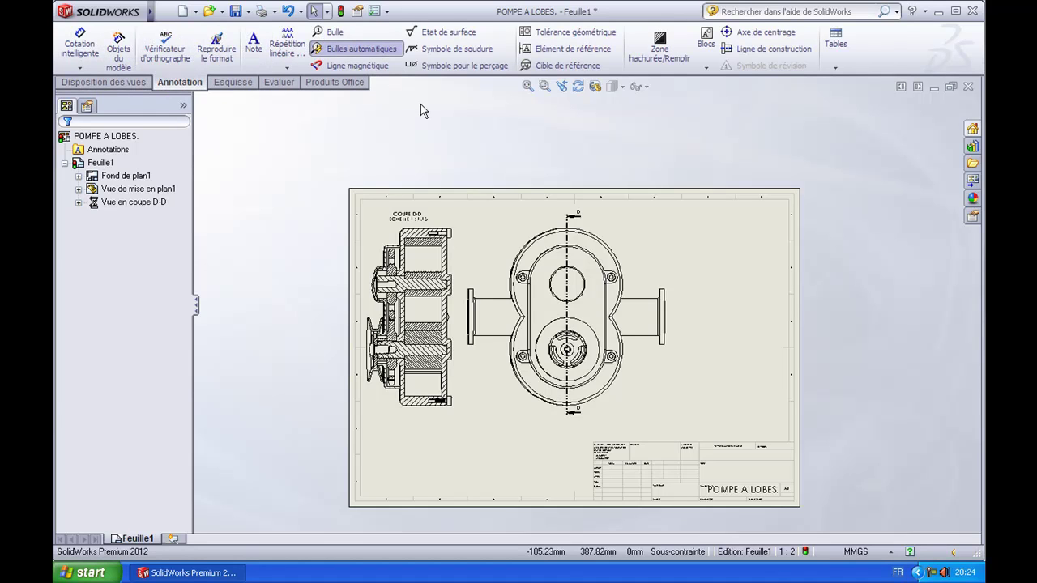
pyautogui.click(527, 247)
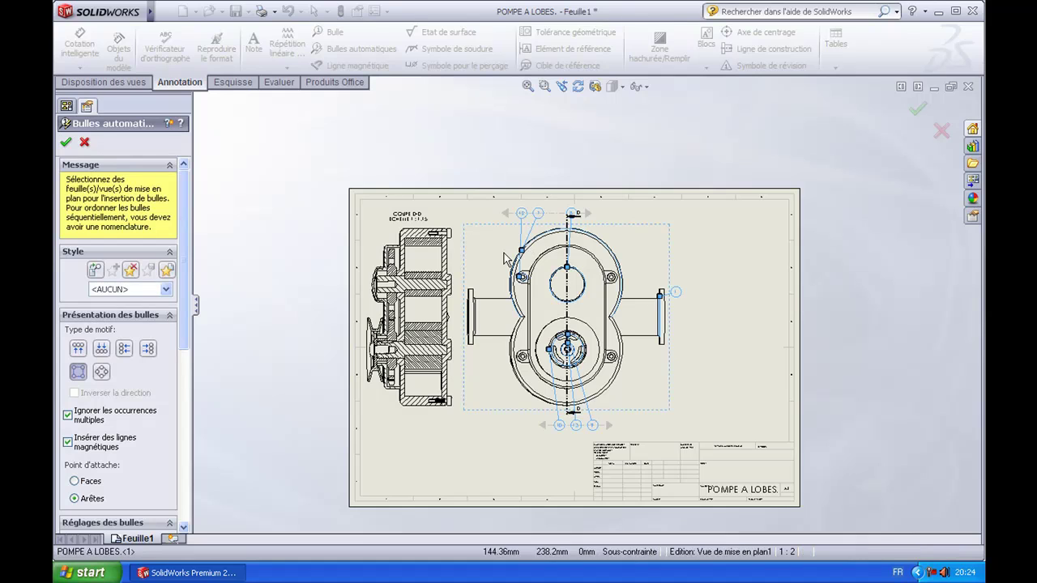
pyautogui.click(384, 235)
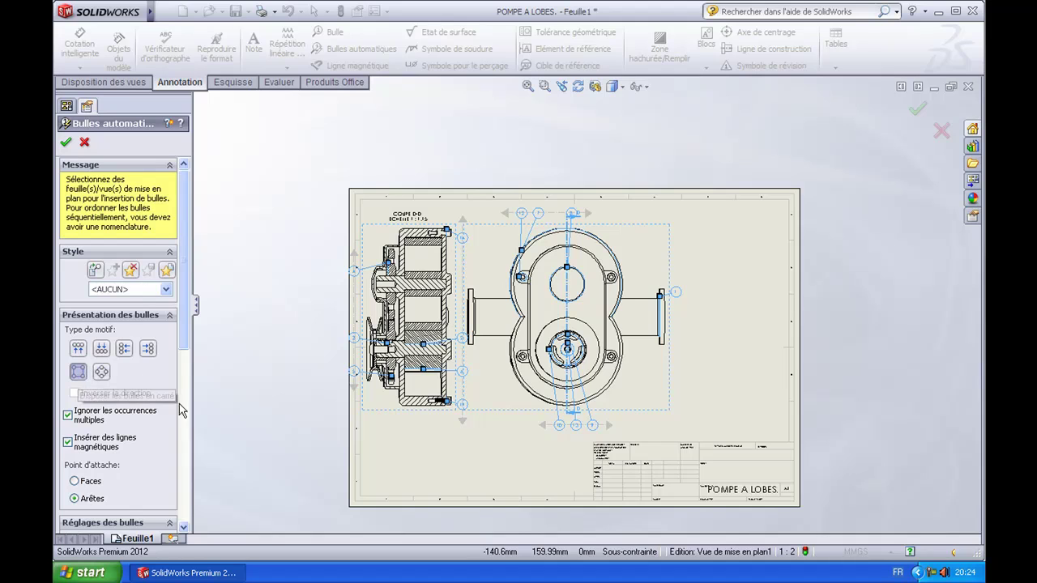
pyautogui.click(65, 144)
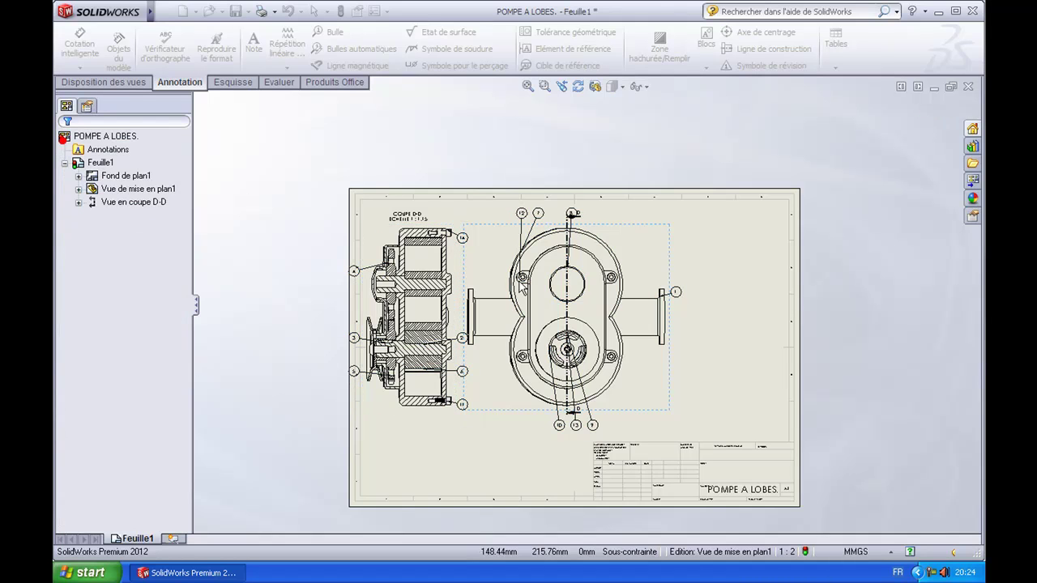
# Reposition balloons 3, 4 and 5 neatly around the section view.
pyautogui.scroll(3, 512, 259)
pyautogui.scroll(-1, 304, 272)
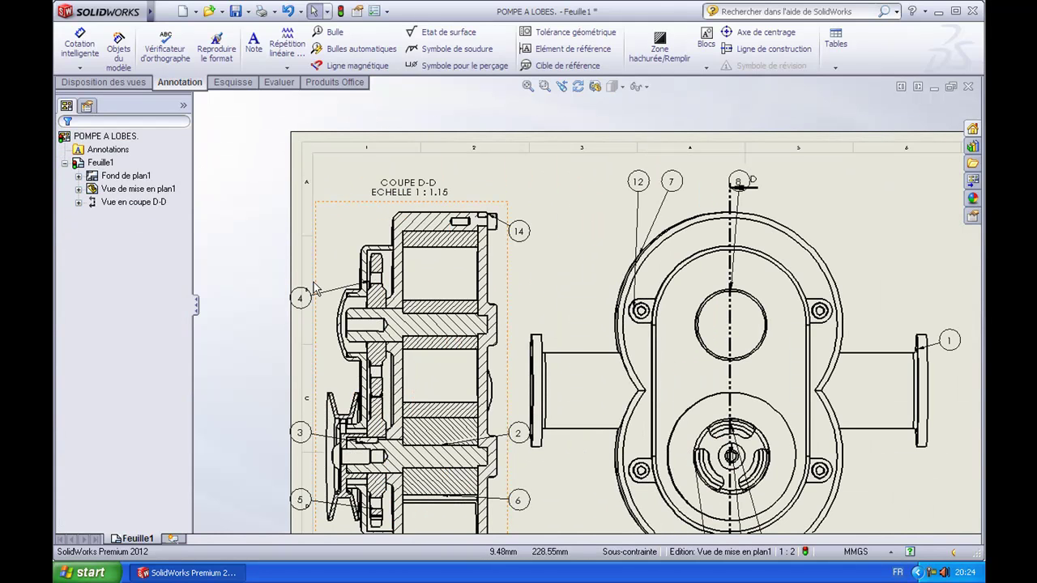
pyautogui.moveTo(307, 300); pyautogui.dragTo(341, 249)
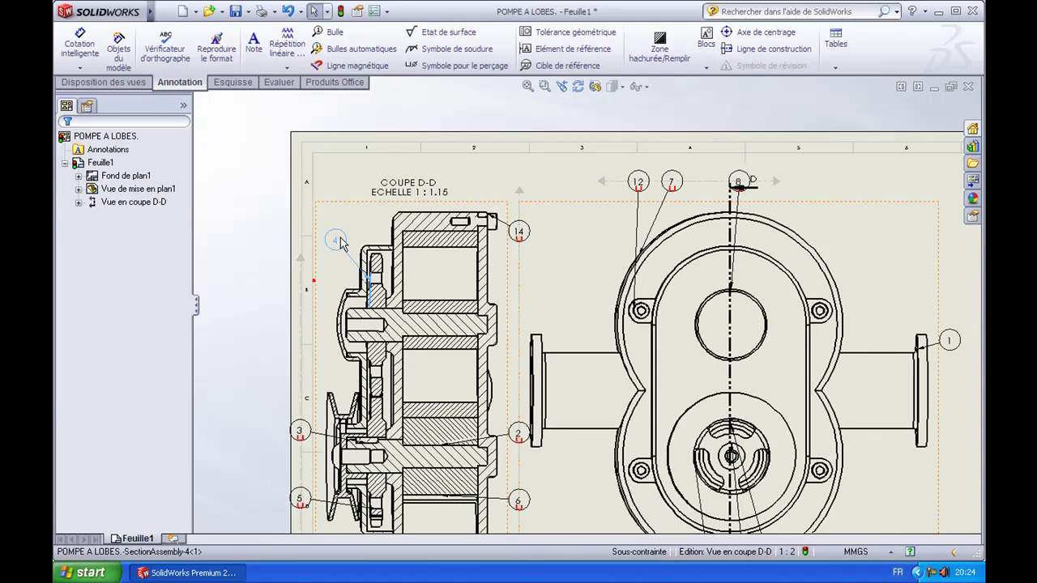
pyautogui.click(314, 280)
pyautogui.press('z')
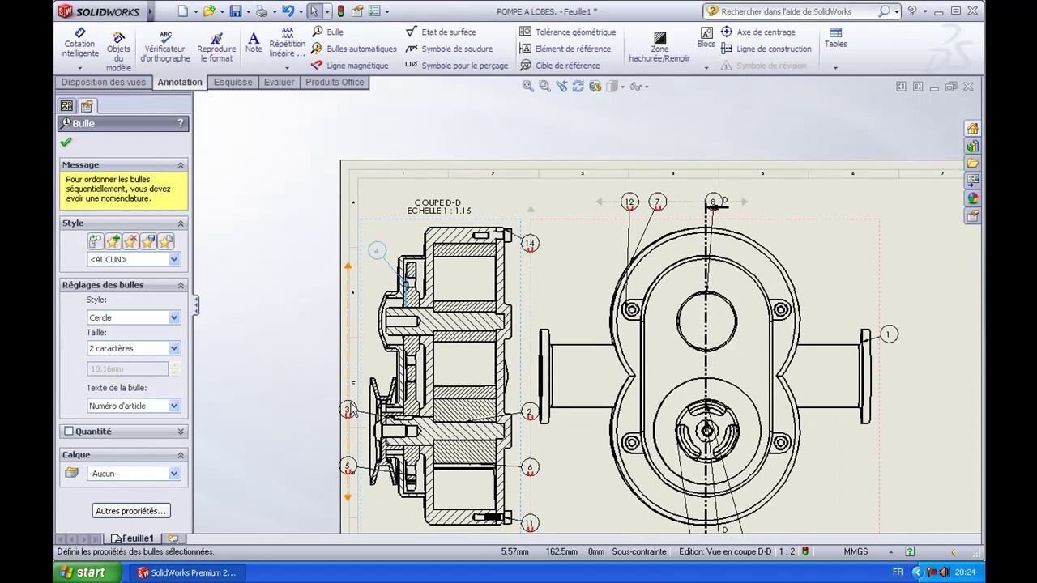
pyautogui.moveTo(350, 410); pyautogui.dragTo(370, 356)
pyautogui.moveTo(347, 466); pyautogui.dragTo(387, 507)
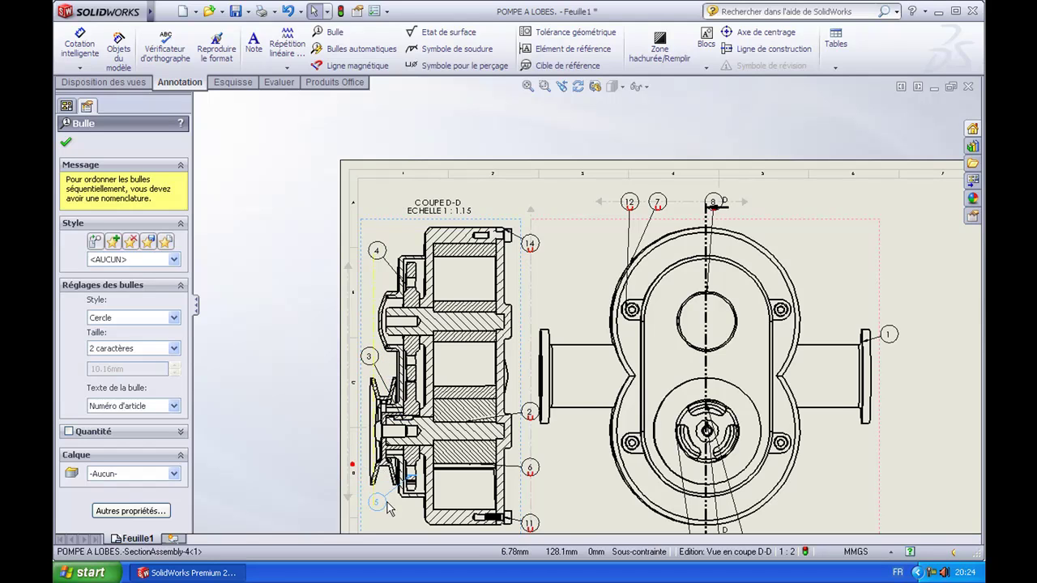
pyautogui.scroll(2, 572, 491)
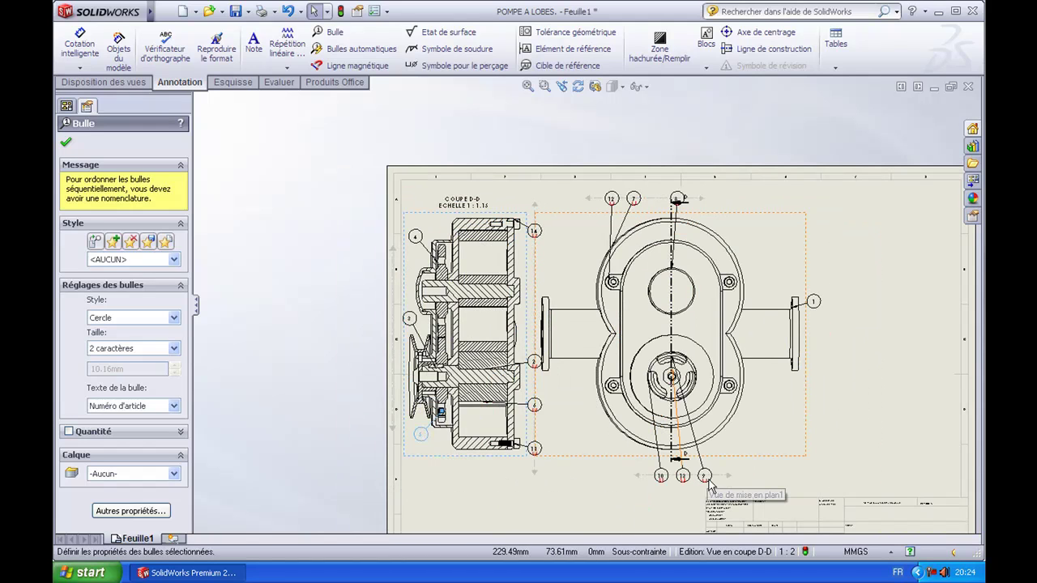
pyautogui.scroll(-2, 709, 484)
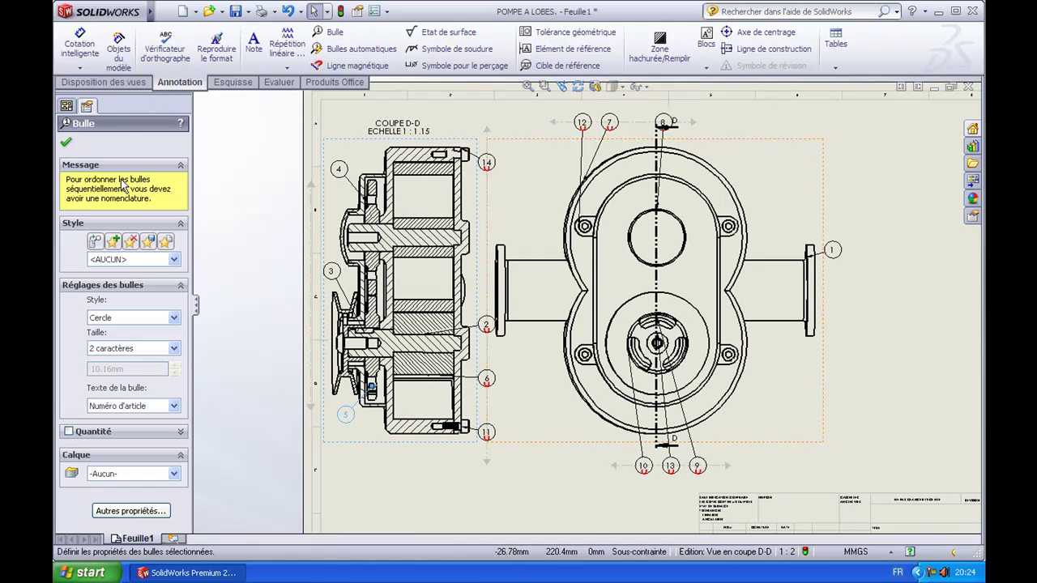
pyautogui.click(66, 142)
# Spread balloons 7, 8, 9, 10 and 12 evenly around the front view.
pyautogui.press('f')
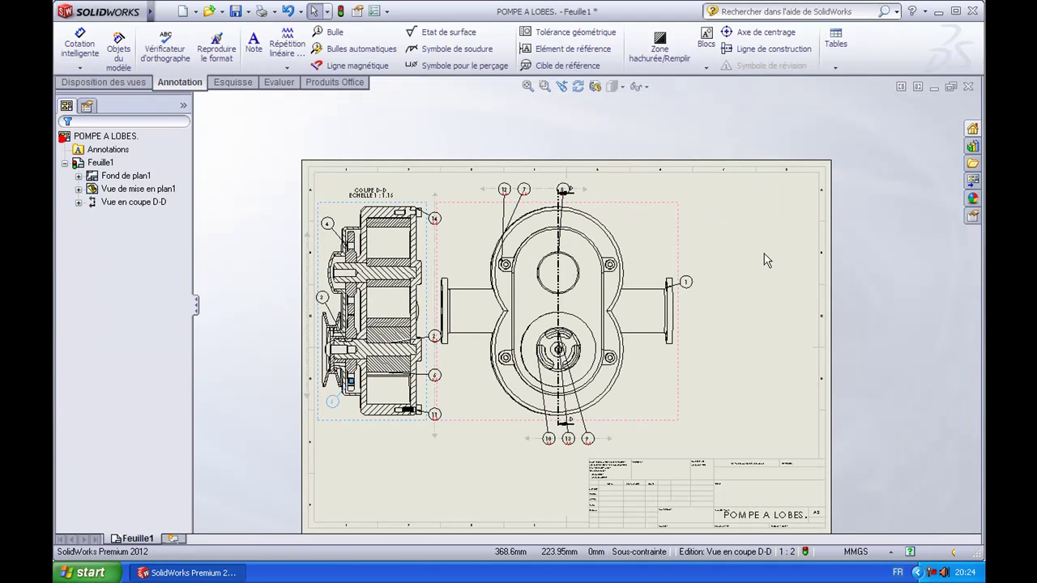
pyautogui.scroll(-1, 764, 254)
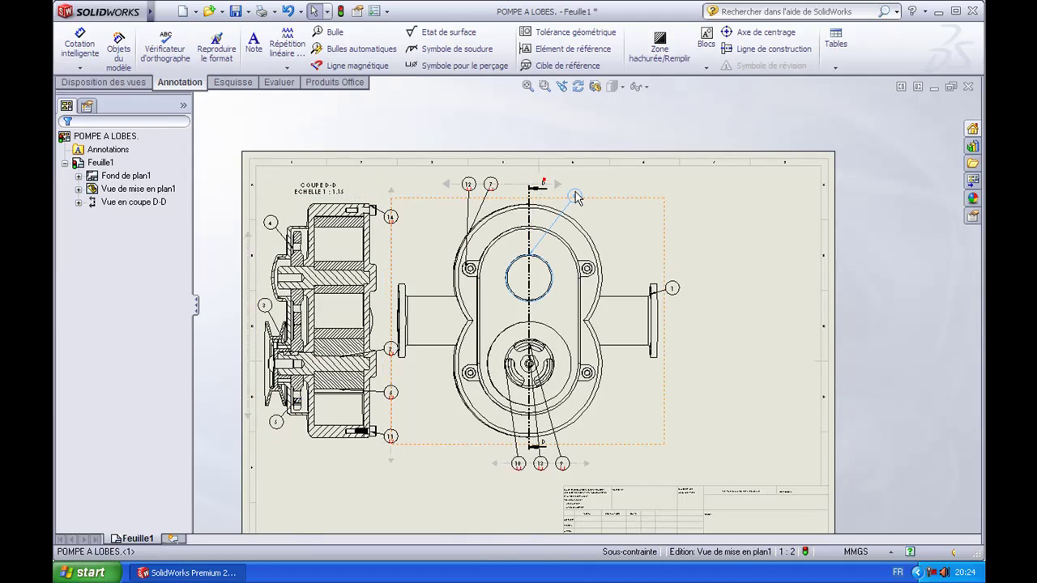
pyautogui.click(576, 197)
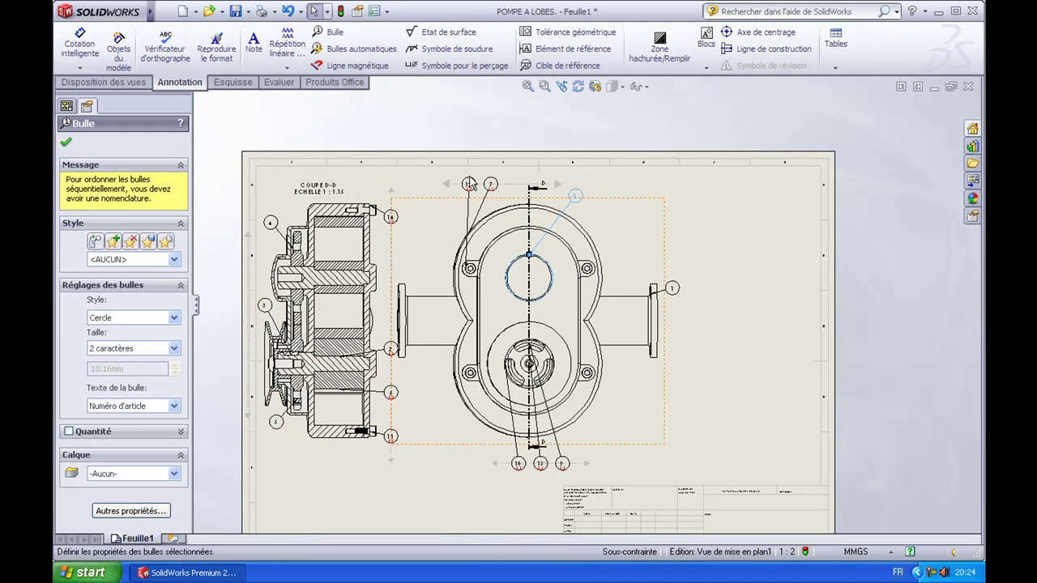
pyautogui.click(431, 215)
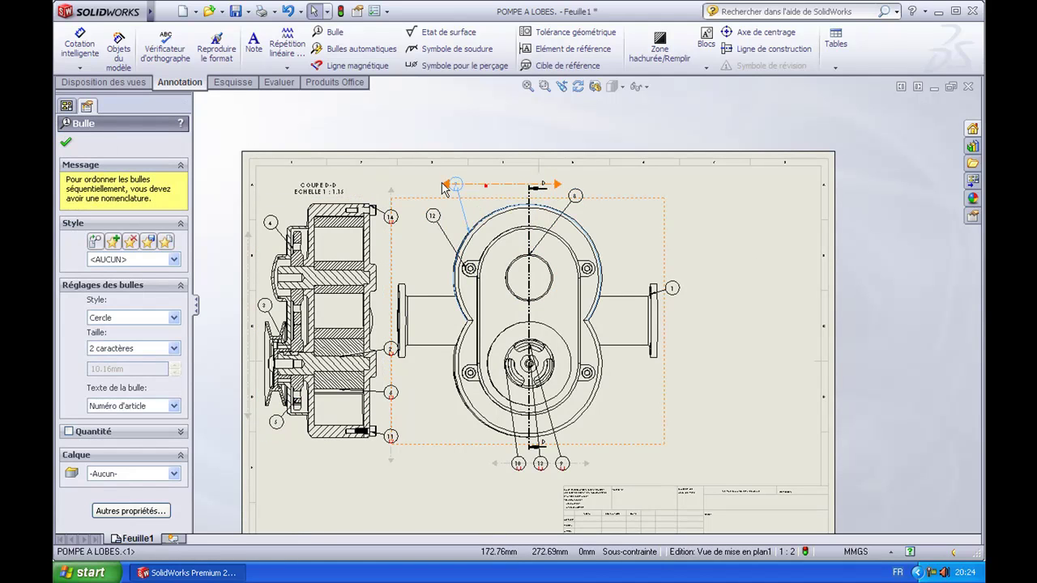
pyautogui.click(419, 188)
pyautogui.click(452, 464)
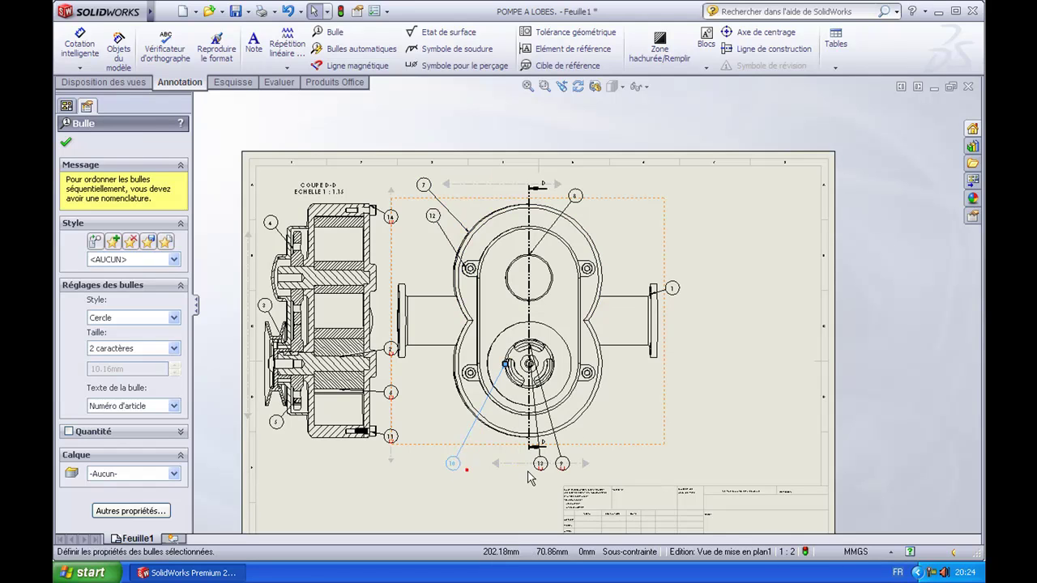
pyautogui.moveTo(541, 464); pyautogui.dragTo(479, 472)
pyautogui.moveTo(570, 469); pyautogui.dragTo(502, 472)
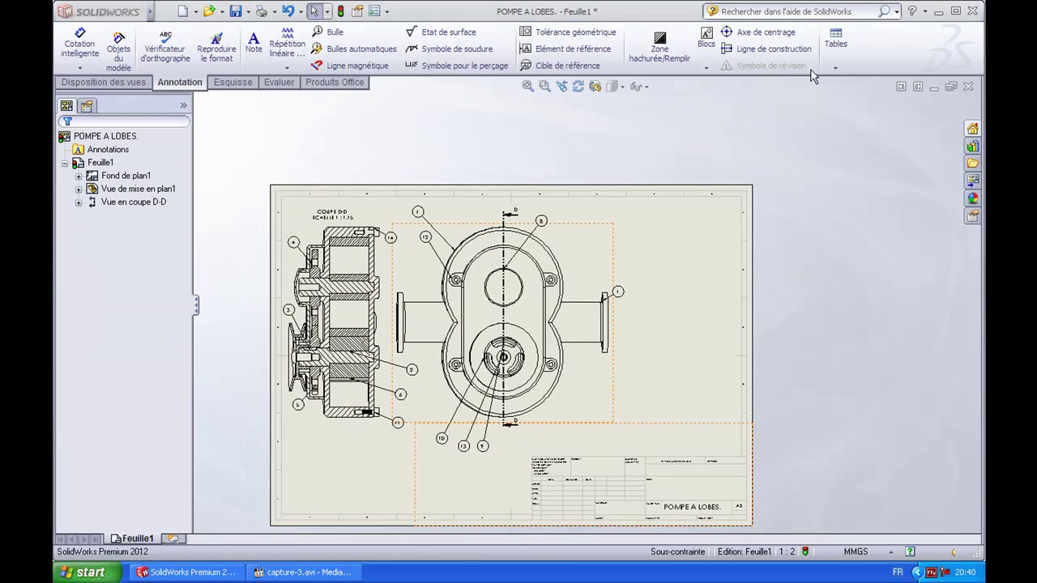
pyautogui.click(831, 67)
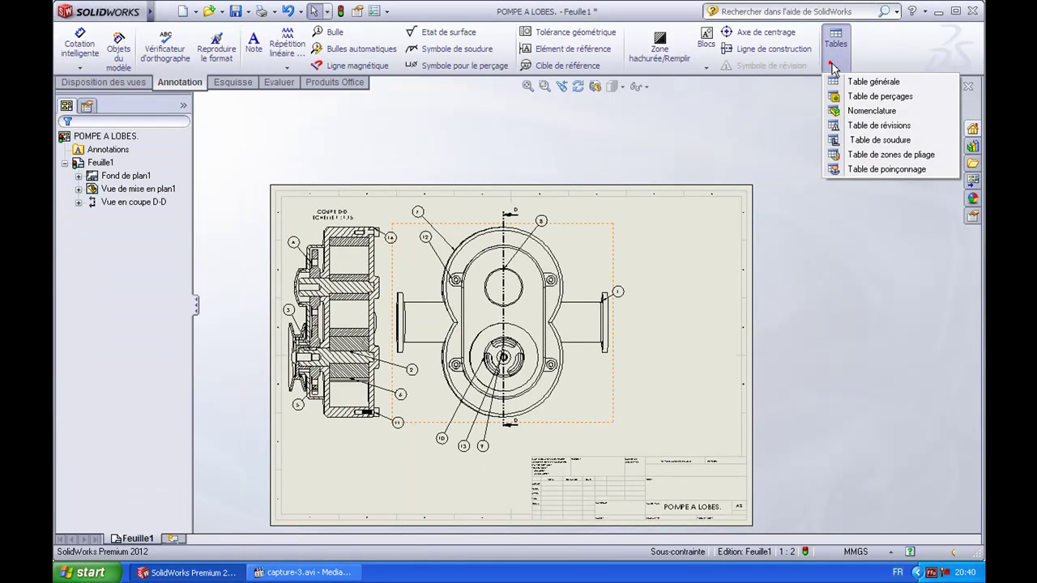
# Insert a standard parts list from the front view at the sheet's upper right.
pyautogui.click(867, 110)
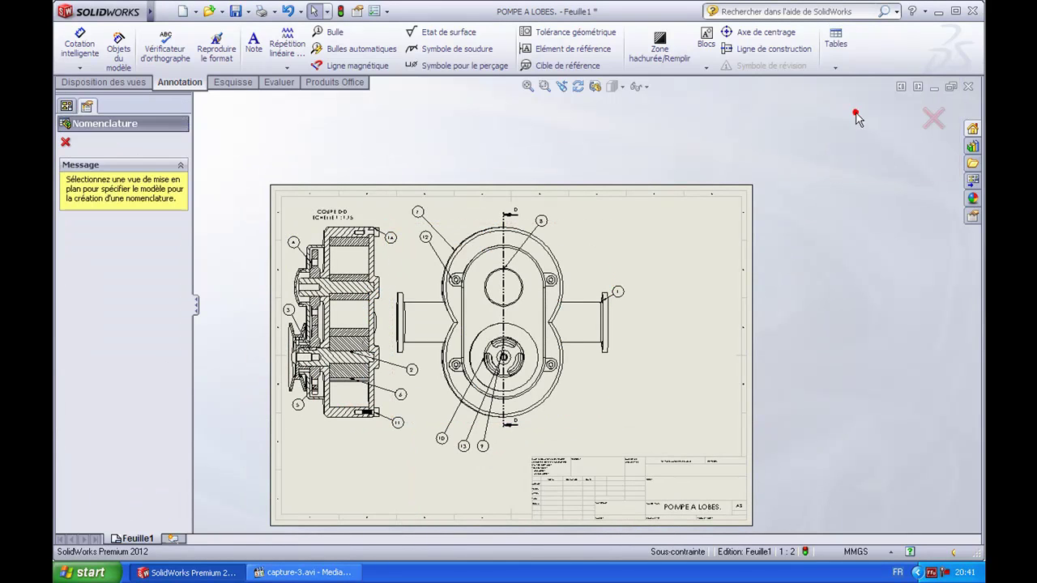
pyautogui.click(565, 256)
pyautogui.click(67, 144)
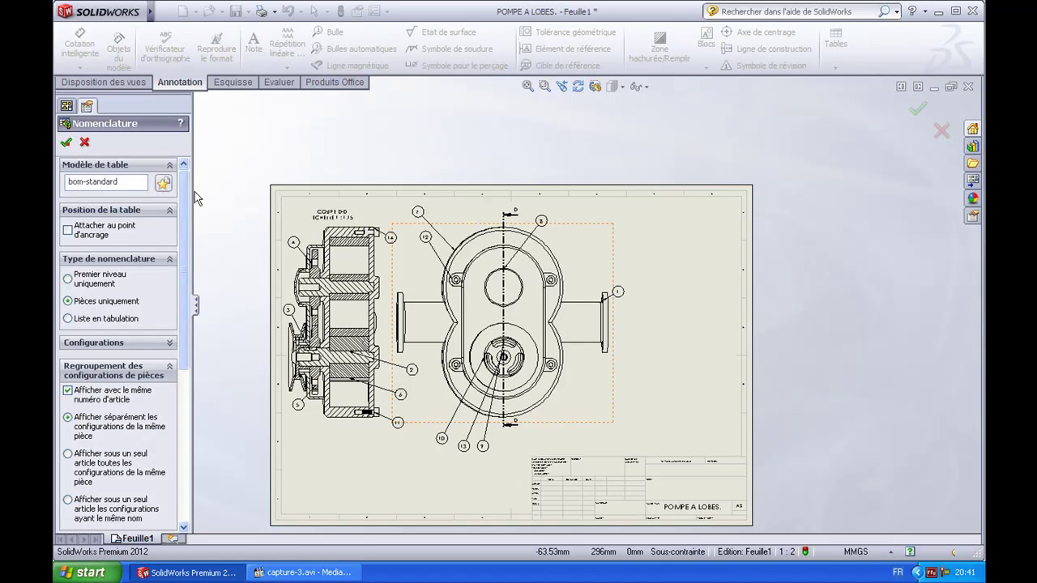
pyautogui.click(728, 235)
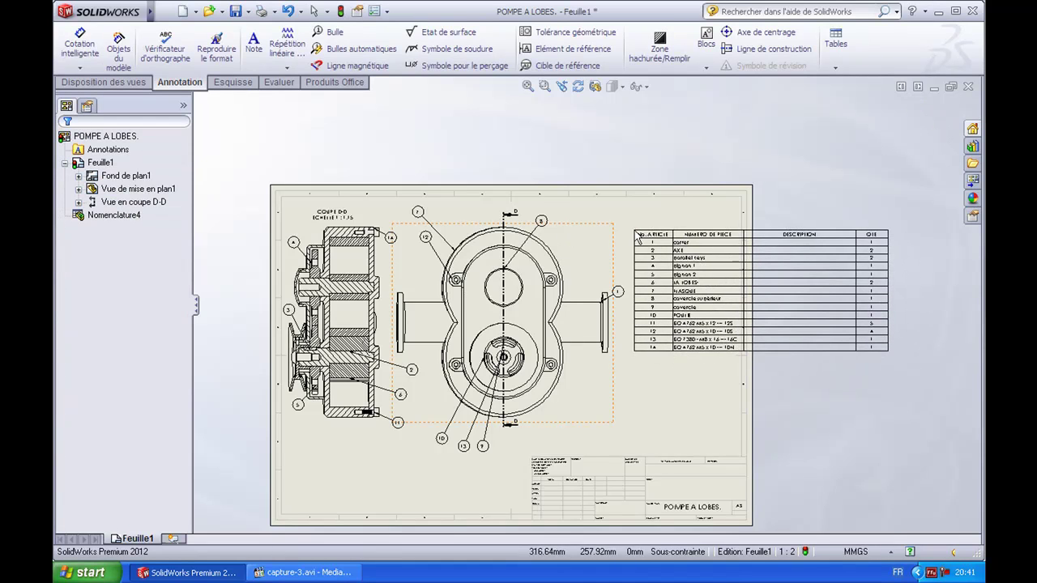
# Delete the DESCRIPTION column from the parts list.
pyautogui.click(798, 235)
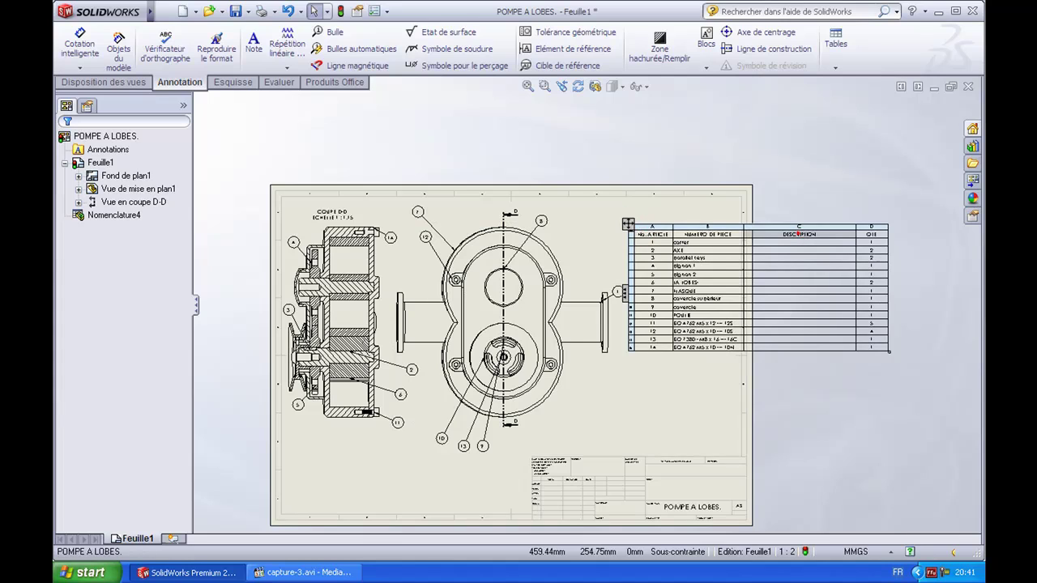
pyautogui.click(779, 226)
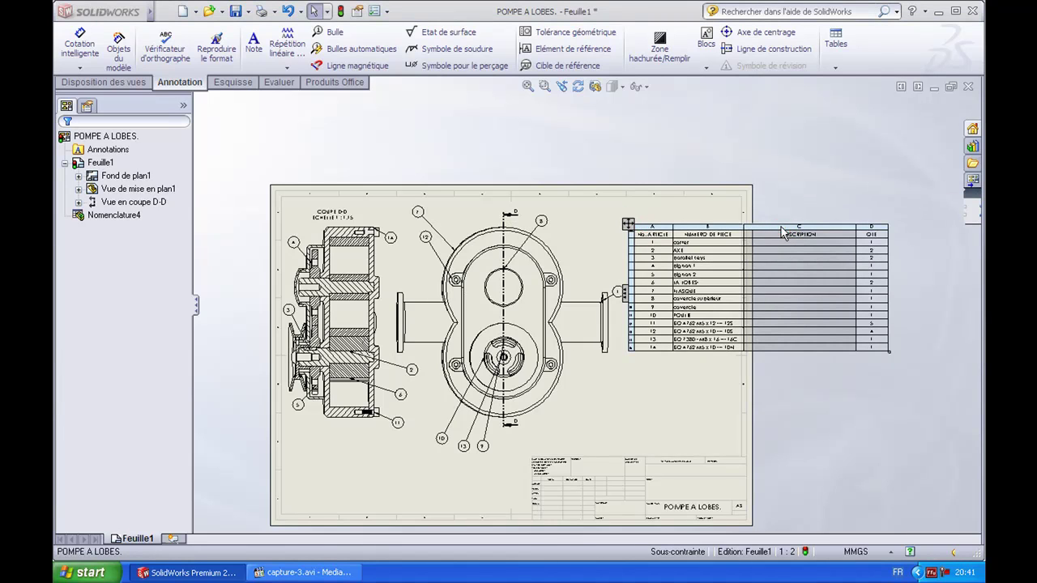
pyautogui.press('Delete')
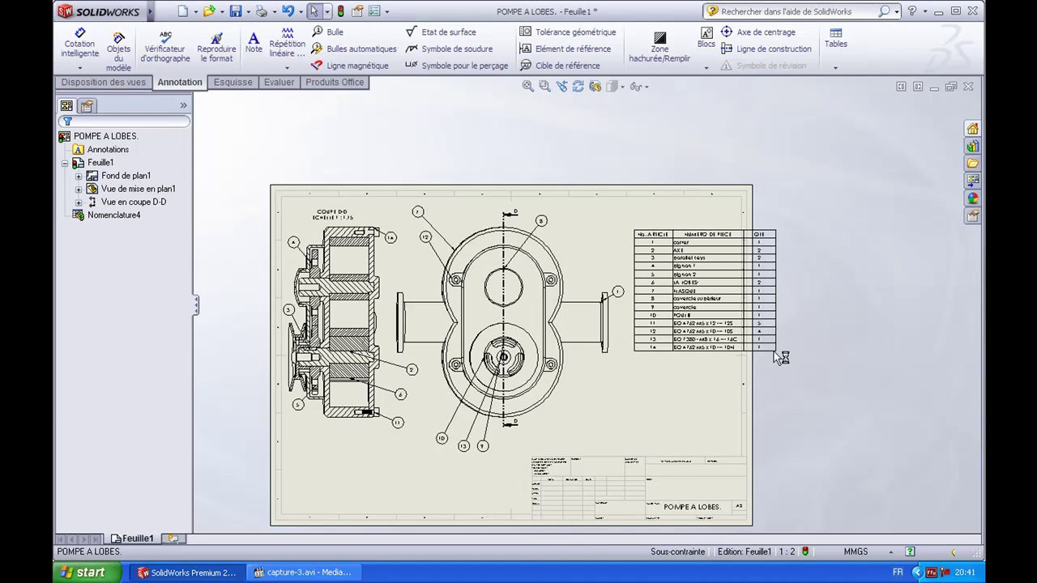
# Enlarge the parts list for legibility and move it into the top-right corner.
pyautogui.click(774, 351)
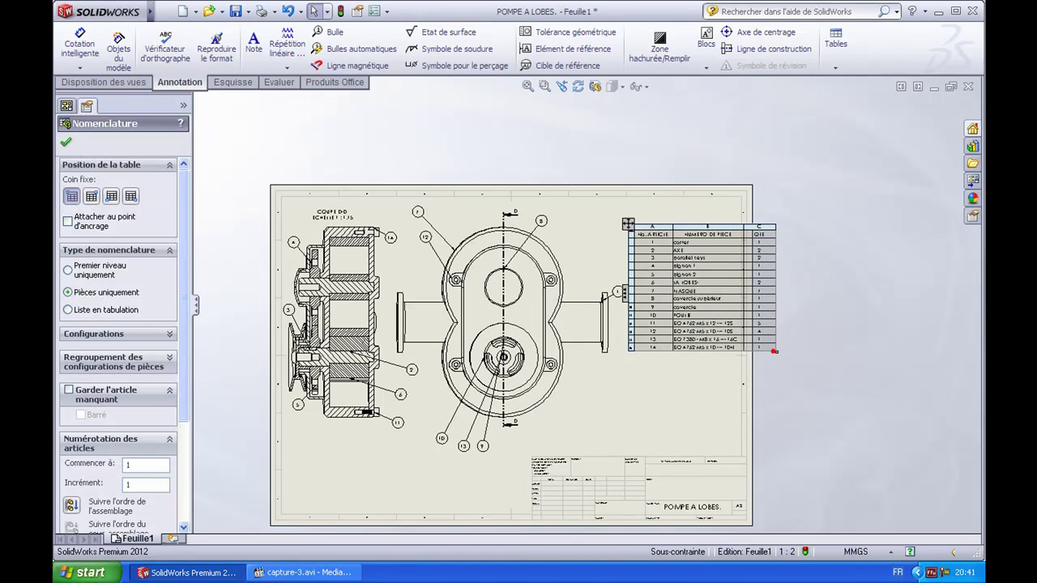
pyautogui.moveTo(746, 336); pyautogui.dragTo(746, 347)
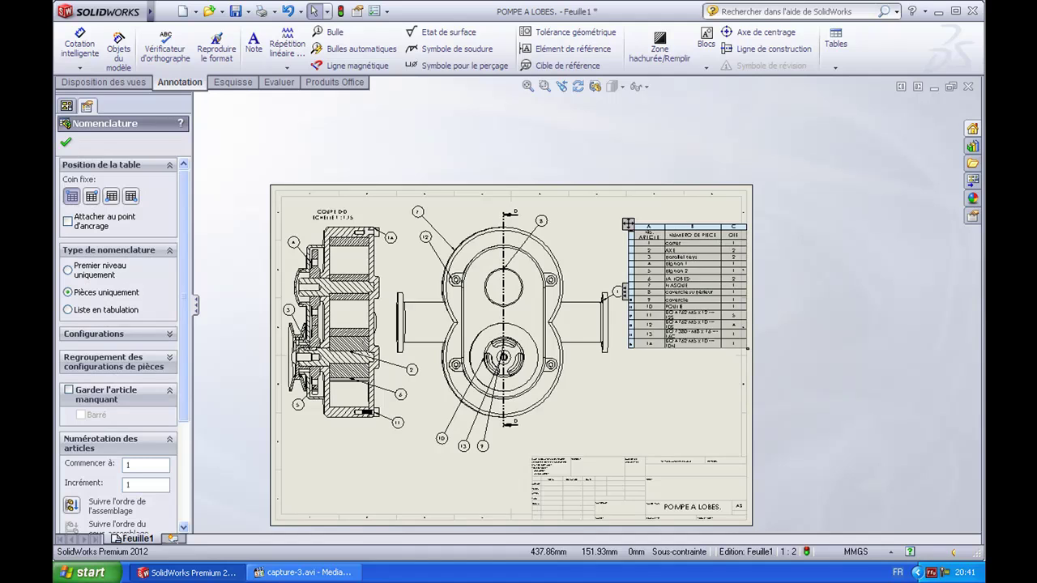
pyautogui.scroll(-2, 786, 405)
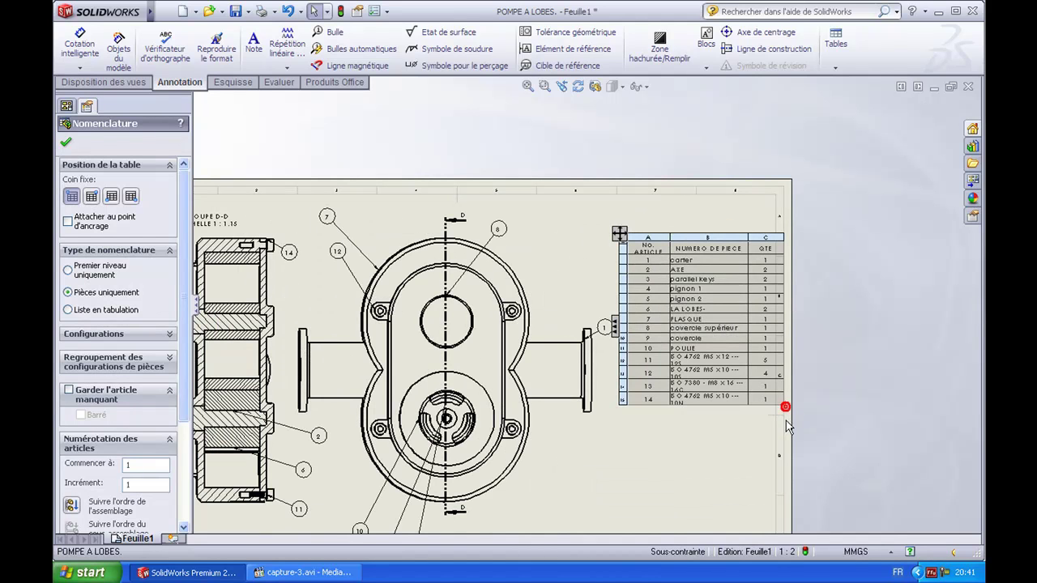
pyautogui.moveTo(786, 406); pyautogui.dragTo(802, 458)
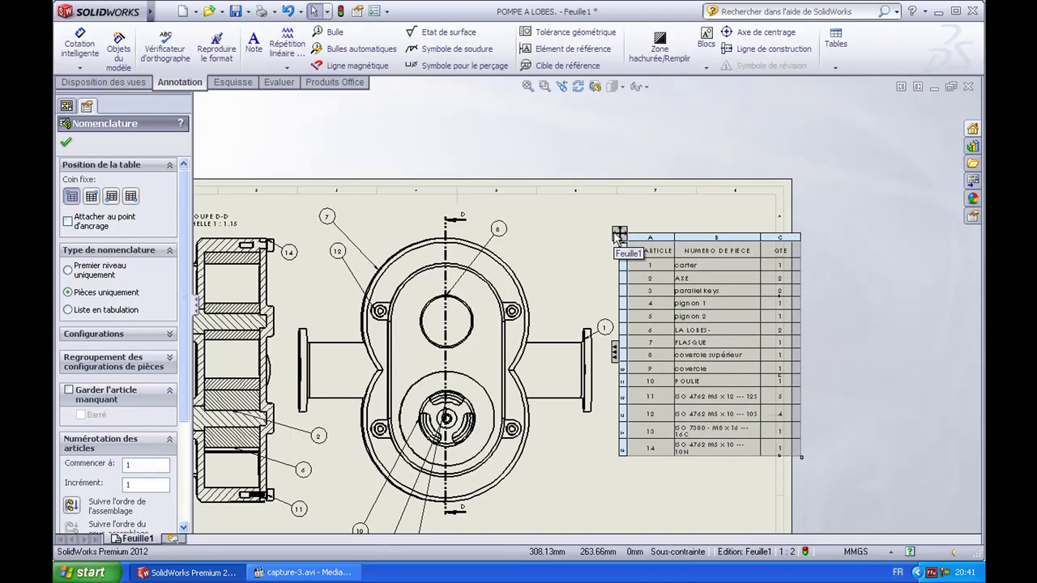
pyautogui.moveTo(619, 234); pyautogui.dragTo(596, 198)
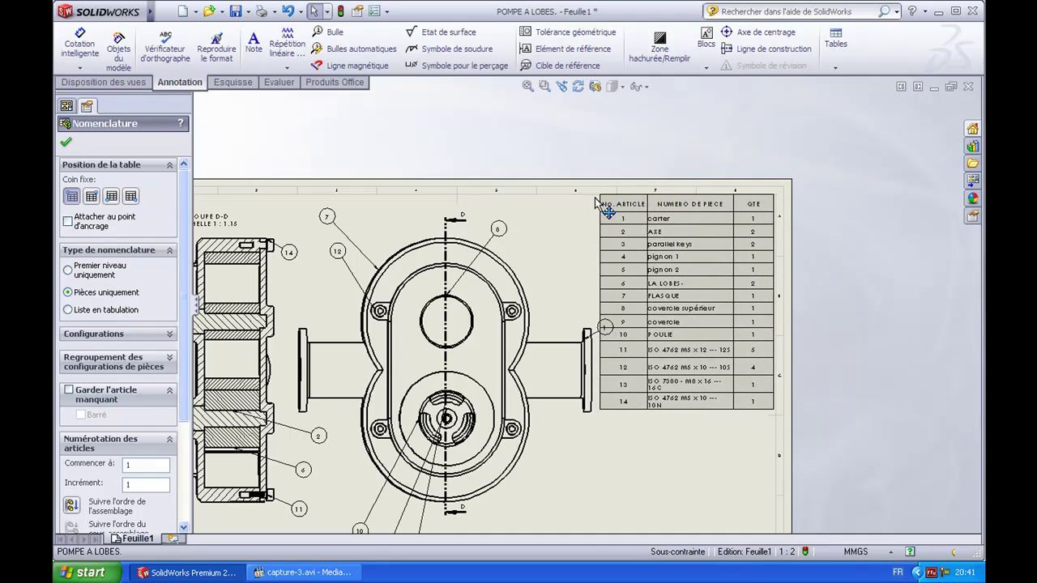
pyautogui.click(597, 198)
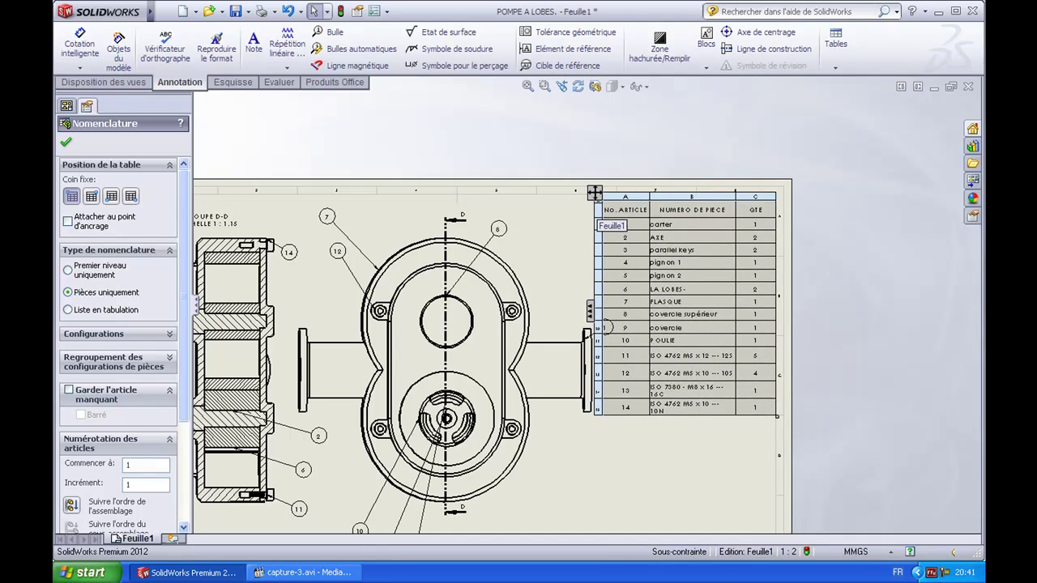
pyautogui.press('Escape')
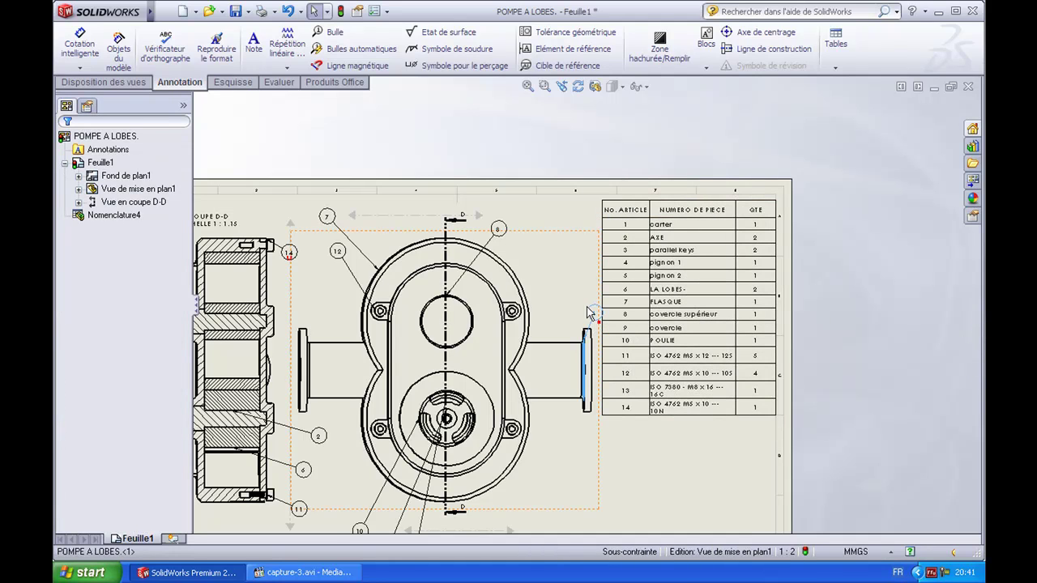
# Attach balloon 1 to the right-hand flange edge in the front view.
pyautogui.click(598, 323)
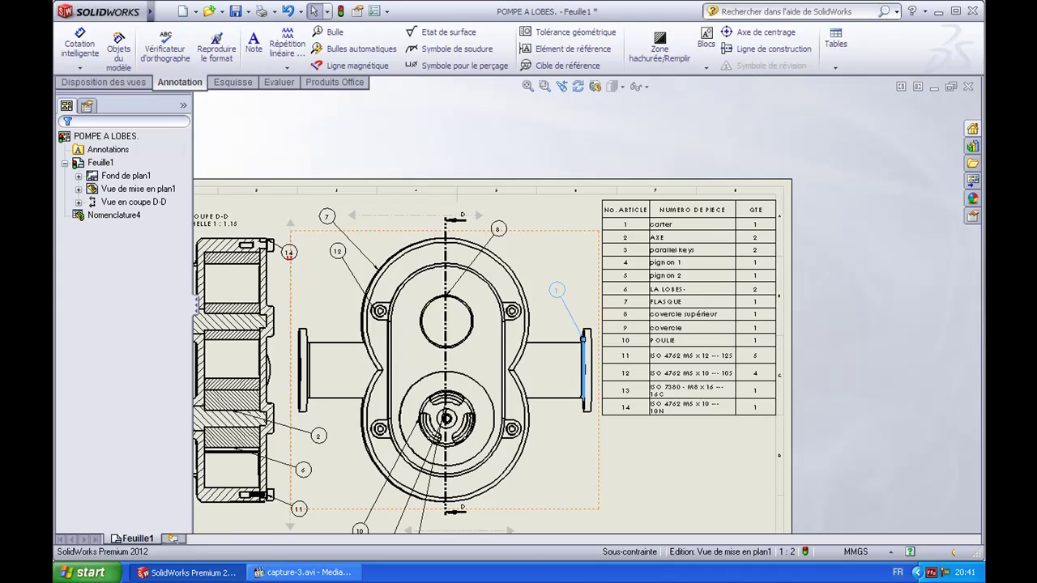
pyautogui.click(579, 318)
pyautogui.press('Escape')
pyautogui.scroll(2, 625, 412)
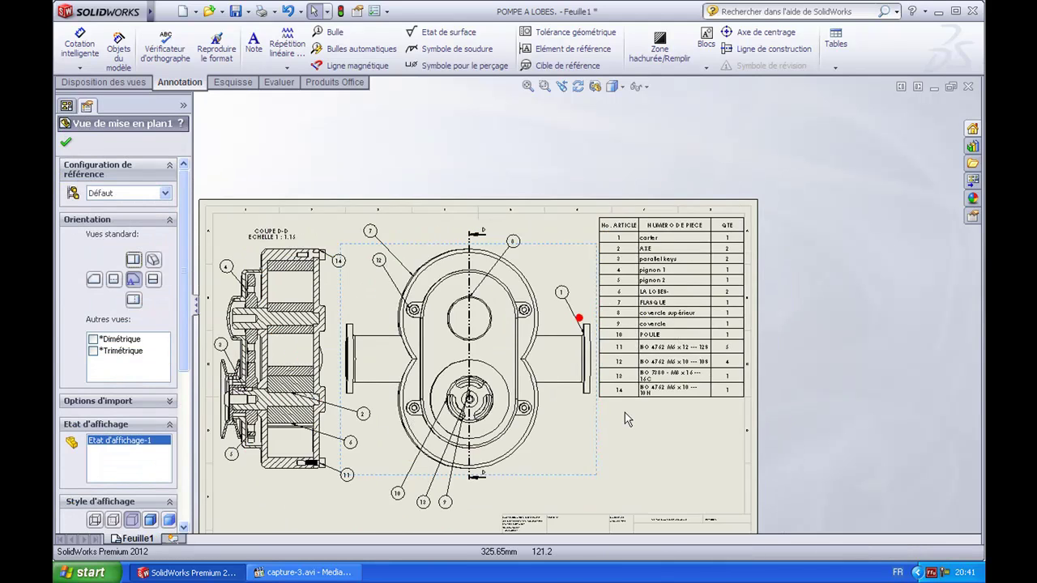
pyautogui.scroll(2, 624, 412)
pyautogui.scroll(-5, 707, 429)
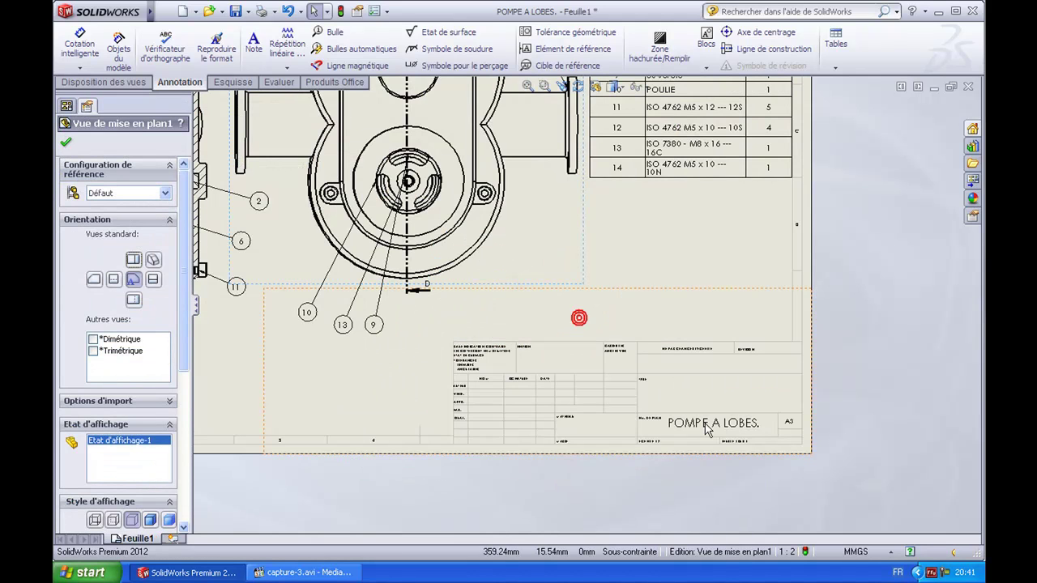
pyautogui.scroll(-1, 661, 384)
pyautogui.scroll(-1, 661, 385)
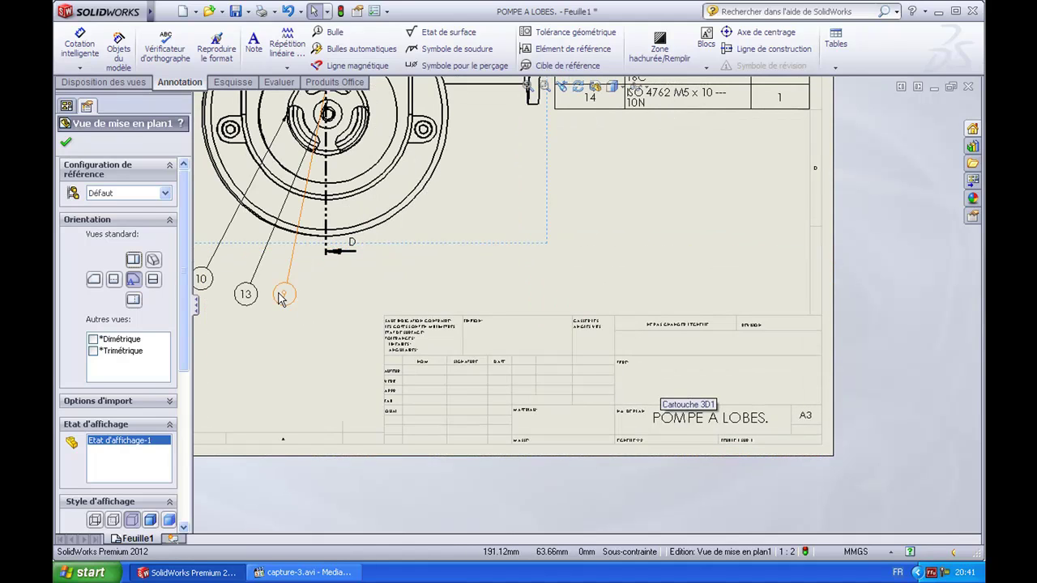
pyautogui.click(66, 142)
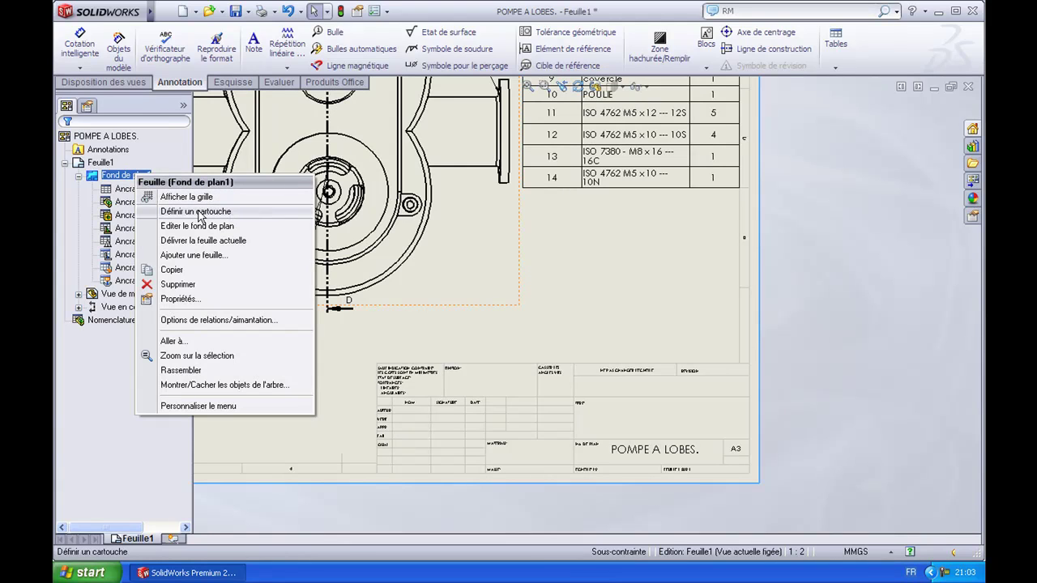
# Define the title block with the author, title, approver and checker notes as editable fields.
pyautogui.click(203, 213)
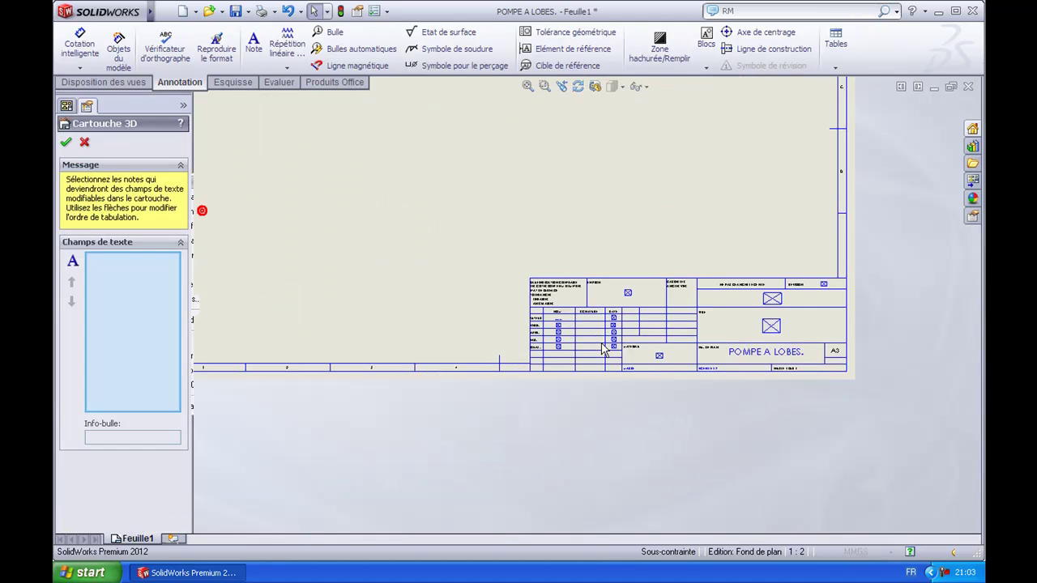
pyautogui.scroll(-1, 640, 324)
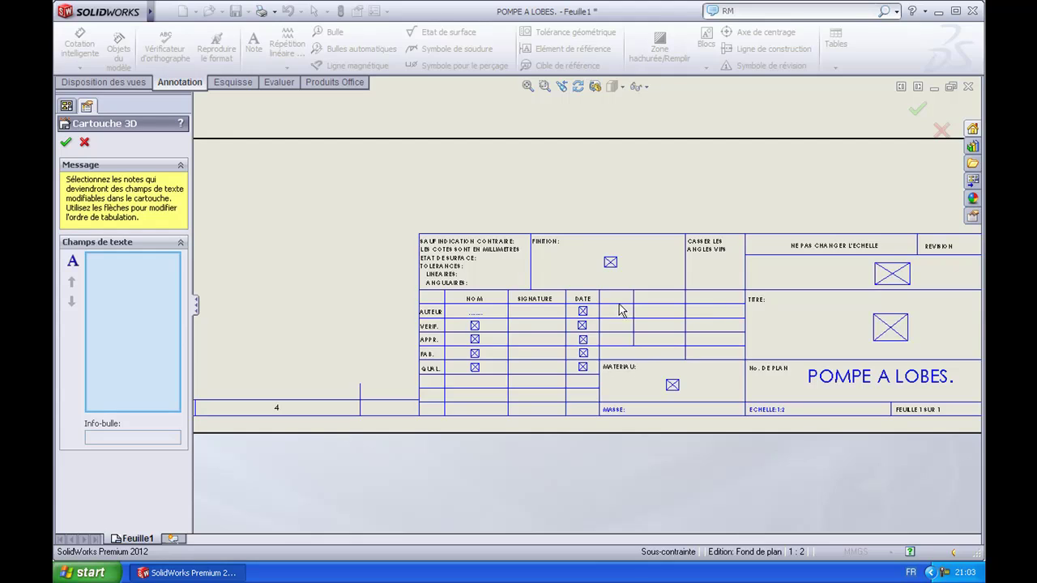
pyautogui.click(473, 318)
pyautogui.click(473, 317)
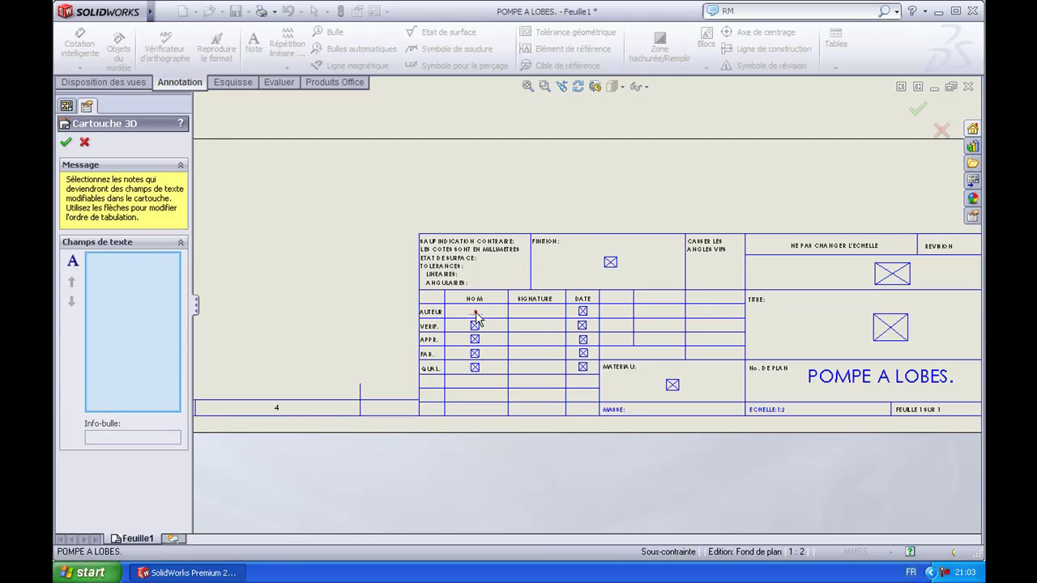
pyautogui.click(474, 311)
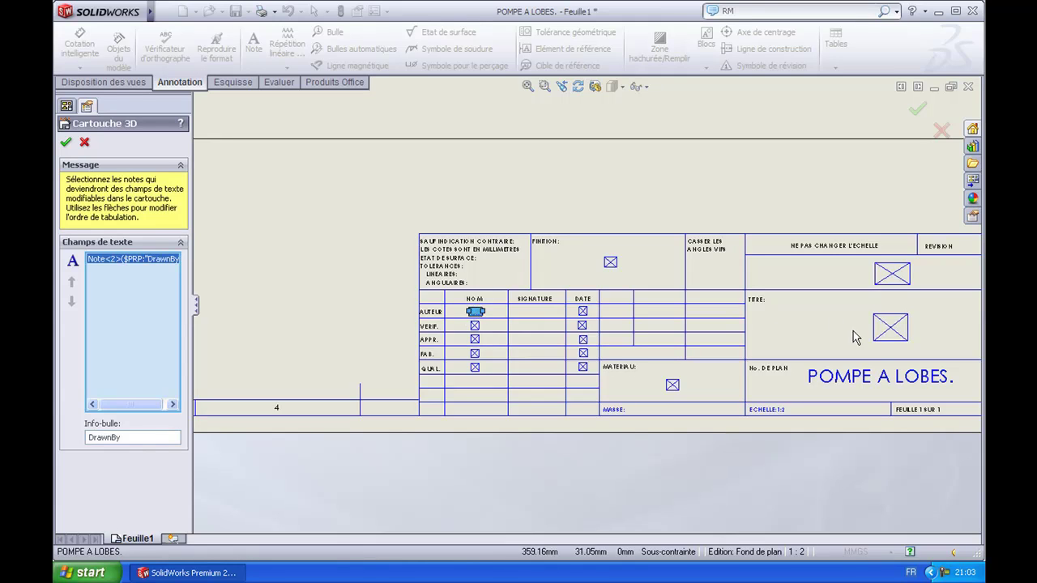
pyautogui.click(896, 332)
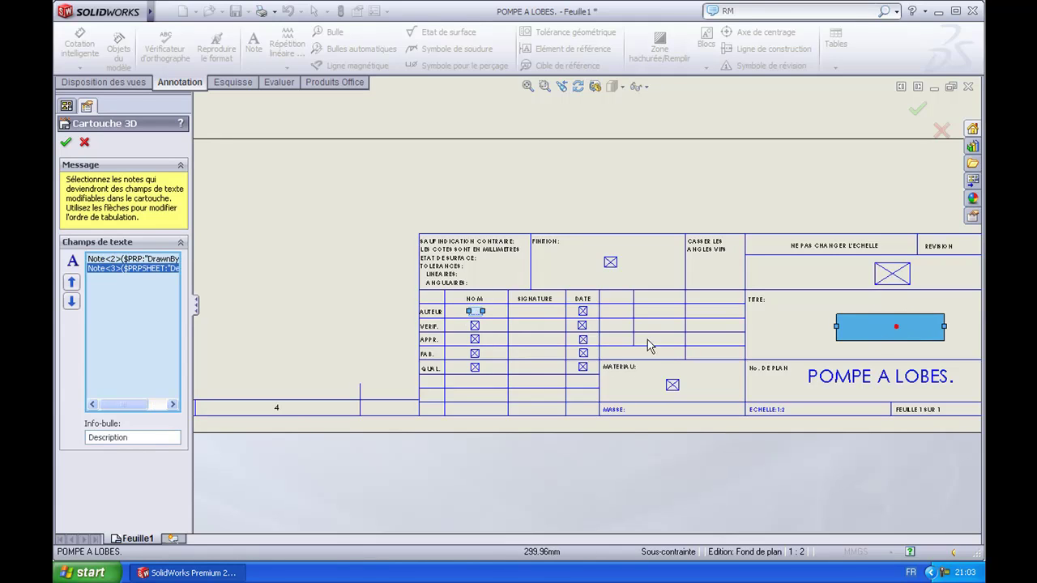
pyautogui.click(474, 328)
pyautogui.click(475, 325)
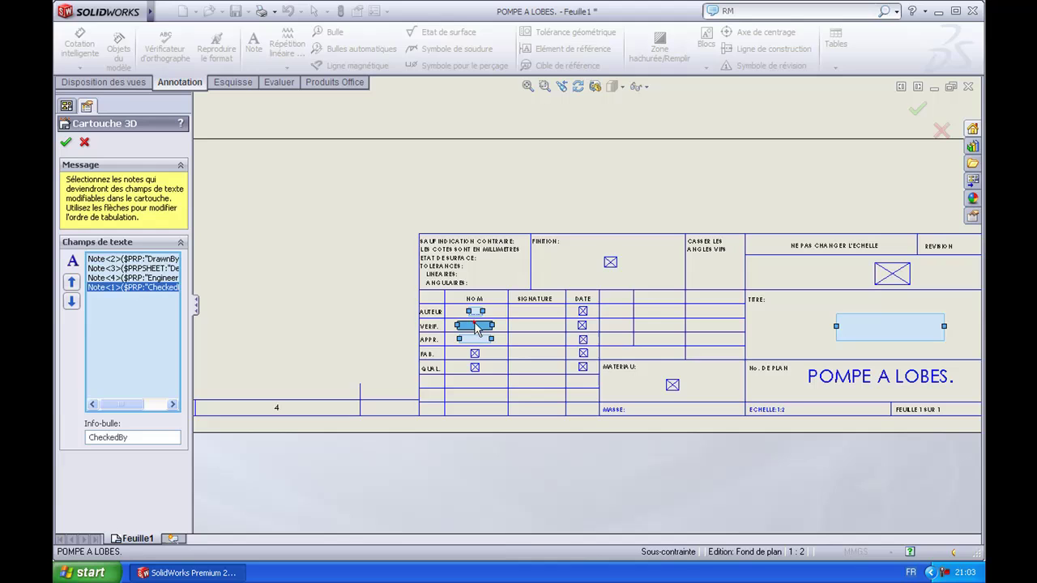
pyautogui.click(66, 143)
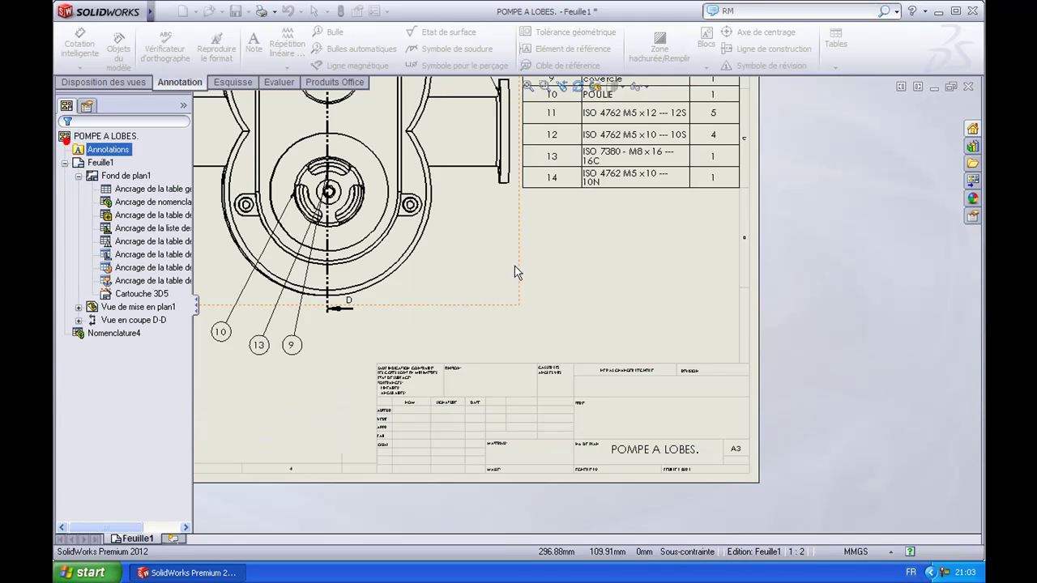
# Enter FORMECH in the title block's AUTEUR name field.
pyautogui.scroll(-5, 417, 431)
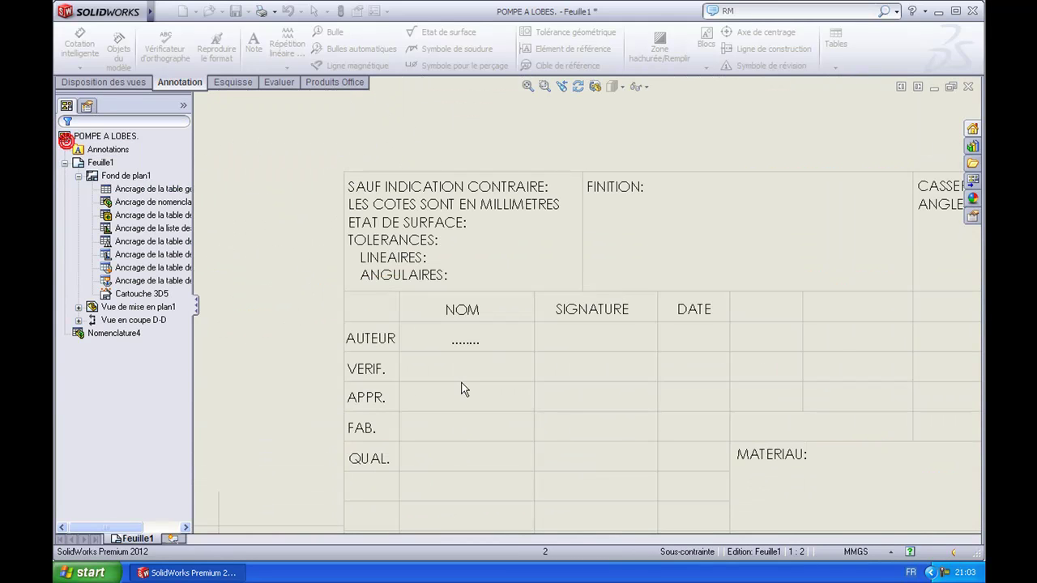
pyautogui.scroll(-1, 493, 338)
pyautogui.scroll(-2, 486, 324)
pyautogui.doubleClick(481, 319)
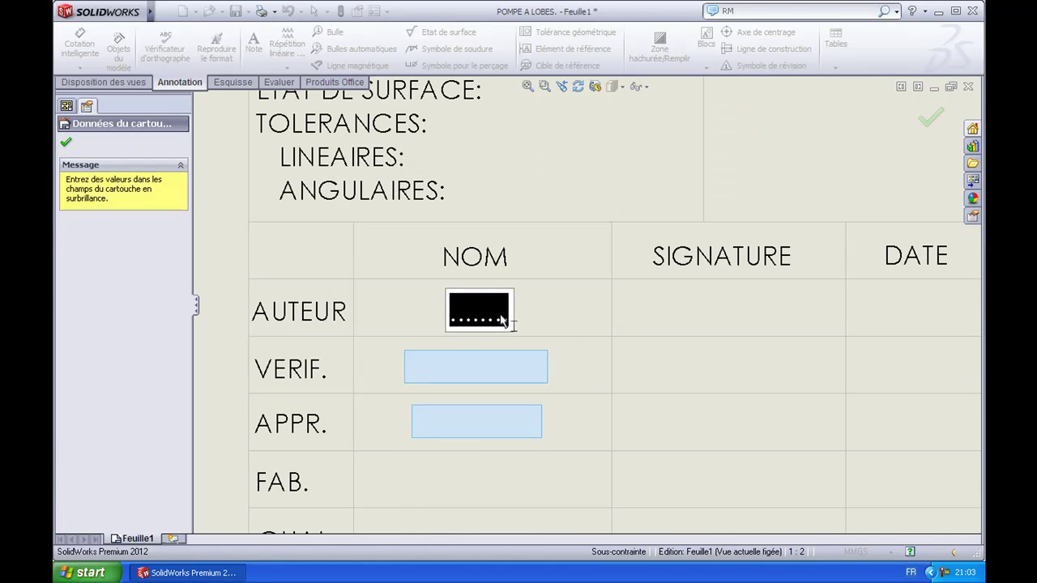
pyautogui.write('FOR')
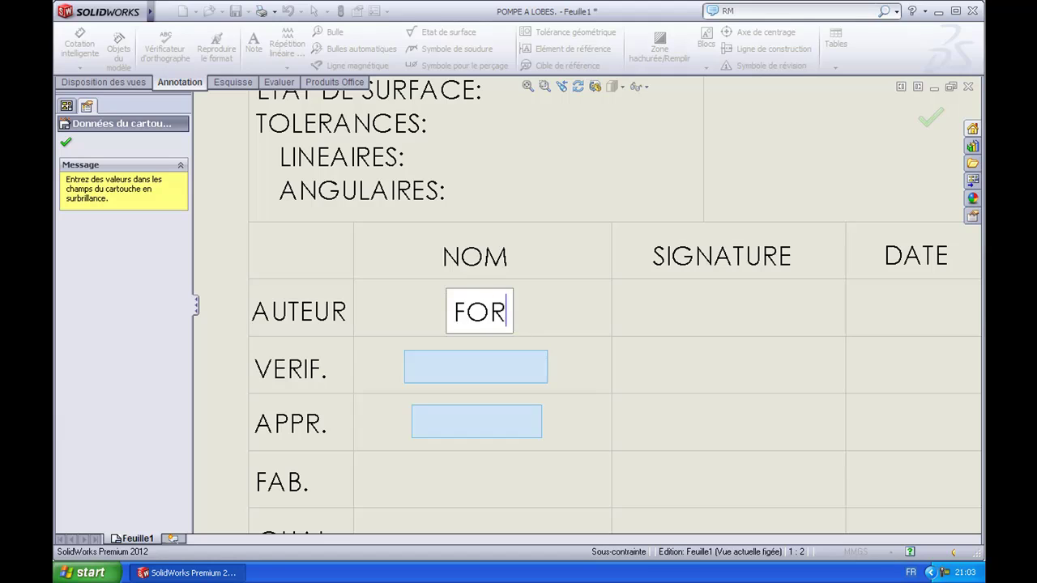
pyautogui.write('MECH')
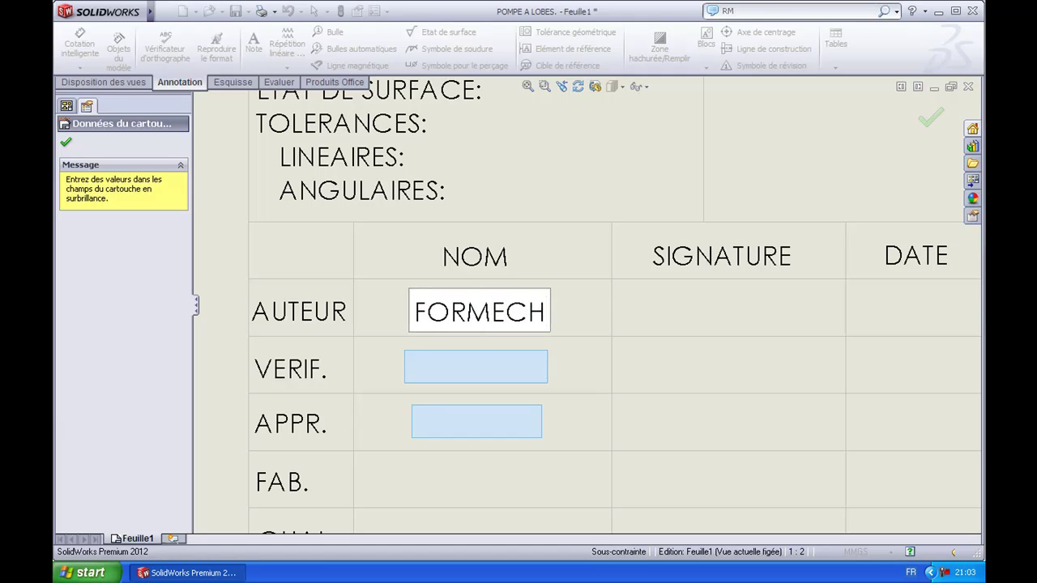
pyautogui.click(934, 119)
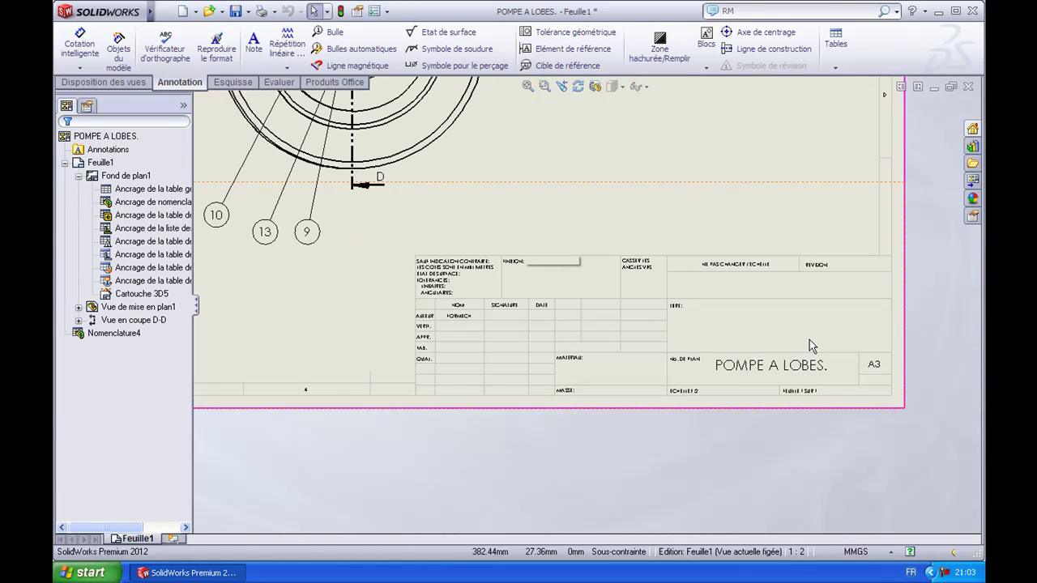
# Switch the sheet into sheet-format editing mode.
pyautogui.rightClick(123, 176)
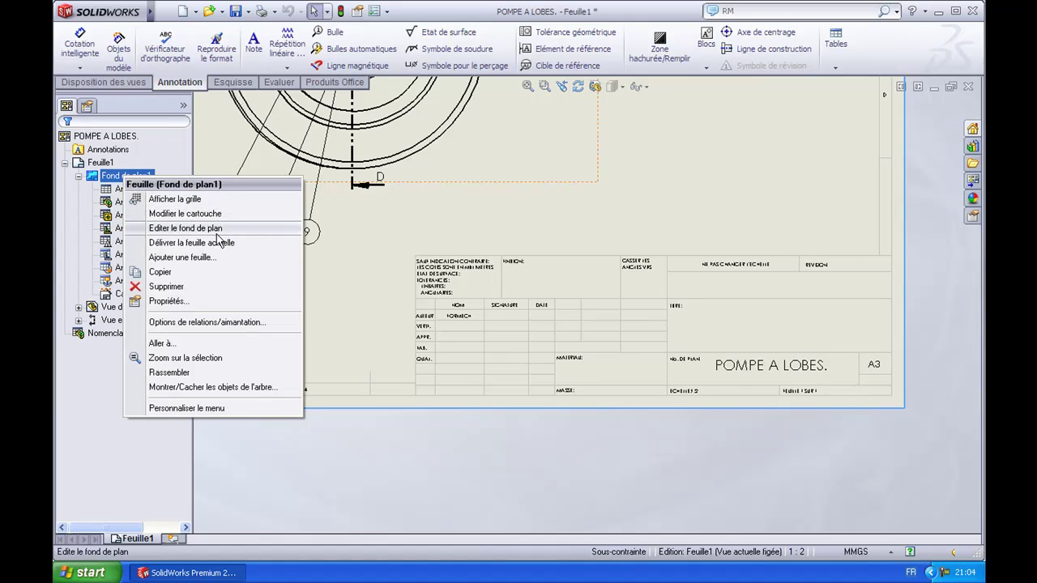
pyautogui.click(186, 229)
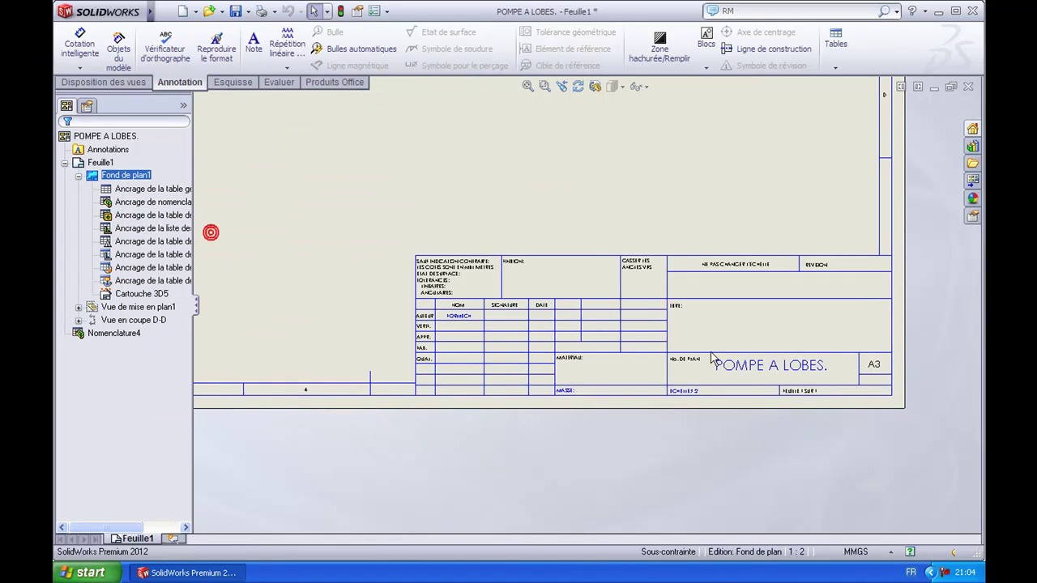
pyautogui.scroll(-2, 812, 358)
pyautogui.scroll(-1, 813, 357)
pyautogui.scroll(-1, 745, 355)
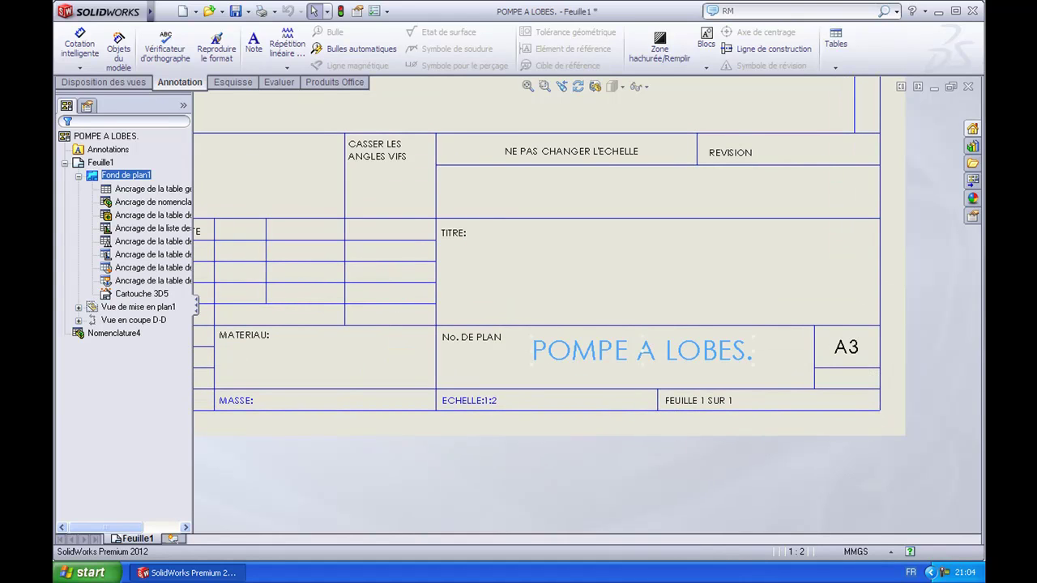
# Restyle the POMPE A LOBES. title note in Candara at size 18.
pyautogui.doubleClick(750, 354)
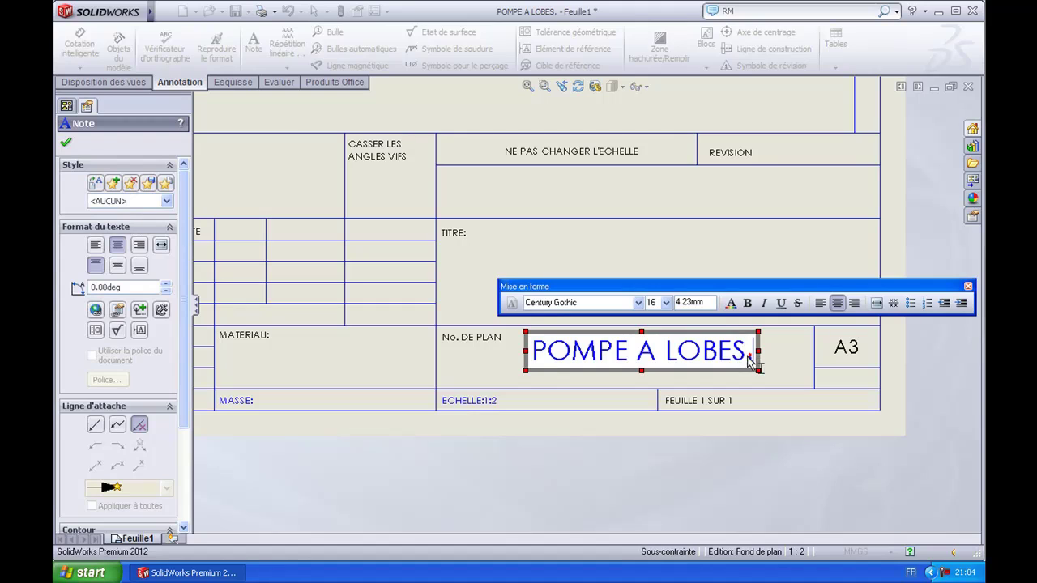
pyautogui.hotkey('ctrl', 'a')
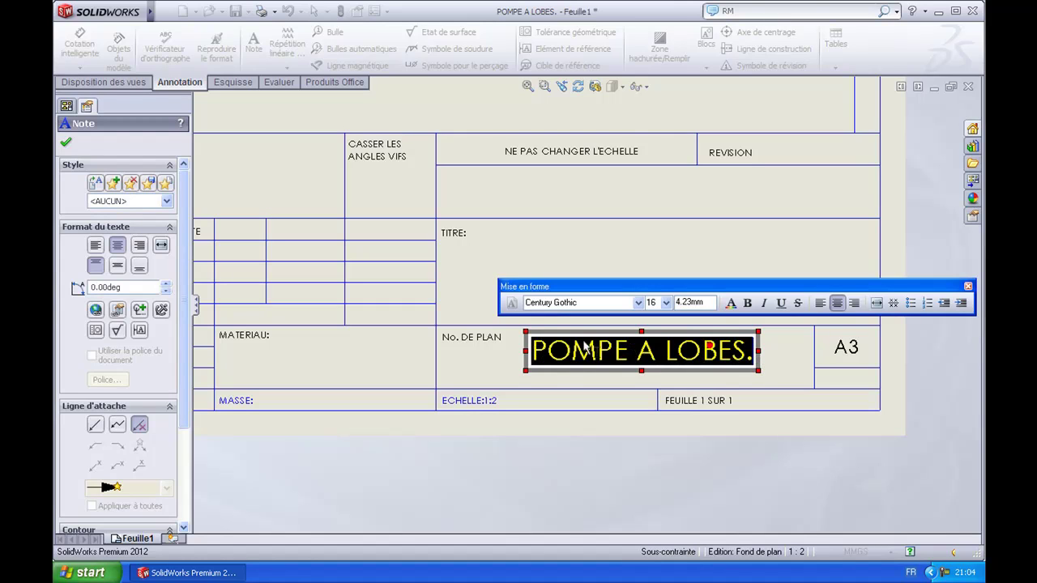
pyautogui.click(617, 302)
pyautogui.click(638, 303)
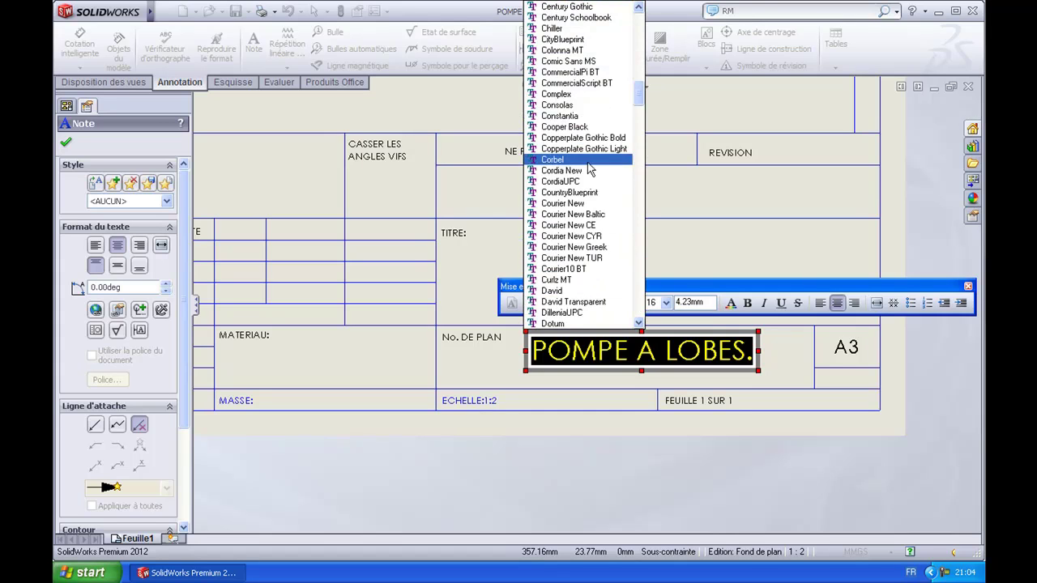
pyautogui.scroll(3, 583, 104)
pyautogui.scroll(2, 582, 97)
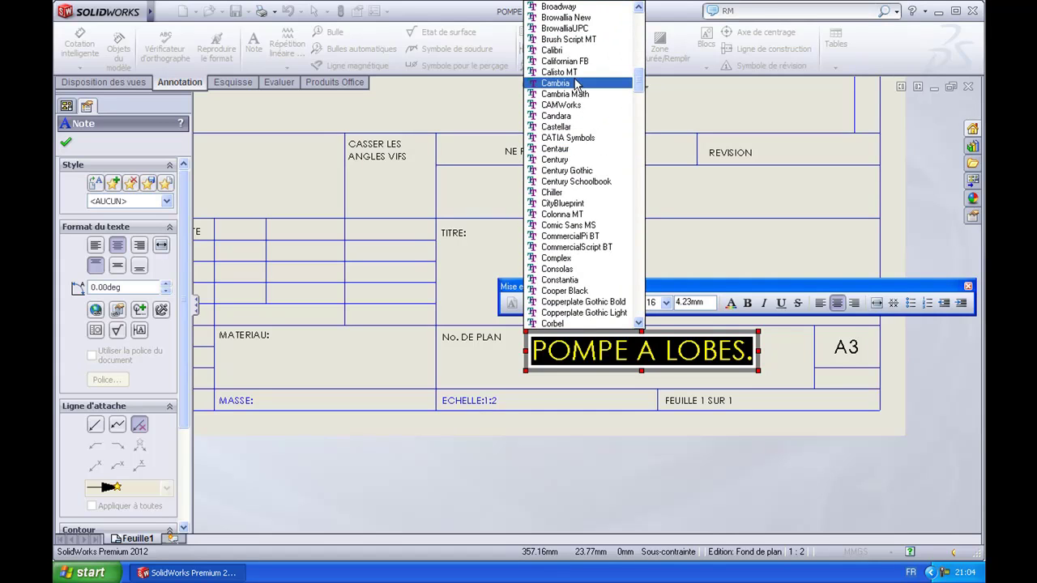
pyautogui.click(572, 117)
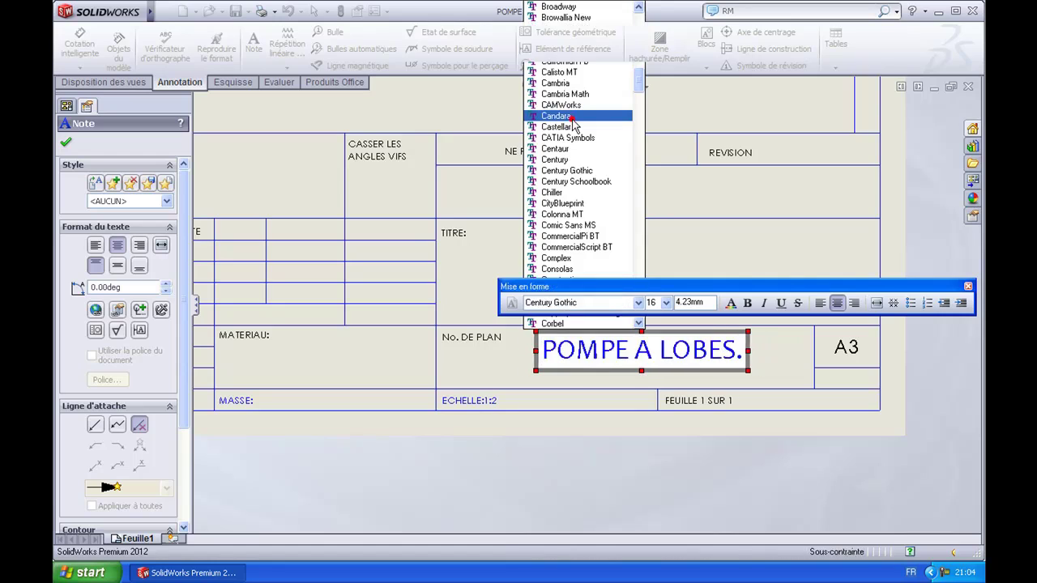
pyautogui.click(667, 302)
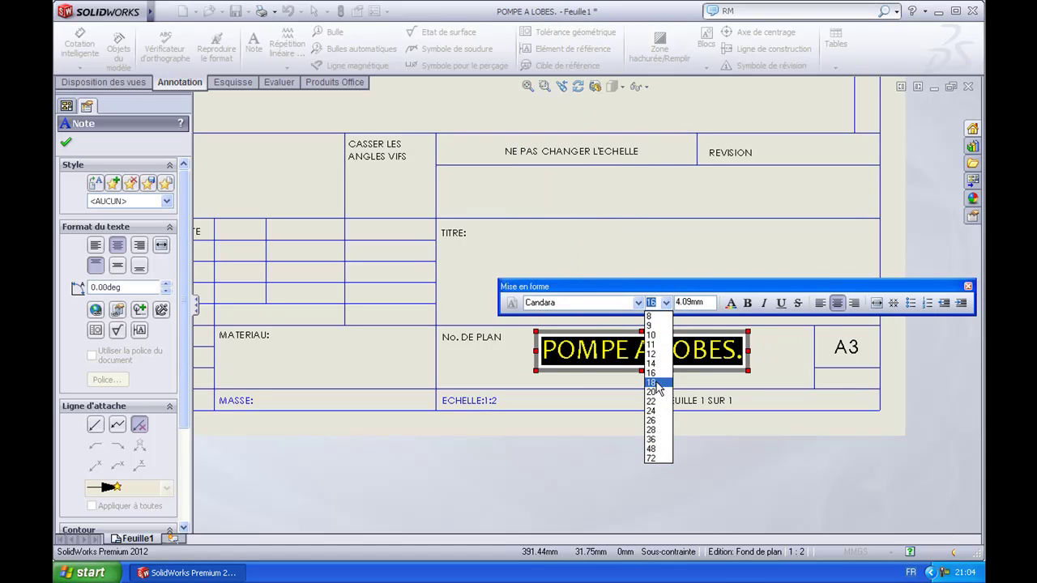
pyautogui.click(657, 384)
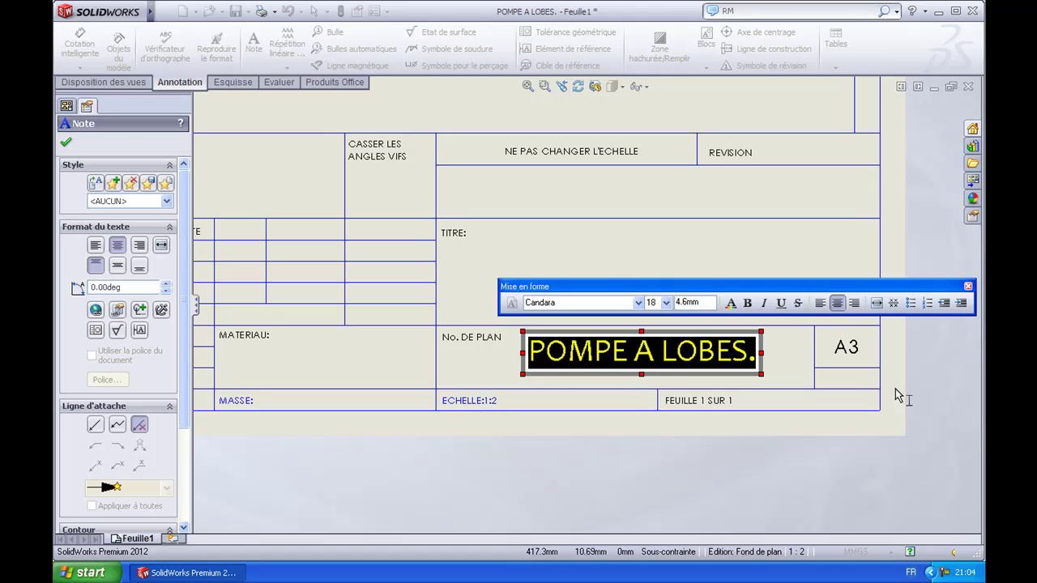
pyautogui.click(895, 389)
pyautogui.click(915, 118)
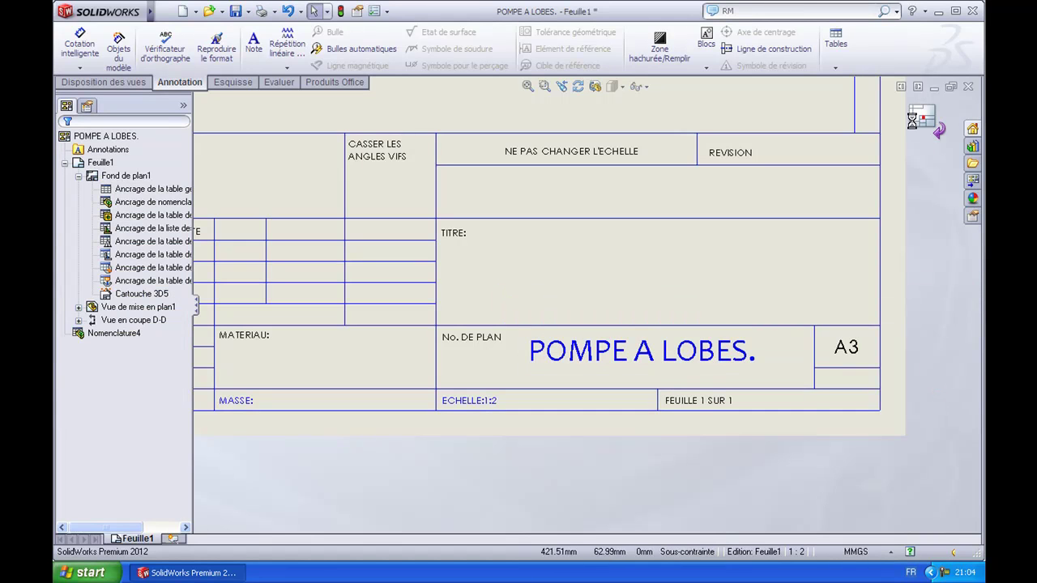
pyautogui.scroll(5, 613, 218)
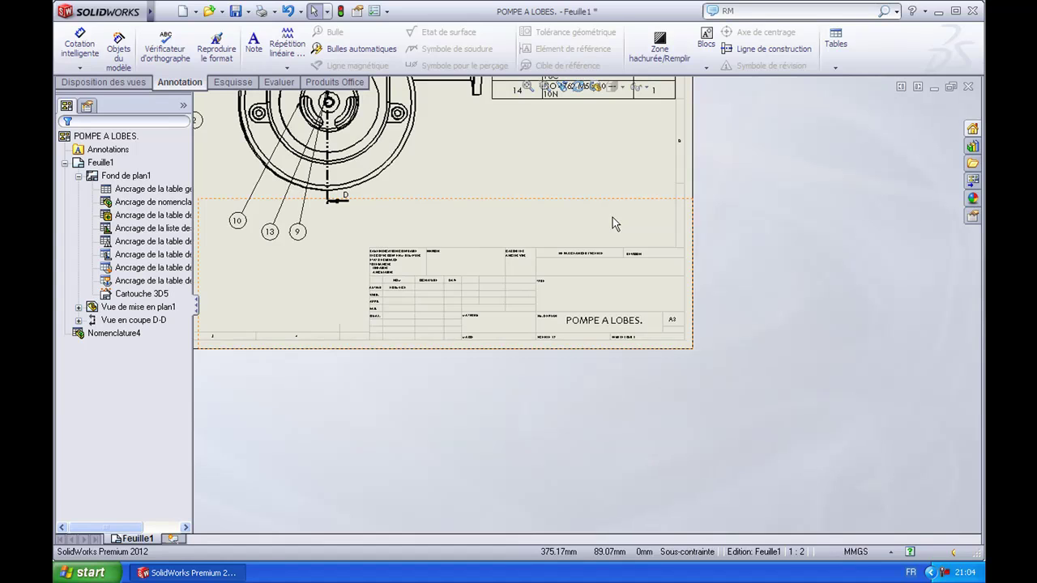
pyautogui.scroll(2, 613, 217)
# Explode the five front screws 270 mm out from the pump housing.
pyautogui.scroll(1, 568, 194)
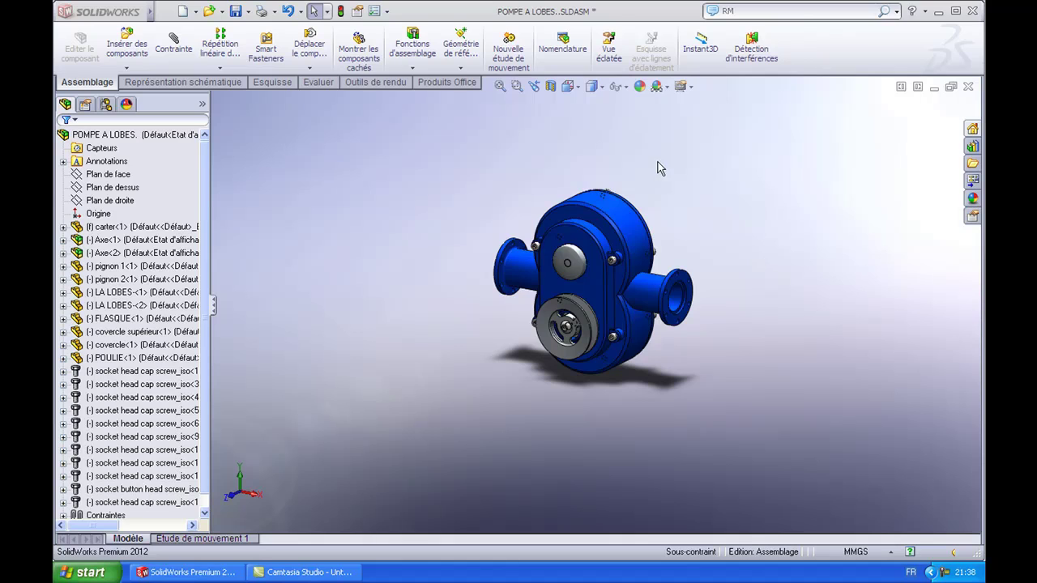
pyautogui.click(609, 45)
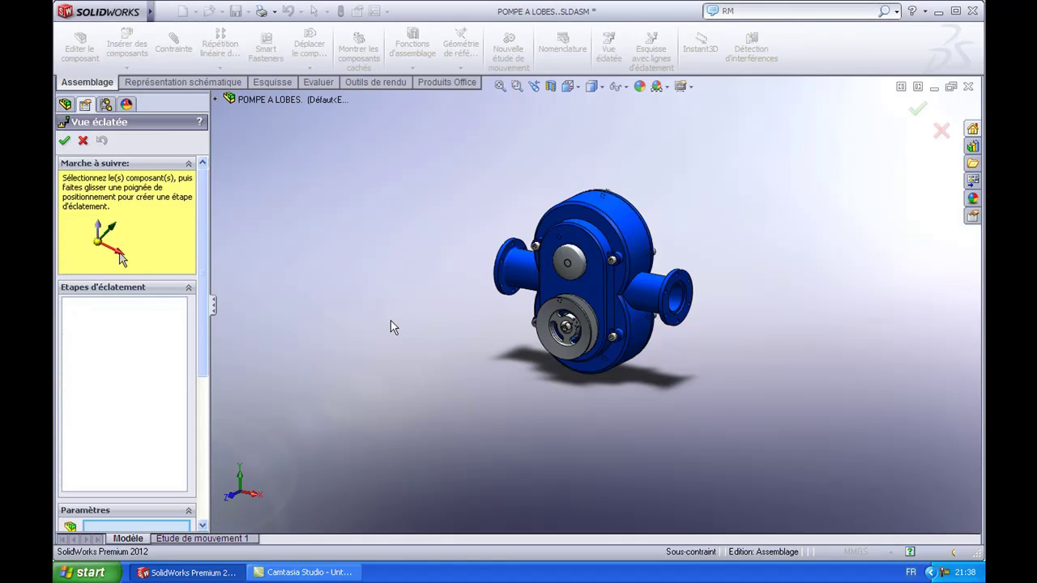
pyautogui.click(534, 248)
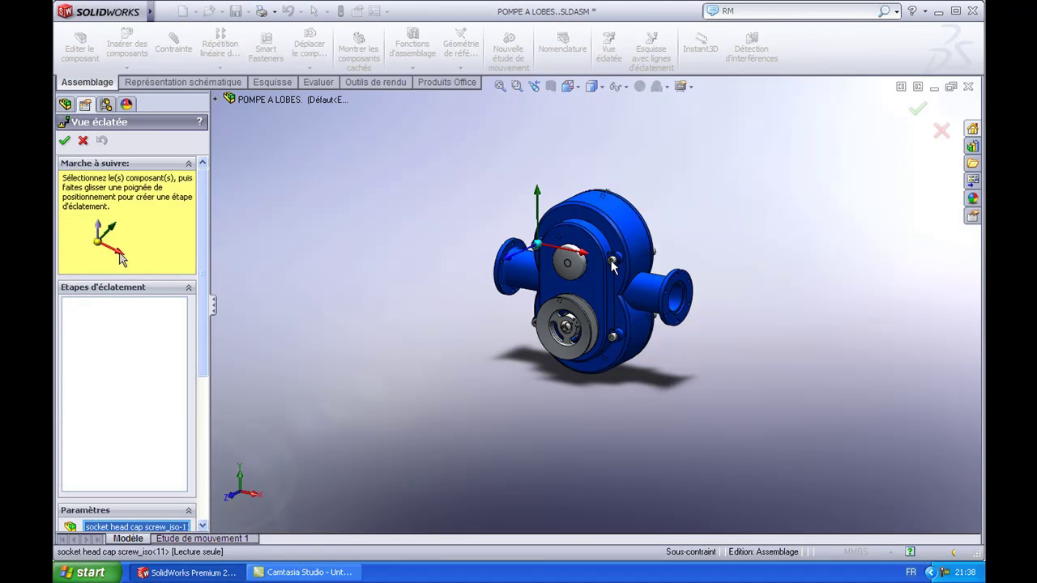
pyautogui.click(612, 261)
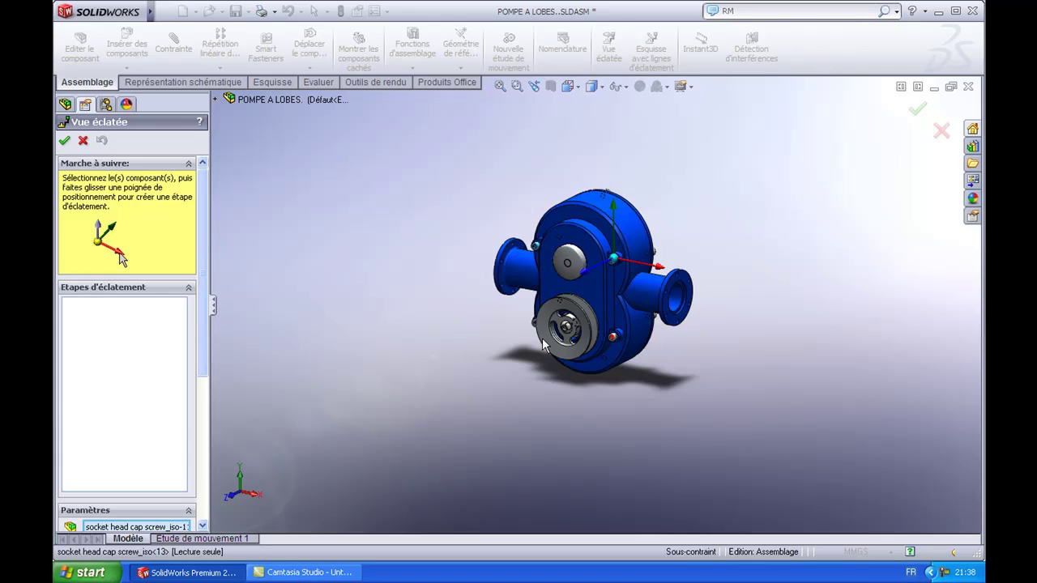
pyautogui.click(535, 327)
pyautogui.click(535, 328)
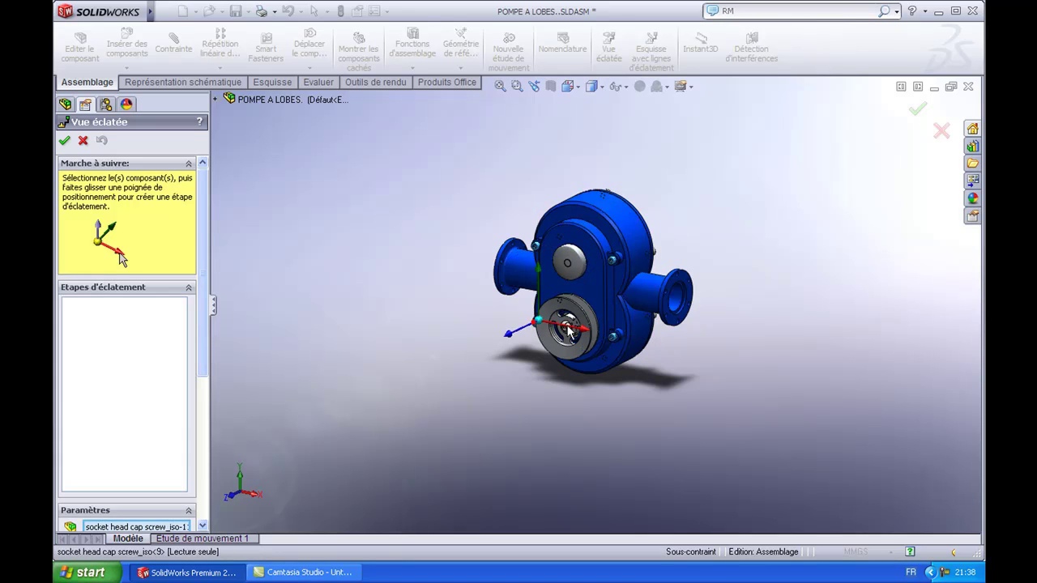
pyautogui.click(568, 330)
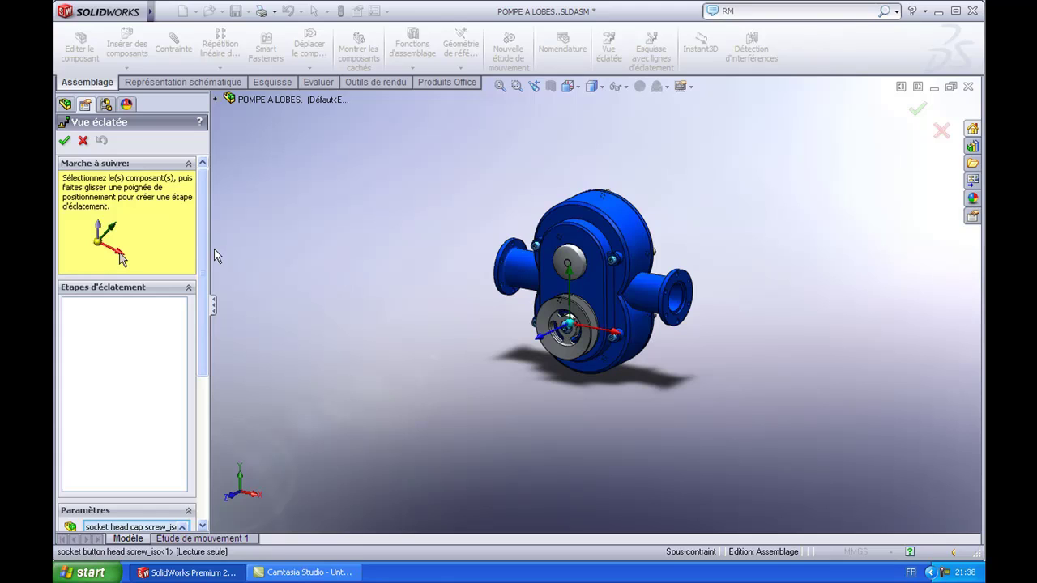
pyautogui.scroll(-5, 202, 245)
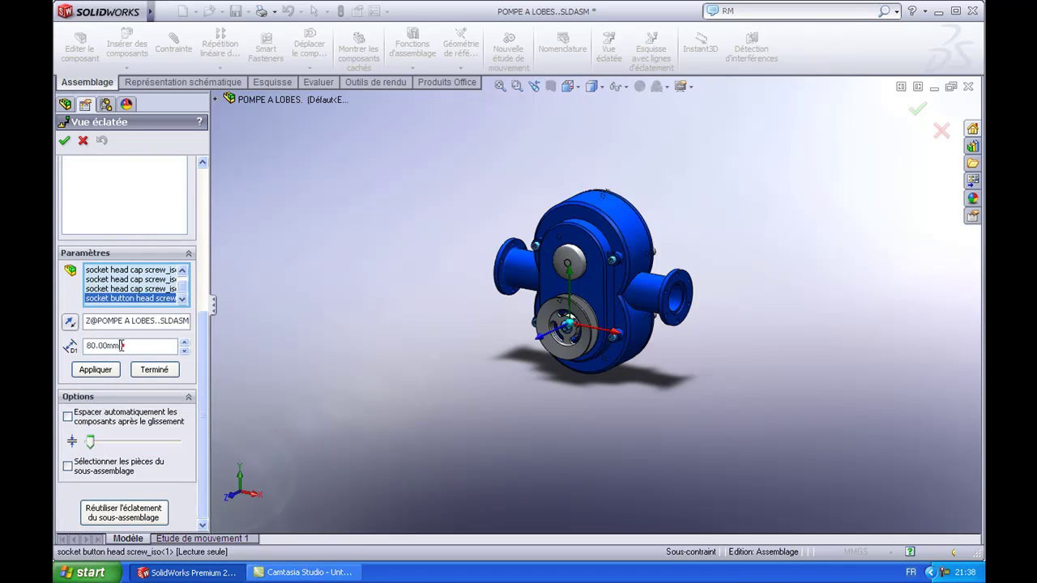
pyautogui.moveTo(122, 345); pyautogui.dragTo(62, 347)
pyautogui.write('270')
pyautogui.click(97, 370)
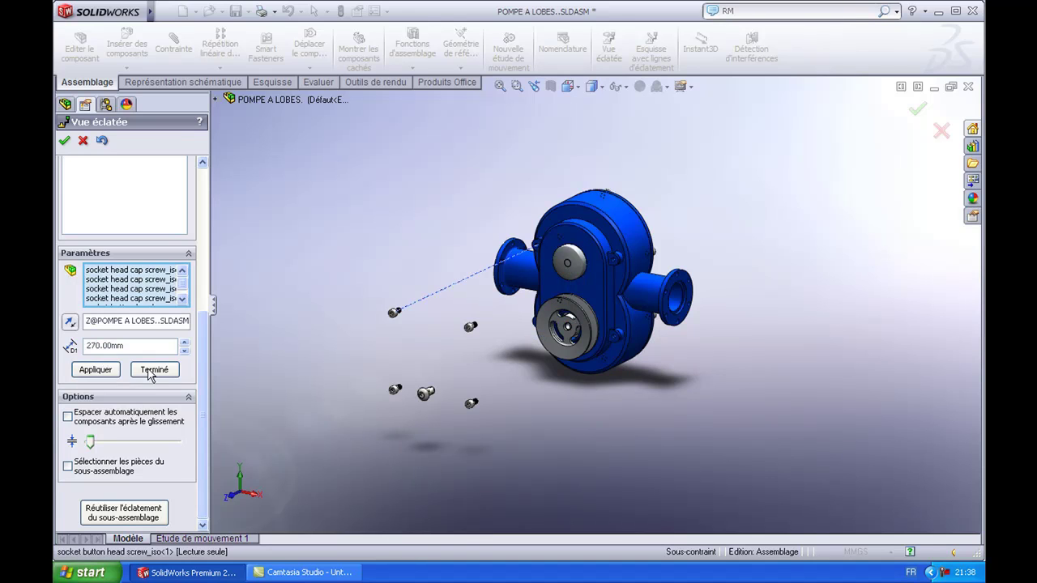
pyautogui.click(149, 370)
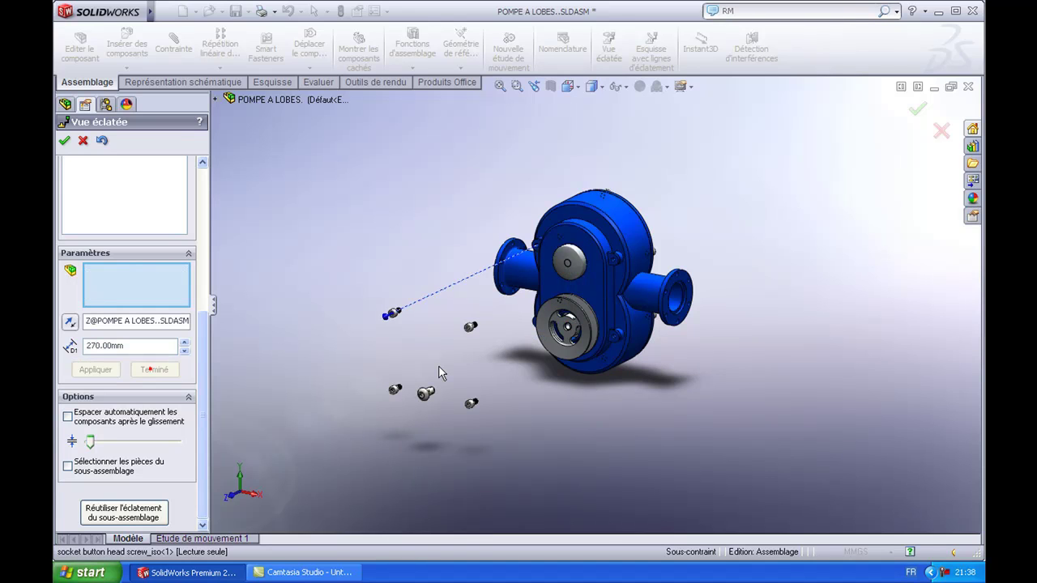
# Explode the small top cover and pulley 240 mm out.
pyautogui.click(574, 261)
pyautogui.click(576, 312)
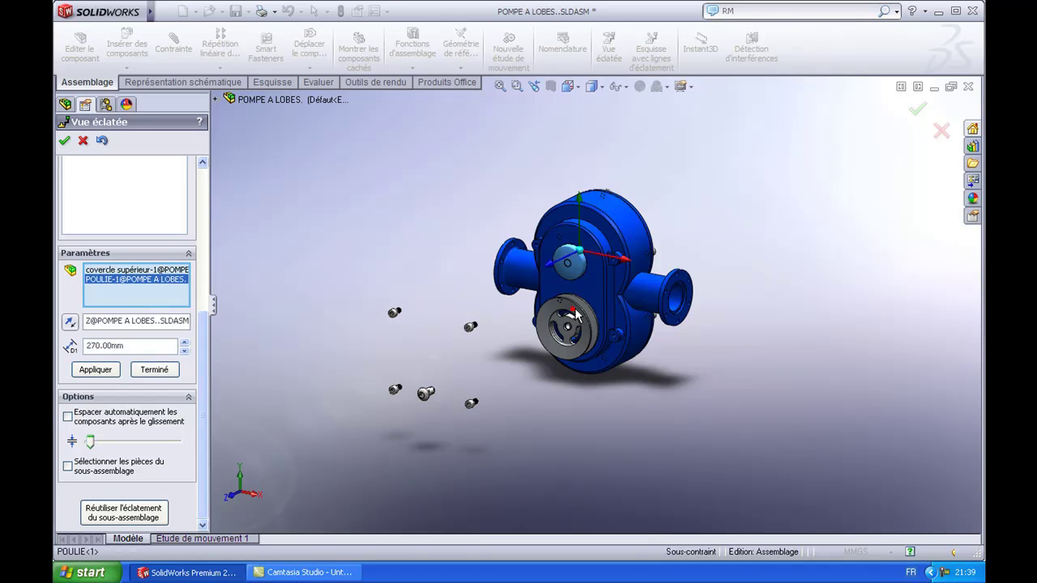
pyautogui.doubleClick(152, 345)
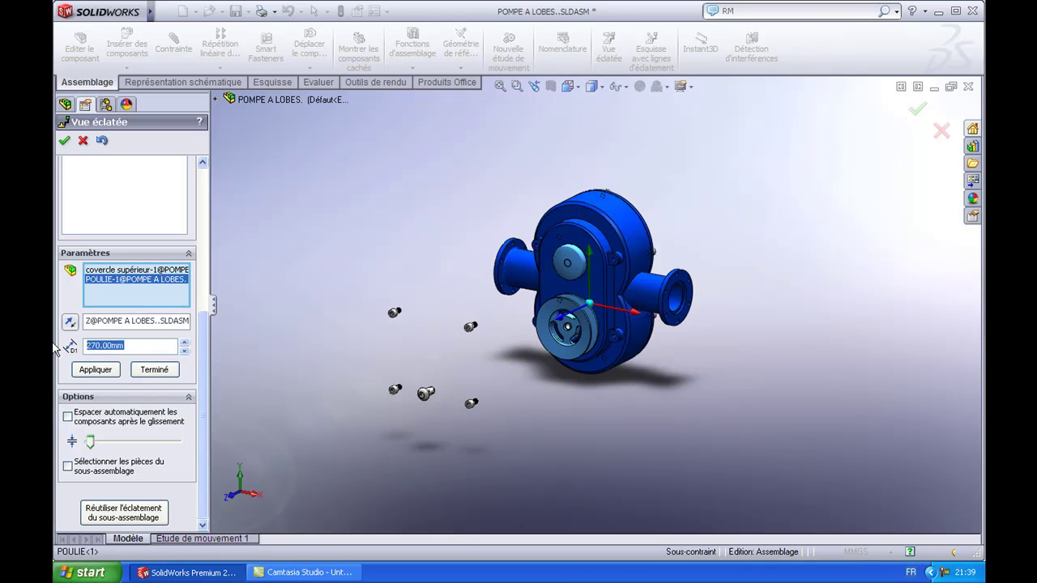
pyautogui.write('2')
pyautogui.click(95, 370)
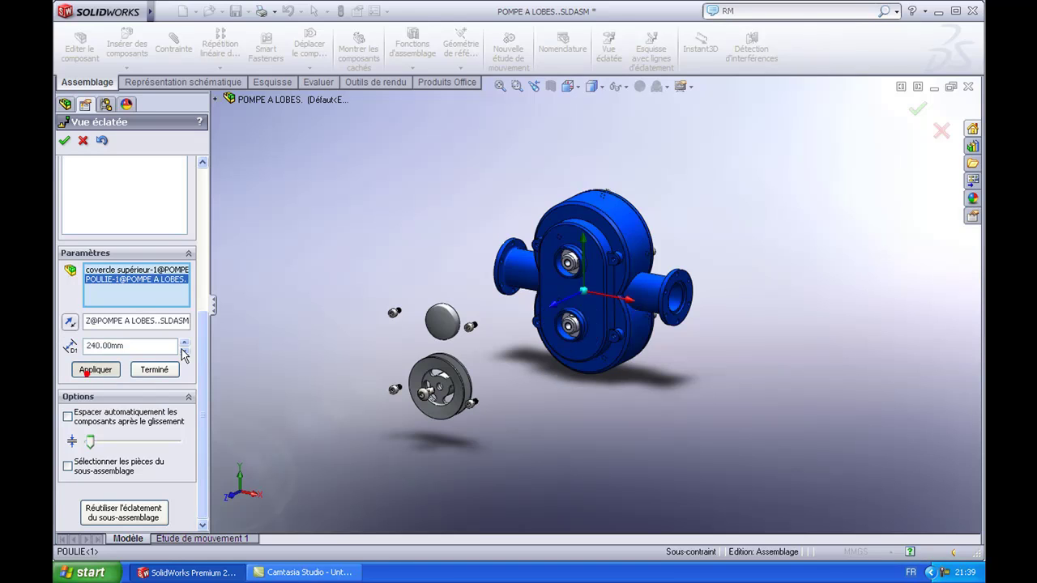
pyautogui.click(161, 371)
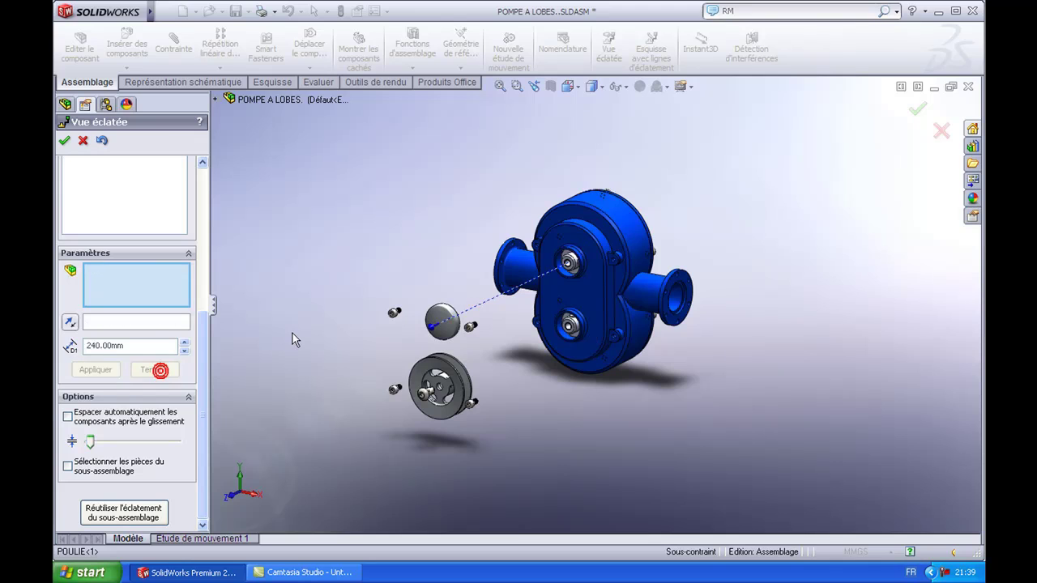
# Explode the front cover 180 mm out, exposing the two gears.
pyautogui.click(594, 289)
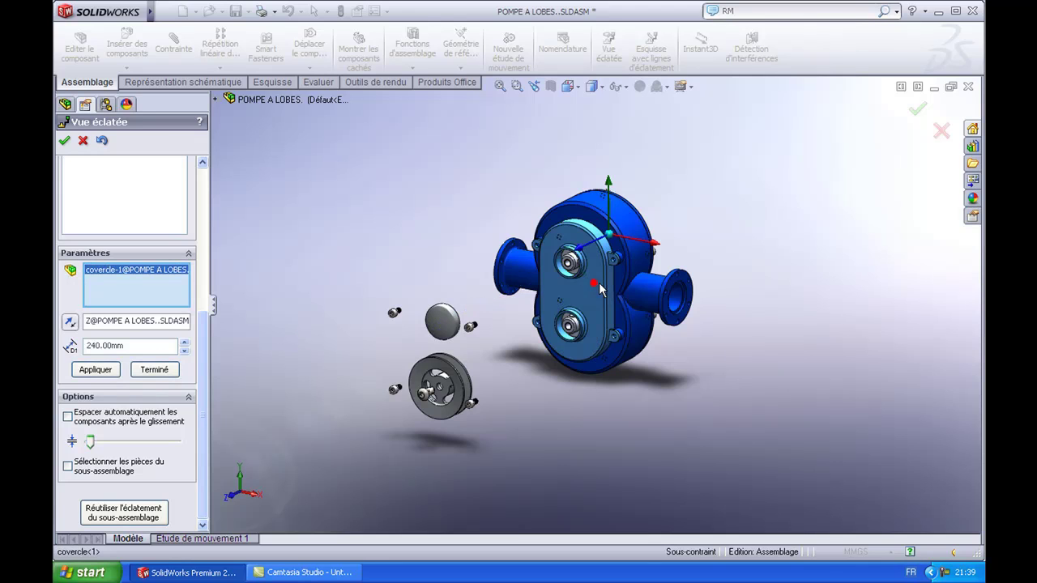
pyautogui.doubleClick(150, 349)
pyautogui.write('180')
pyautogui.click(110, 370)
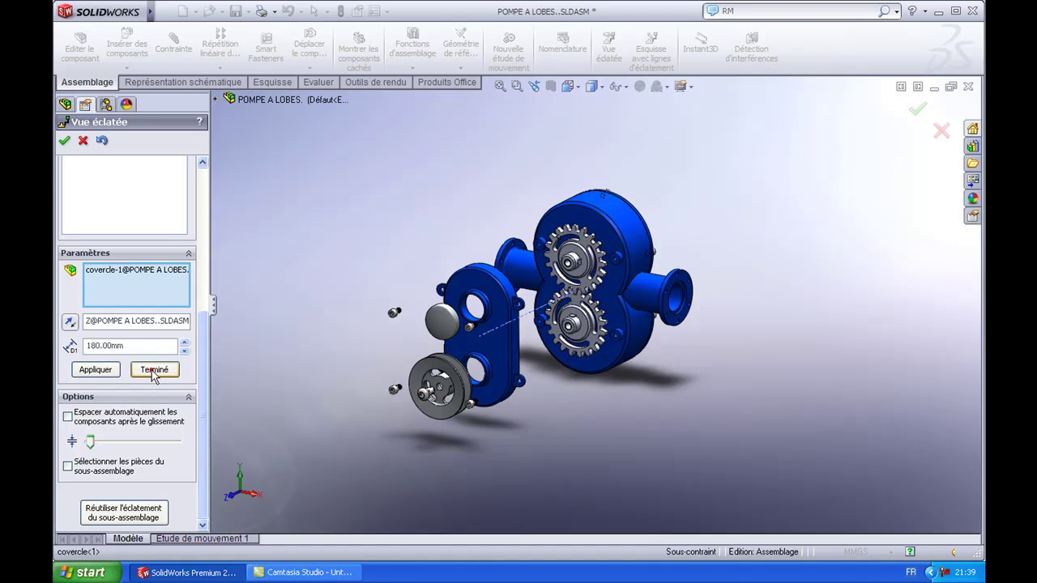
pyautogui.click(151, 369)
# Explode both gears (pignon 1 and pignon 2) 120 mm out.
pyautogui.click(572, 253)
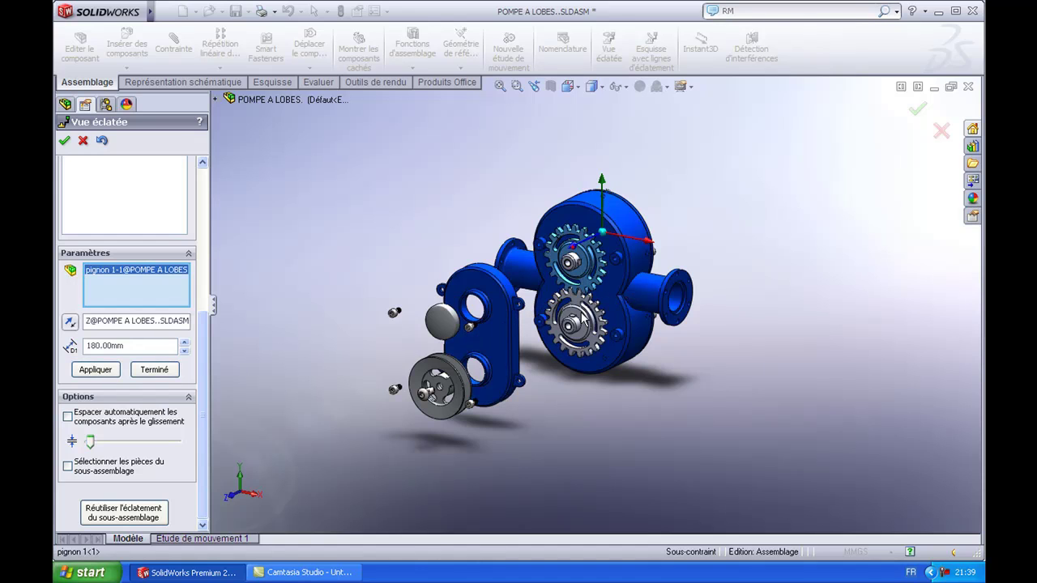
pyautogui.click(580, 319)
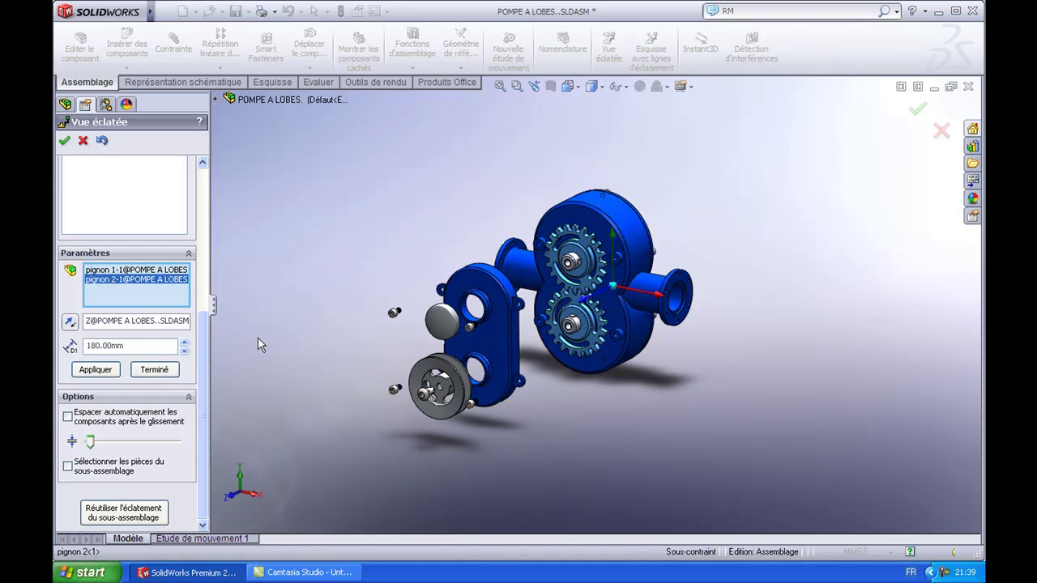
pyautogui.doubleClick(134, 343)
pyautogui.write('120')
pyautogui.click(96, 370)
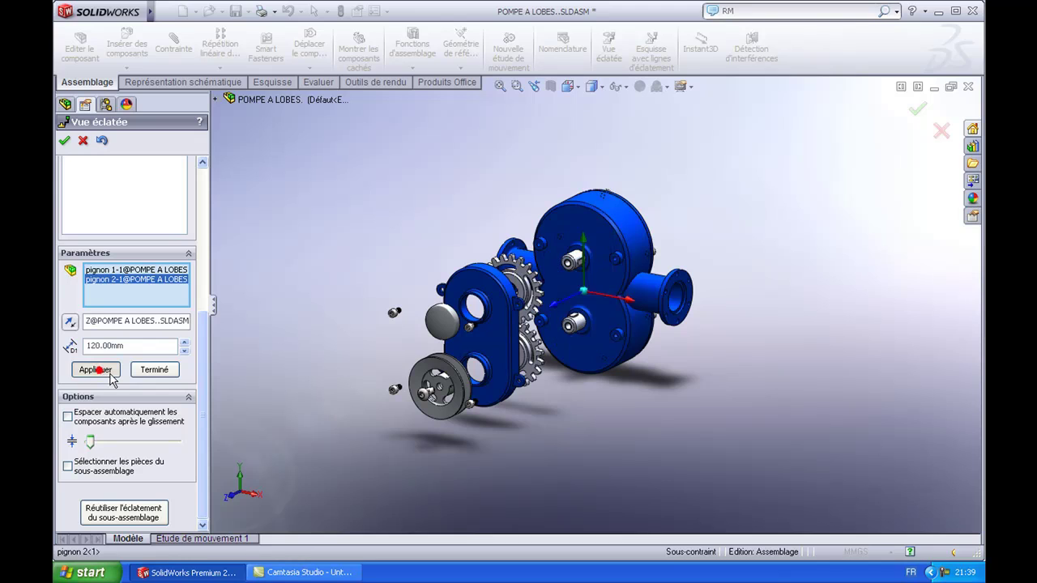
pyautogui.click(154, 370)
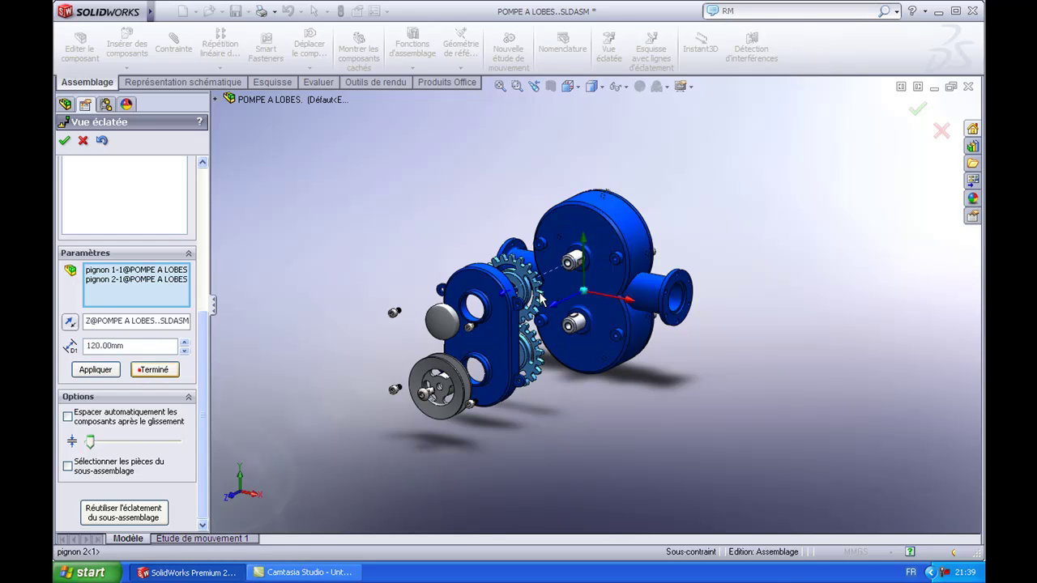
# Explode both shafts (Axe-1 and Axe-2) 80 mm out, then rotate the view.
pyautogui.click(575, 259)
pyautogui.click(567, 333)
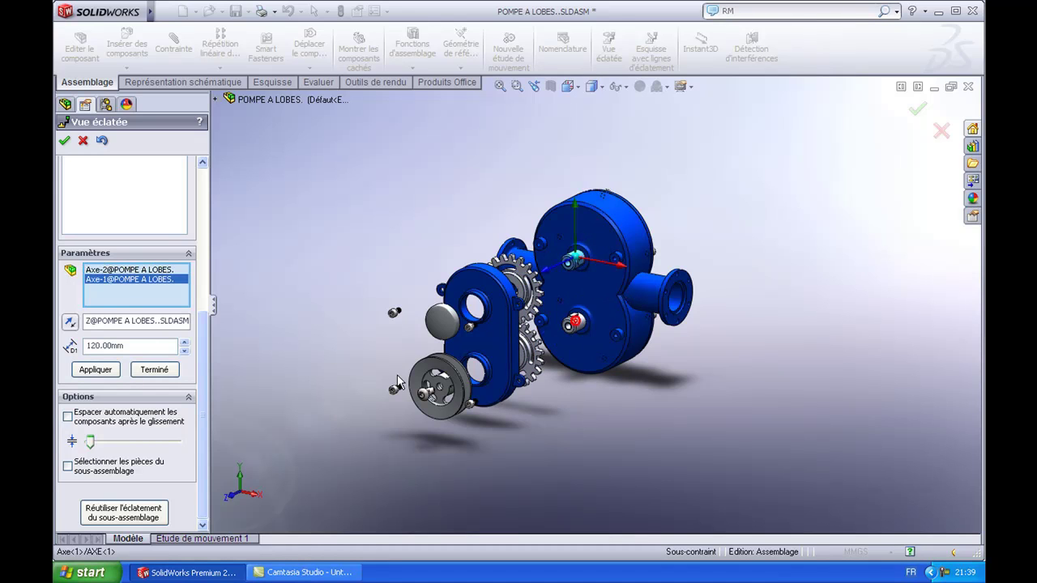
pyautogui.click(137, 349)
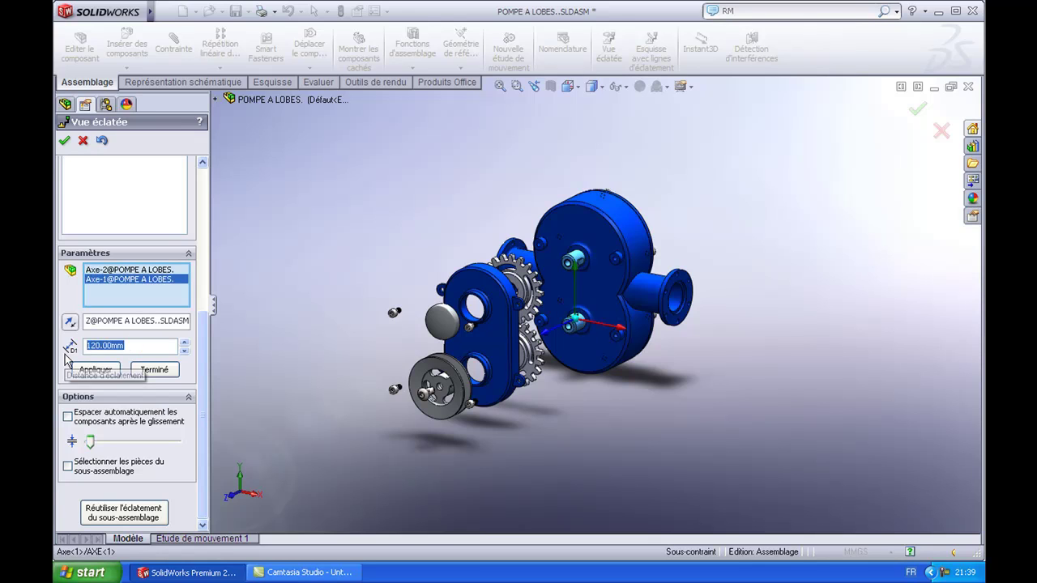
pyautogui.write('80')
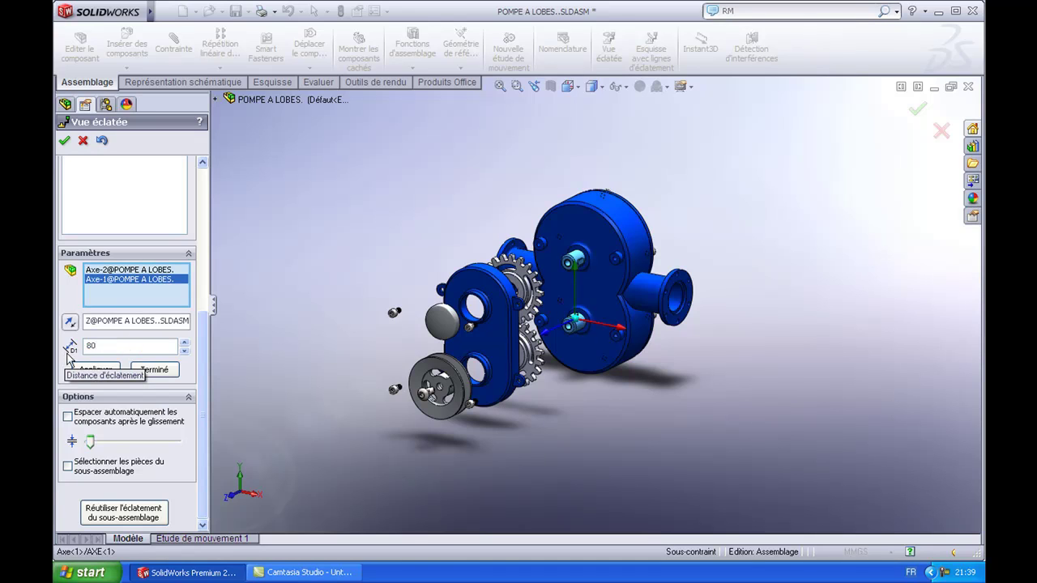
pyautogui.click(96, 370)
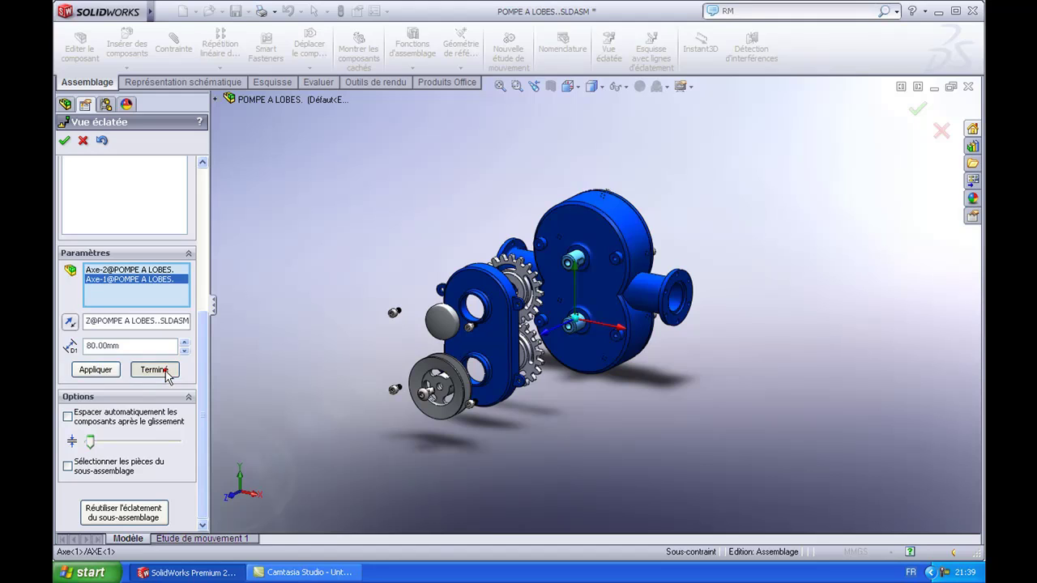
pyautogui.click(165, 370)
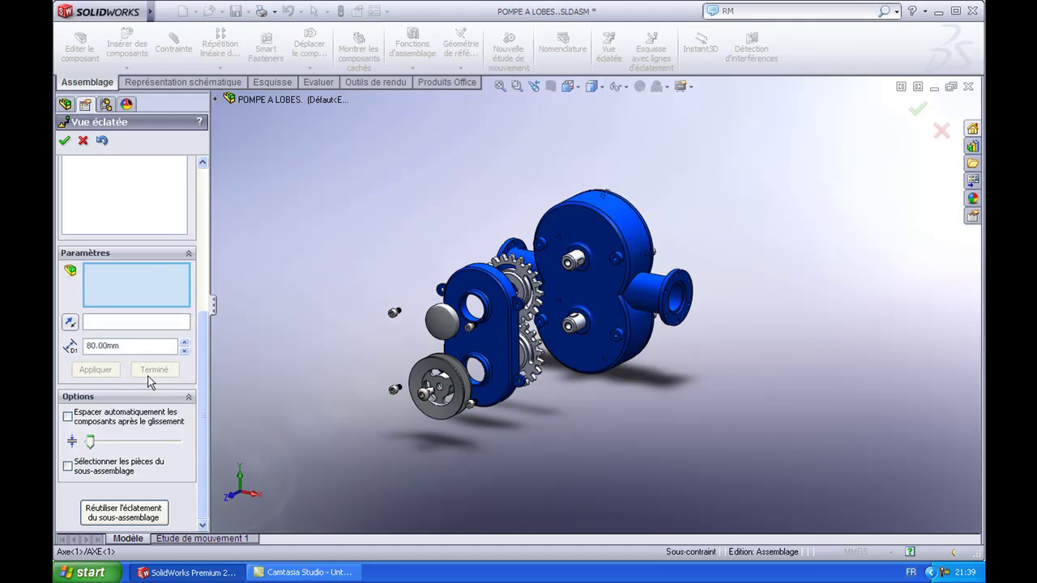
pyautogui.click(575, 260)
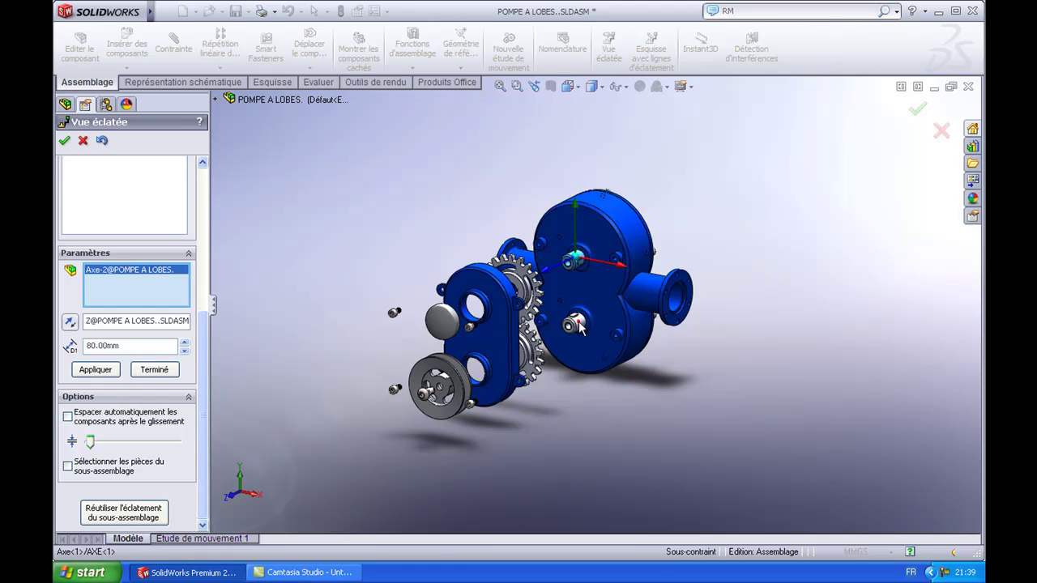
pyautogui.click(577, 321)
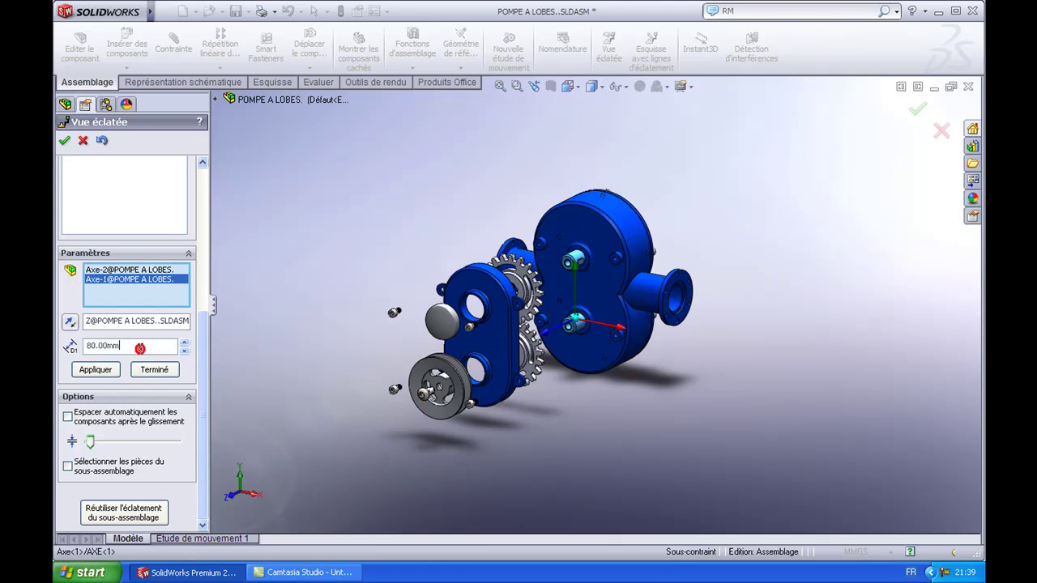
pyautogui.click(95, 371)
pyautogui.click(154, 371)
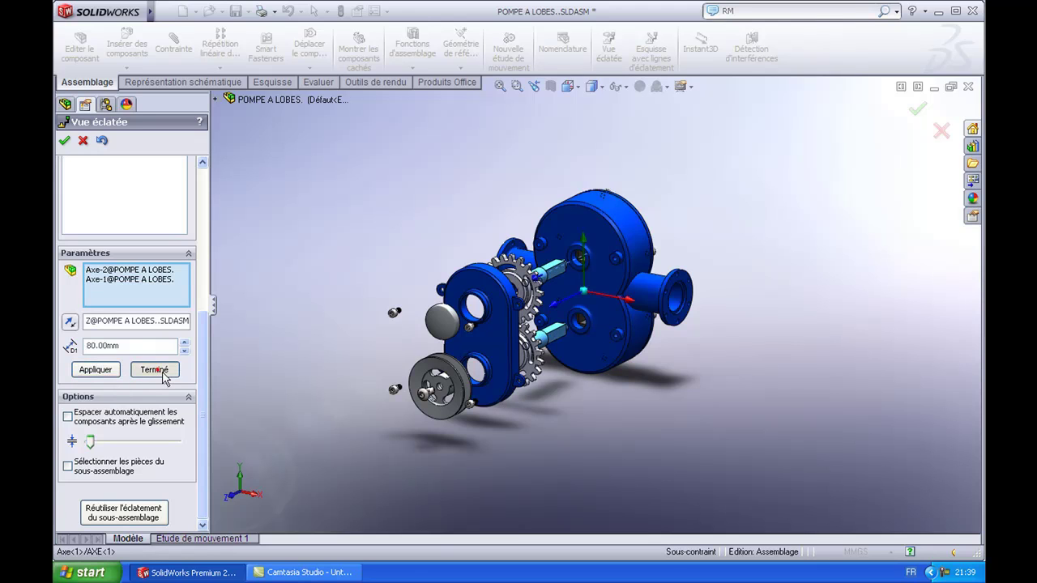
pyautogui.moveTo(682, 392)
pyautogui.mouseDown(button='middle')
pyautogui.moveTo(487, 403)
pyautogui.moveTo(495, 360)
pyautogui.moveTo(444, 395)
pyautogui.mouseUp(button='middle')
# Explode the five housing cap screws 200 mm out in the reversed direction.
pyautogui.scroll(-1, 444, 395)
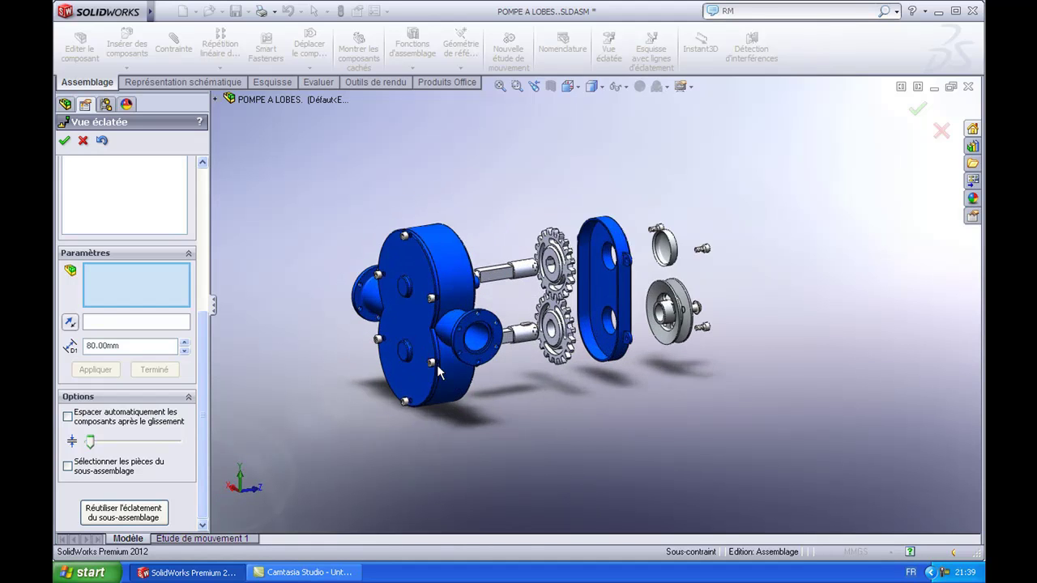
pyautogui.scroll(-1, 444, 377)
pyautogui.scroll(-2, 444, 325)
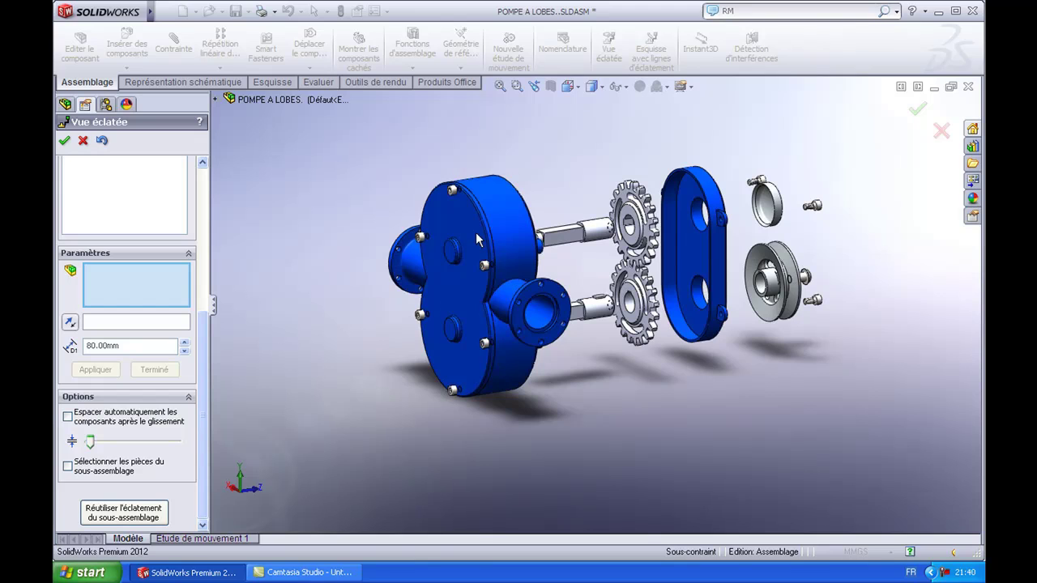
pyautogui.click(451, 189)
pyautogui.click(420, 237)
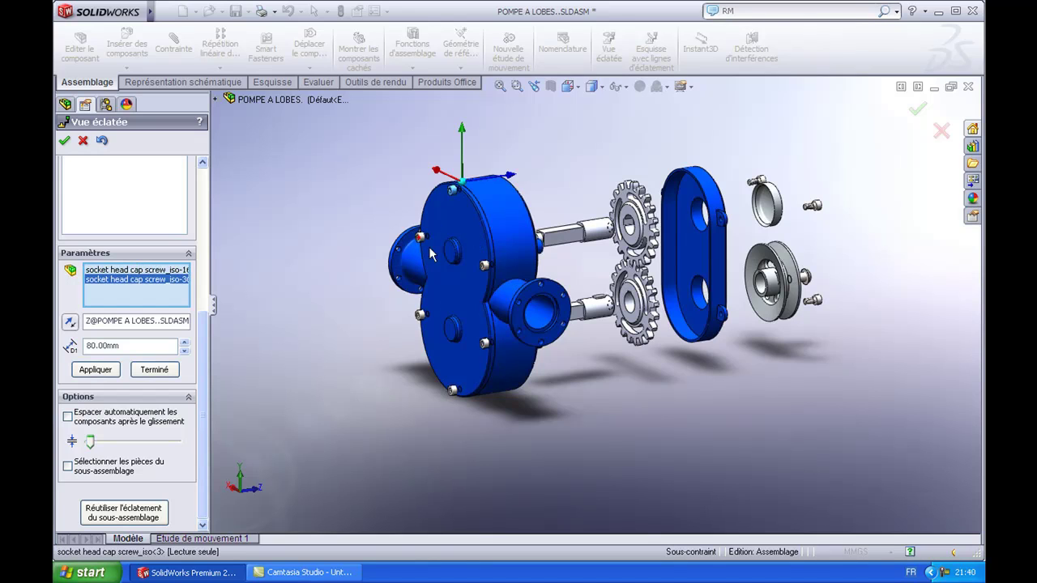
pyautogui.click(485, 344)
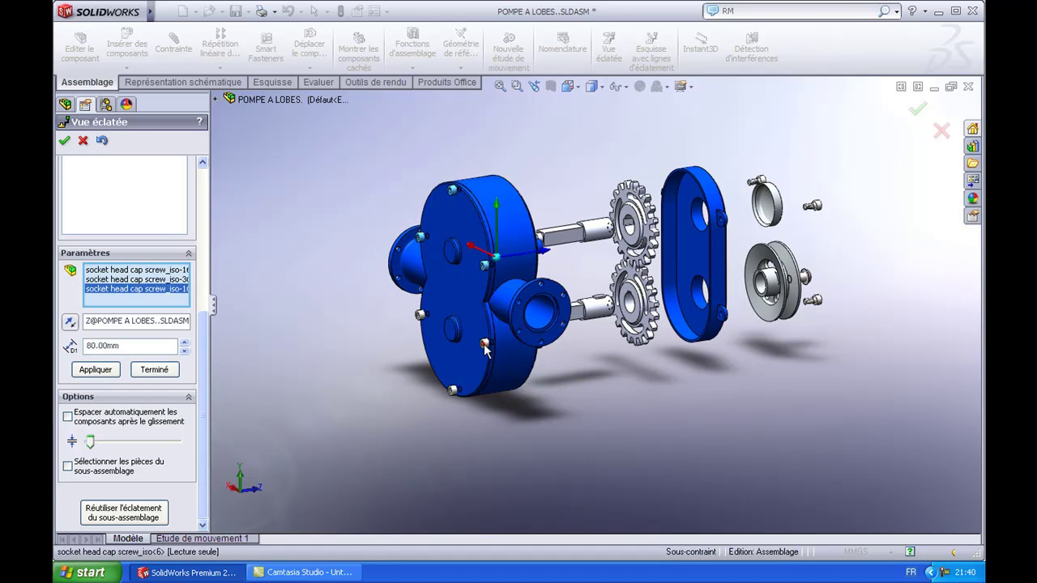
pyautogui.click(421, 317)
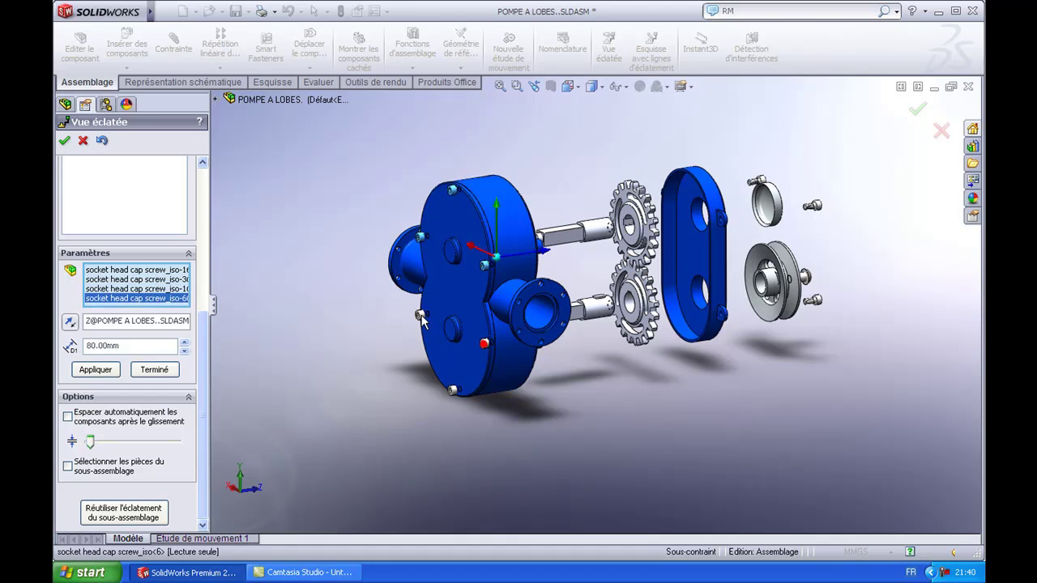
pyautogui.click(451, 391)
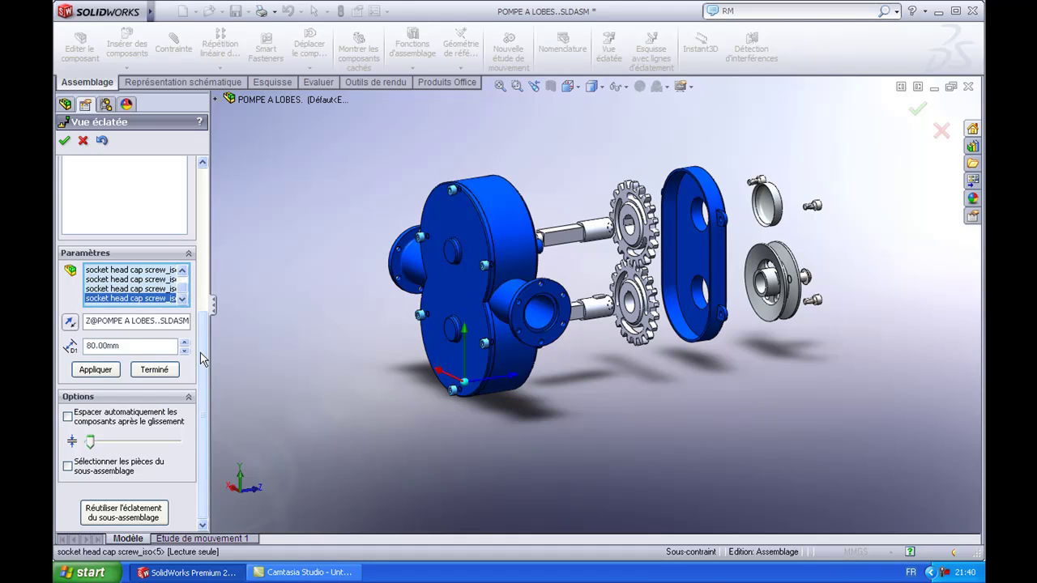
pyautogui.moveTo(145, 346); pyautogui.dragTo(55, 350)
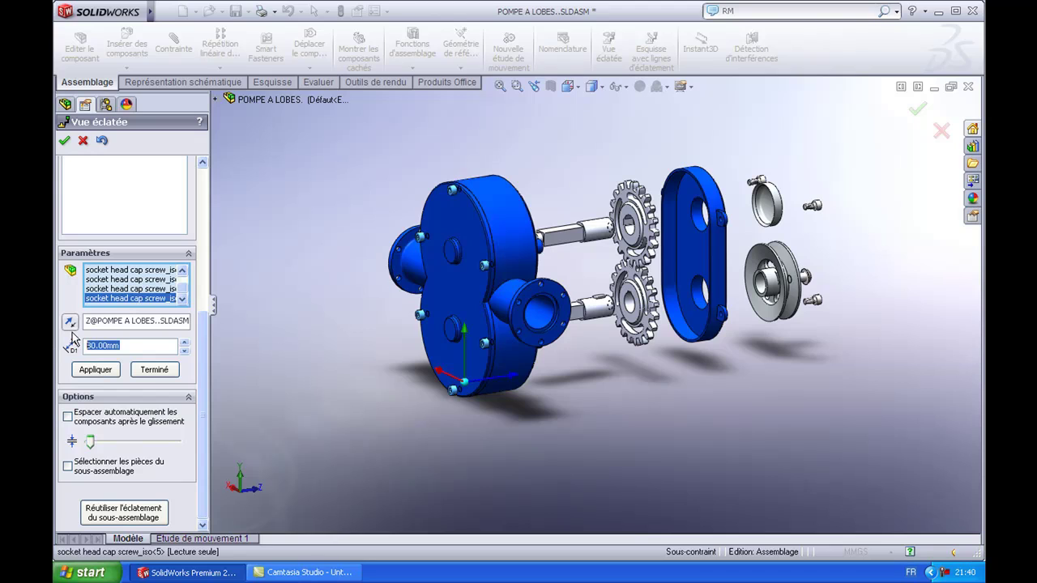
pyautogui.write('200')
pyautogui.click(95, 369)
pyautogui.click(71, 322)
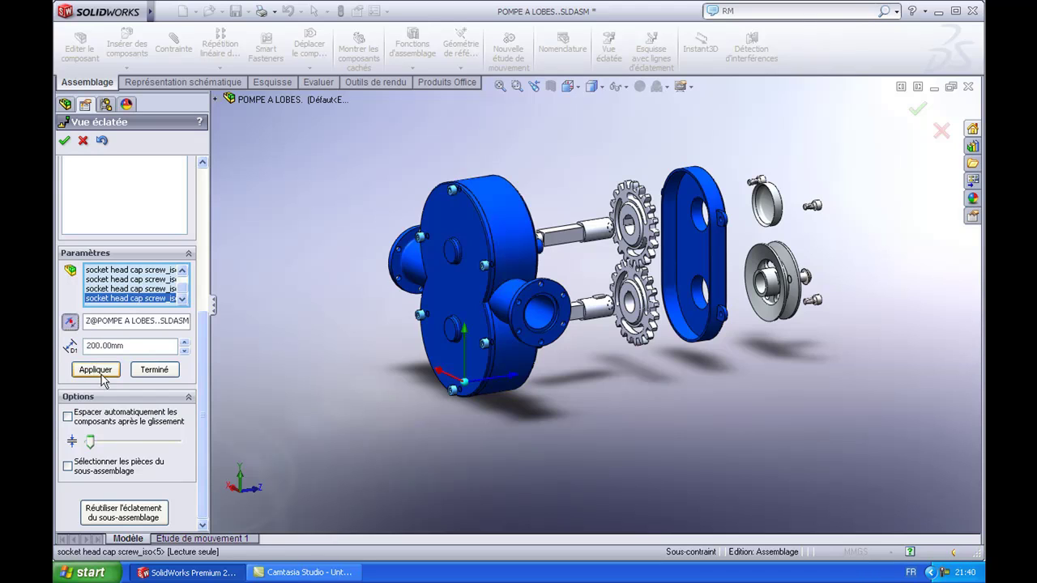
pyautogui.click(102, 375)
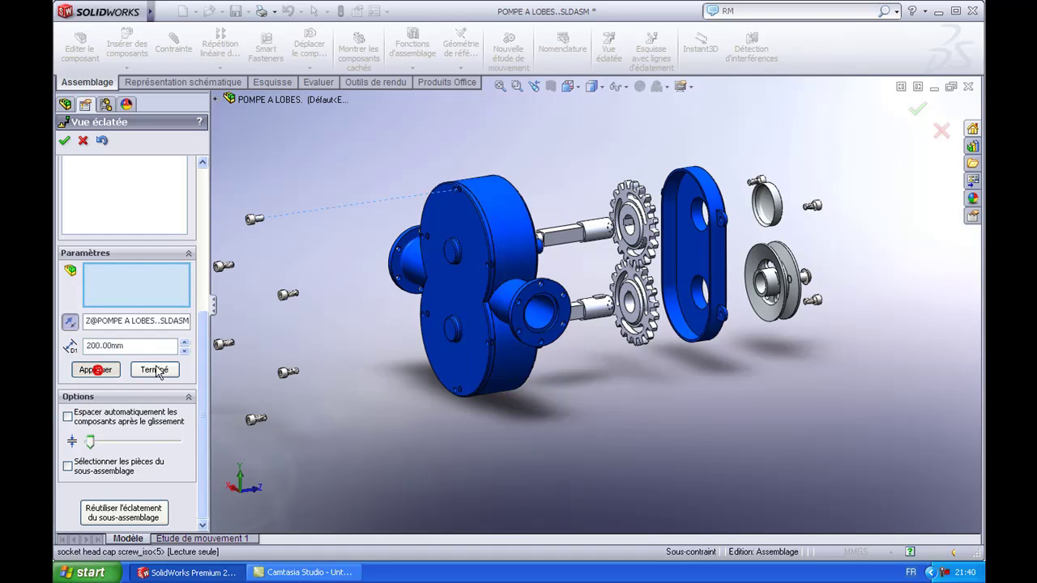
pyautogui.click(155, 370)
# Pull the flange (FLASQUE) 140 mm away from the housing.
pyautogui.click(467, 265)
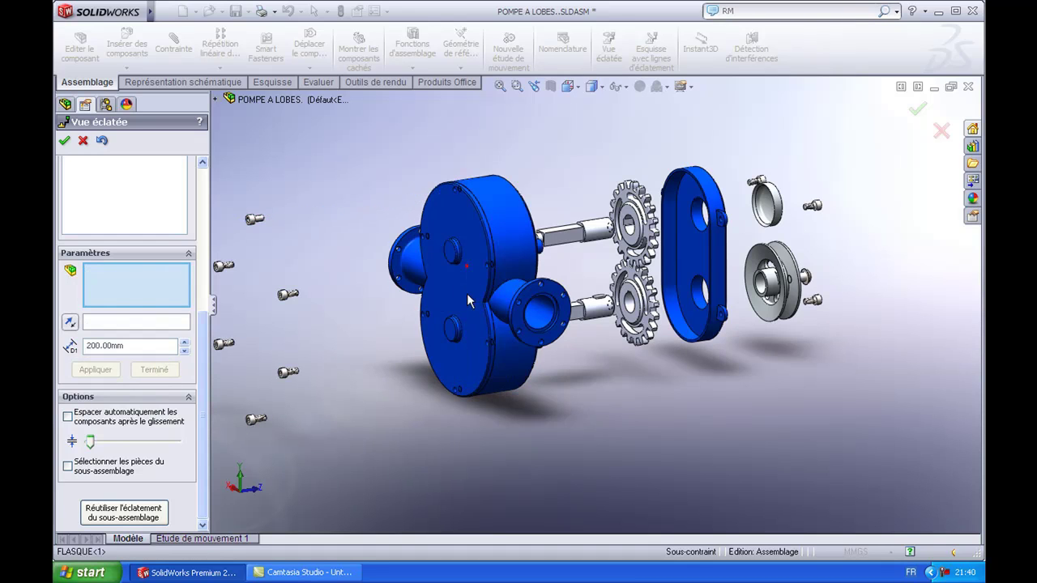
pyautogui.doubleClick(137, 349)
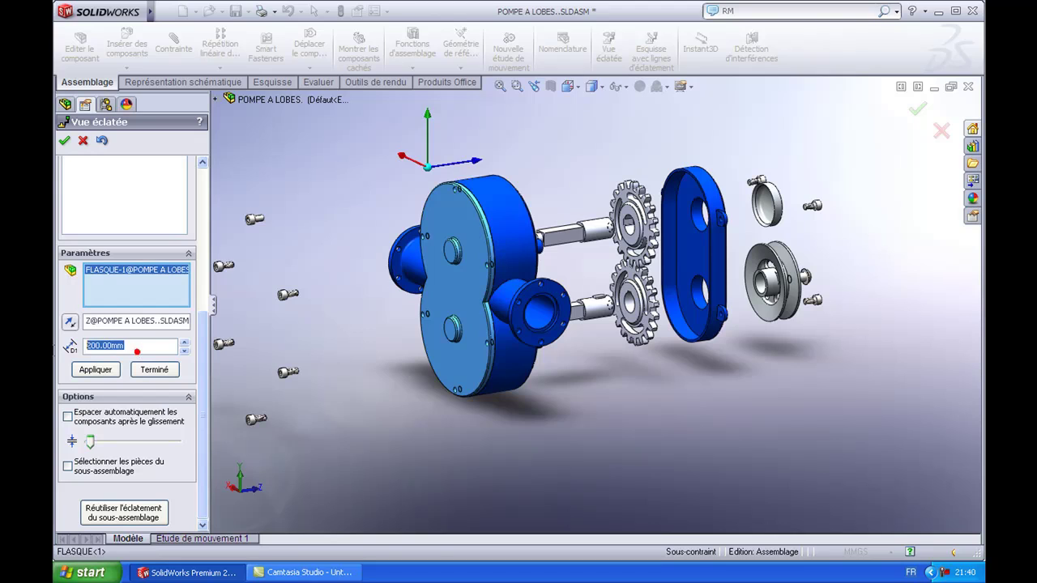
pyautogui.write('140')
pyautogui.click(103, 373)
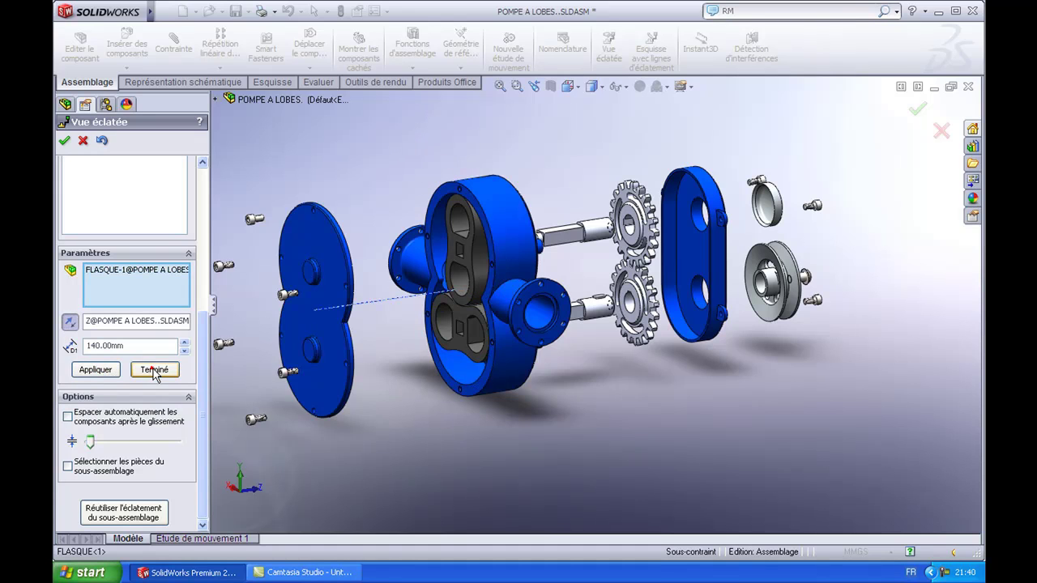
pyautogui.click(154, 370)
# Explode both lobe rotors 80 mm out of the pump body.
pyautogui.click(465, 267)
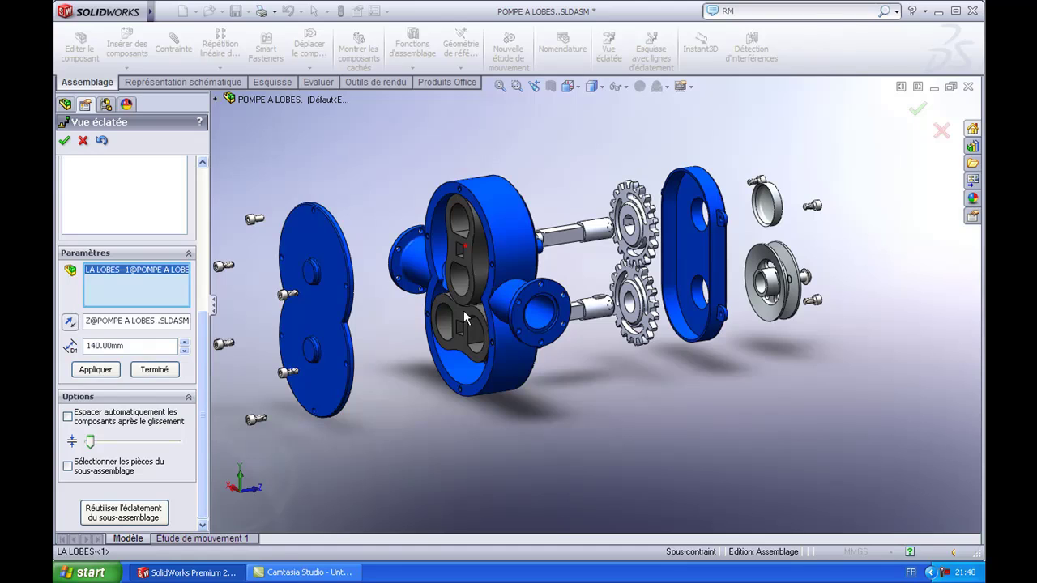
pyautogui.click(462, 325)
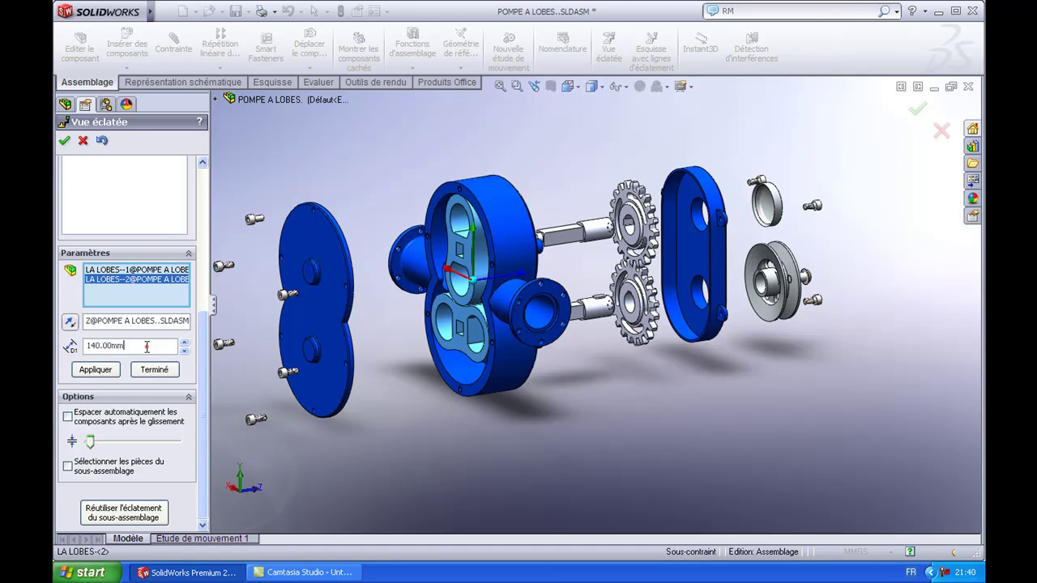
pyautogui.moveTo(146, 347); pyautogui.dragTo(61, 353)
pyautogui.write('80')
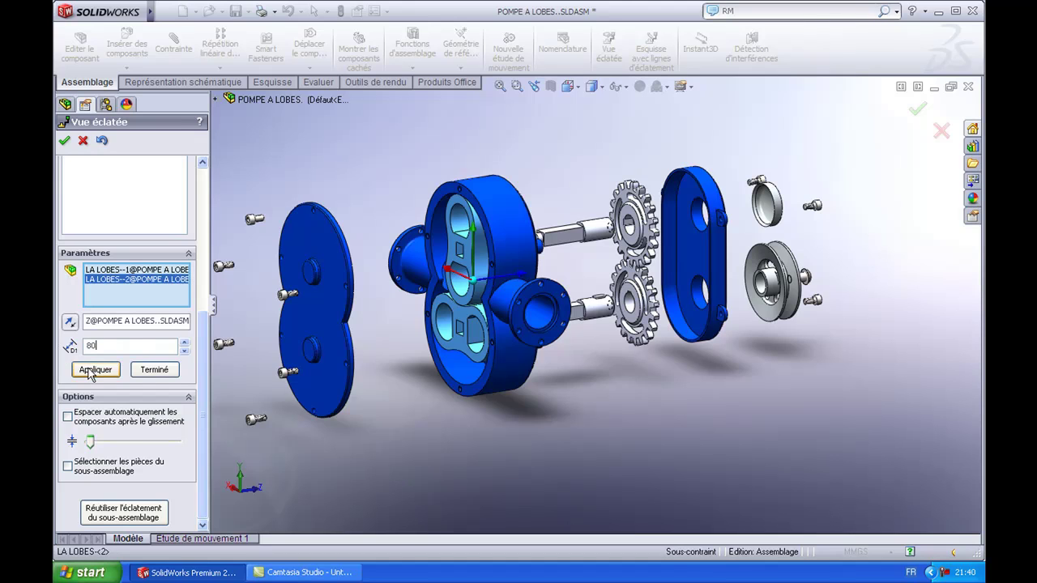
pyautogui.click(91, 371)
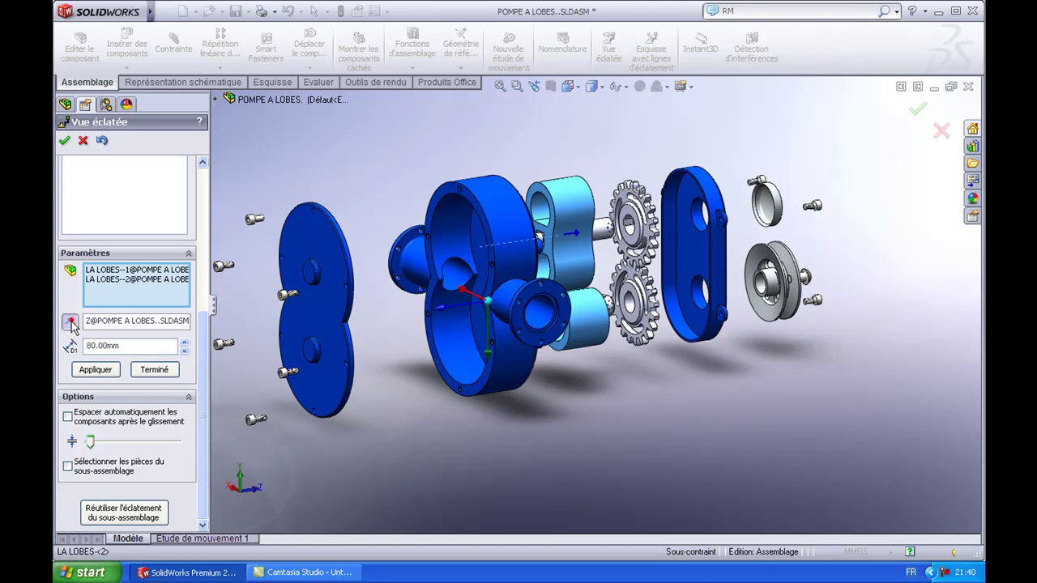
pyautogui.click(147, 371)
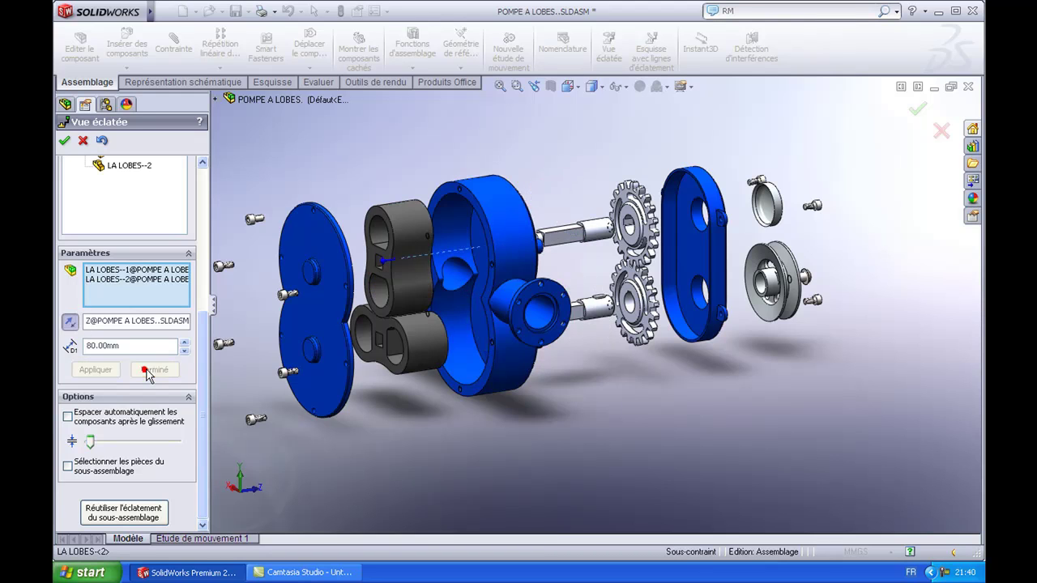
# Close the exploded view editor, zoom to fit, and orbit the exploded pump.
pyautogui.click(64, 140)
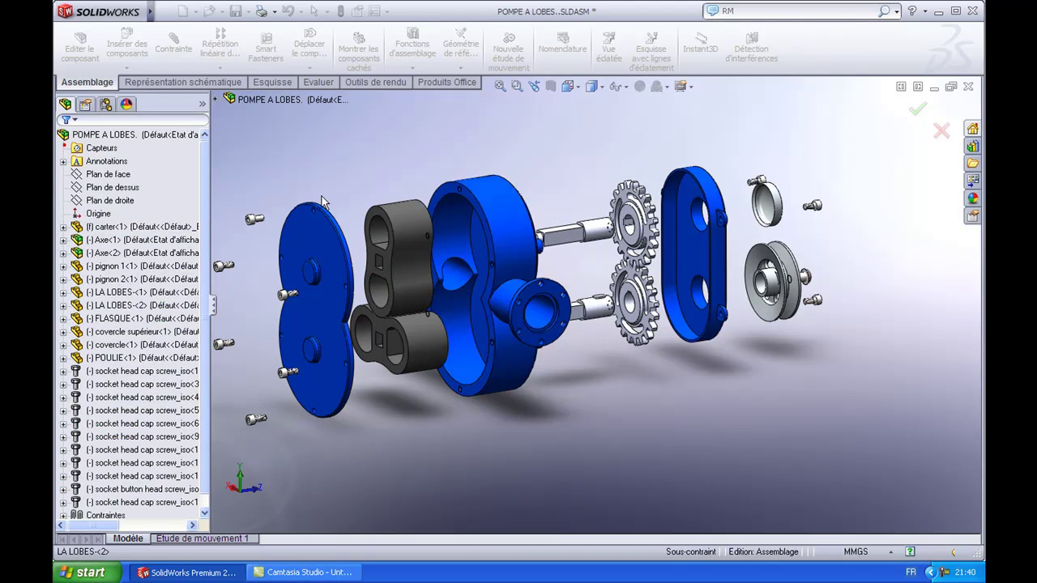
pyautogui.press('f')
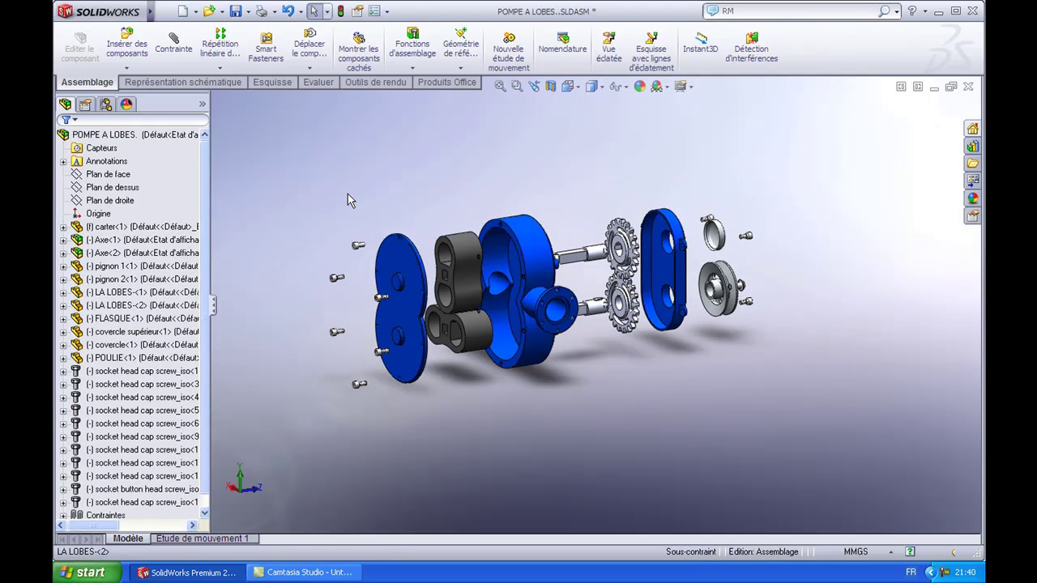
pyautogui.moveTo(551, 393)
pyautogui.mouseDown(button='middle')
pyautogui.moveTo(614, 378)
pyautogui.moveTo(672, 394)
pyautogui.moveTo(703, 422)
pyautogui.moveTo(746, 328)
pyautogui.moveTo(458, 350)
pyautogui.mouseUp(button='middle')
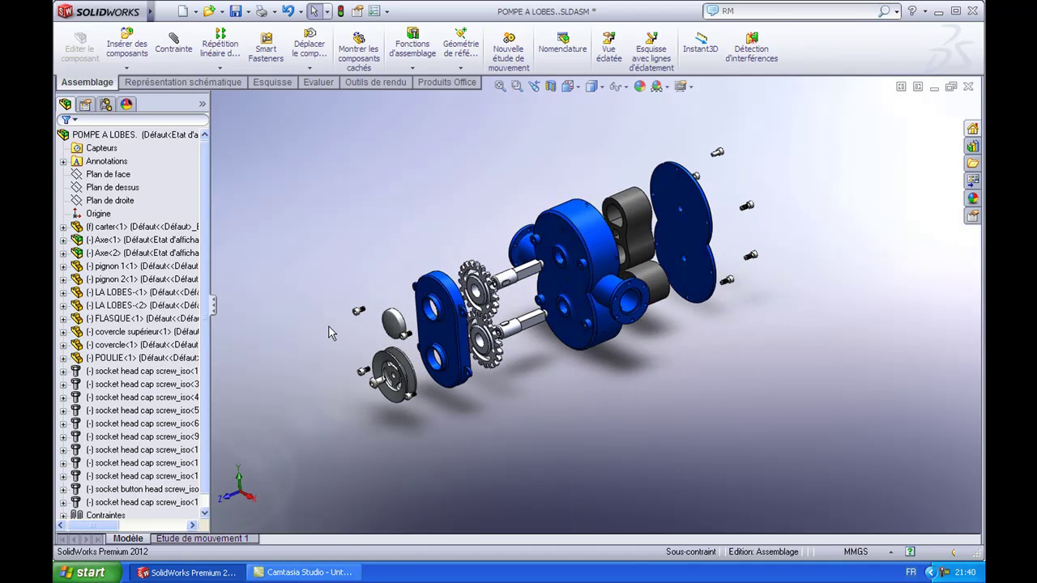
pyautogui.moveTo(329, 333)
pyautogui.mouseDown(button='middle')
pyautogui.moveTo(310, 280)
pyautogui.moveTo(540, 238)
pyautogui.moveTo(656, 279)
pyautogui.moveTo(365, 211)
pyautogui.moveTo(336, 254)
pyautogui.mouseUp(button='middle')
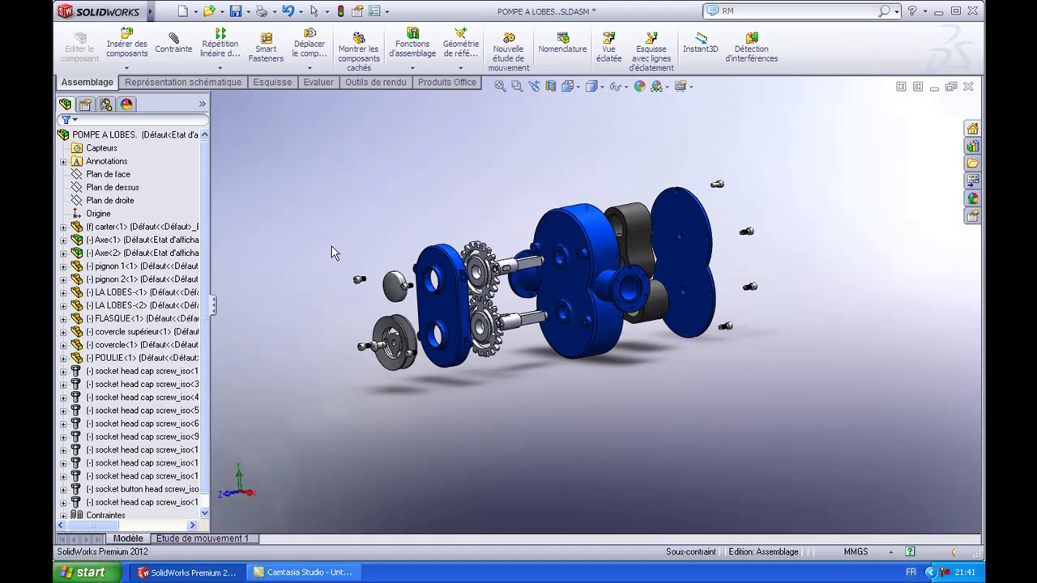
pyautogui.moveTo(602, 363); pyautogui.dragTo(746, 324, button='middle')
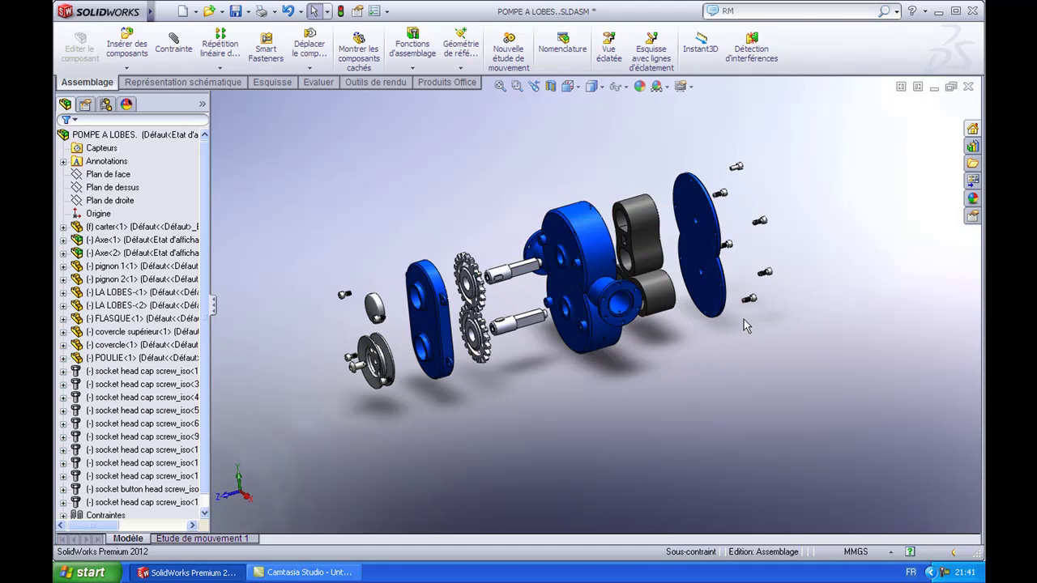
pyautogui.press('Right')
pyautogui.press('Right')
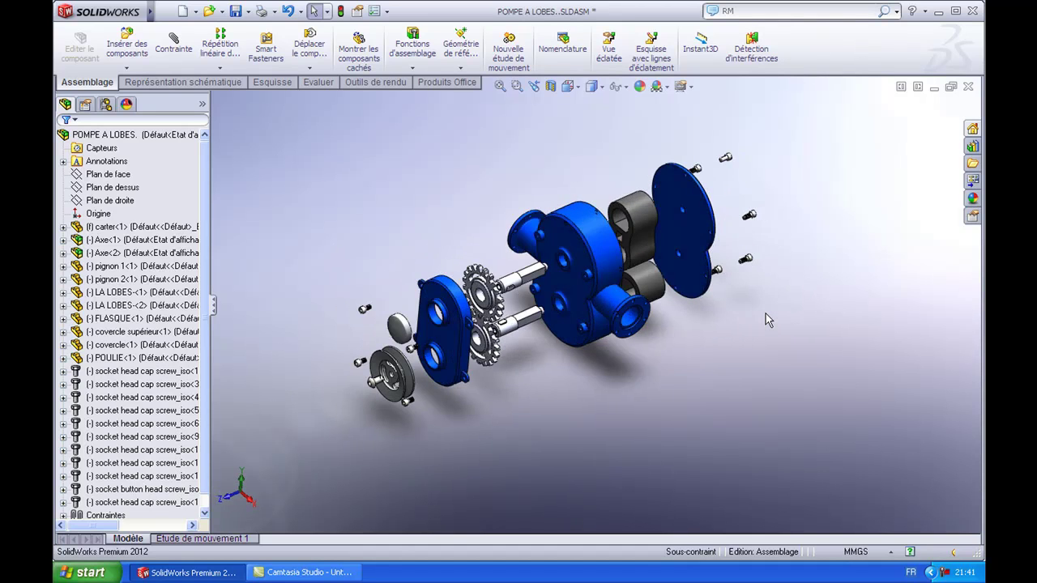
pyautogui.press('Right')
pyautogui.press('Right')
pyautogui.press('Right')
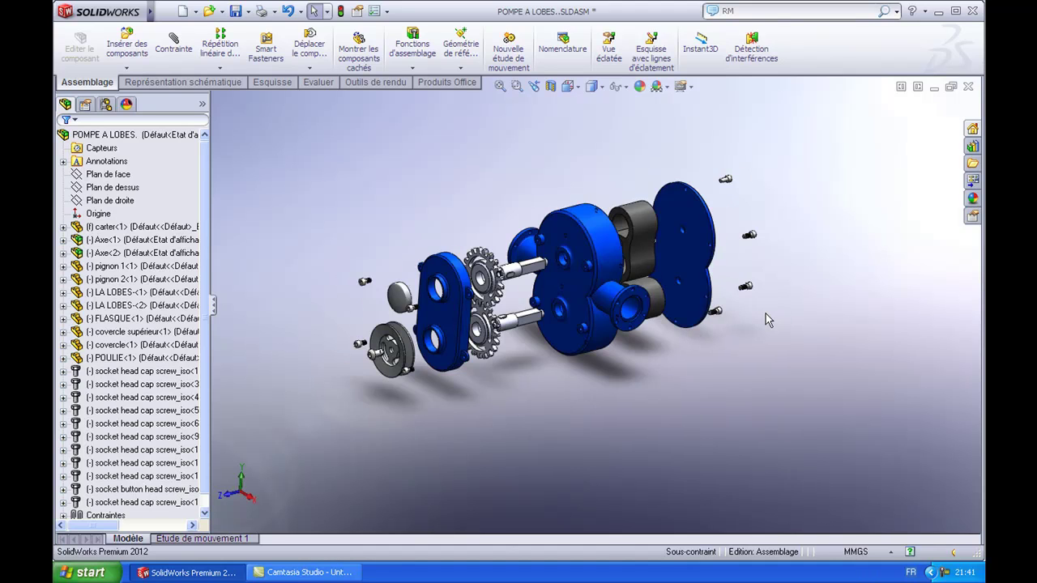
pyautogui.press('Right')
pyautogui.press('Right')
pyautogui.press('Right')
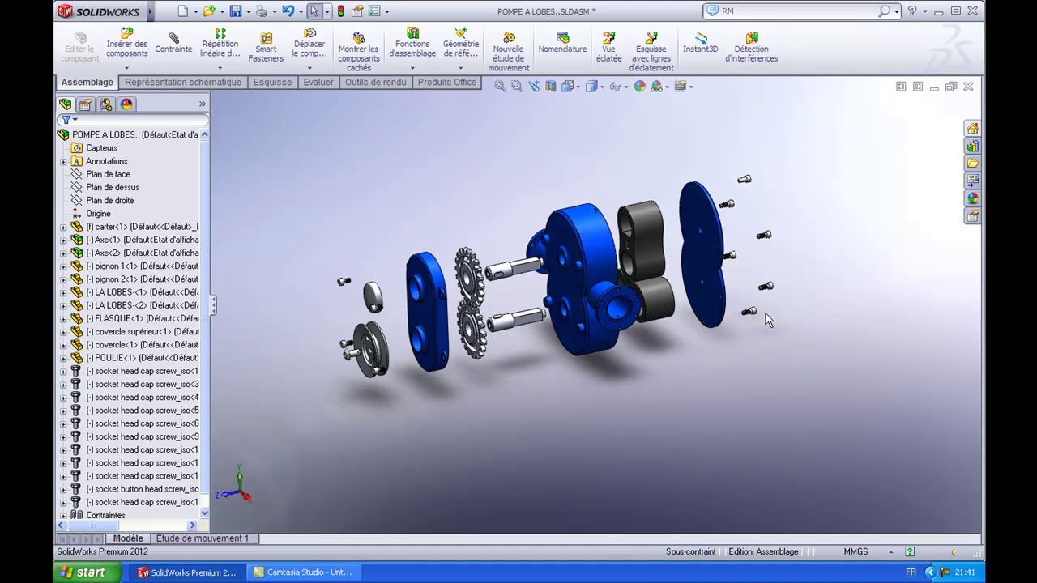
pyautogui.press('Right')
pyautogui.press('Left')
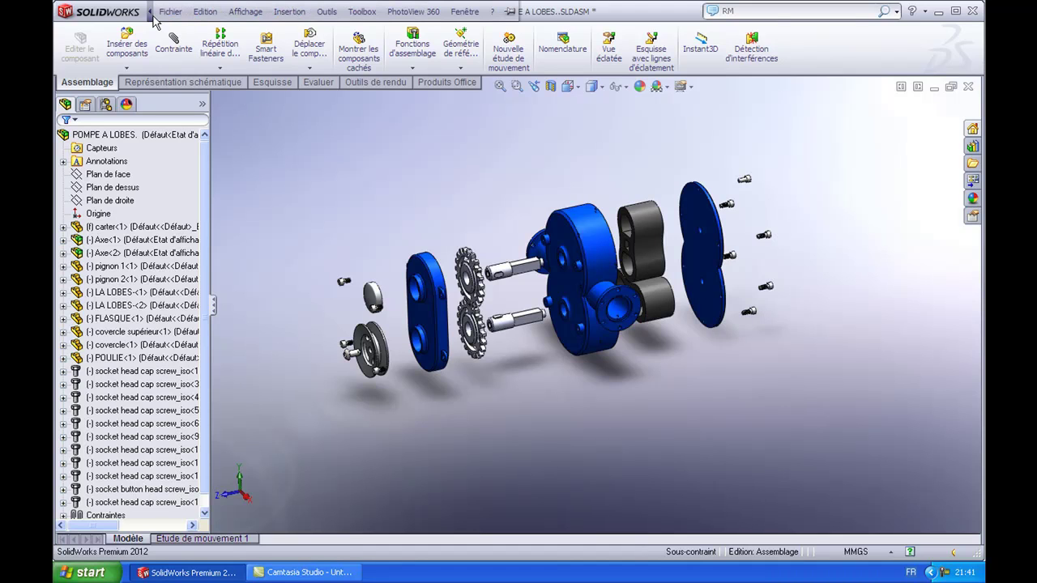
# Create a new document from the Mise en plan drawing template.
pyautogui.click(168, 11)
pyautogui.click(185, 25)
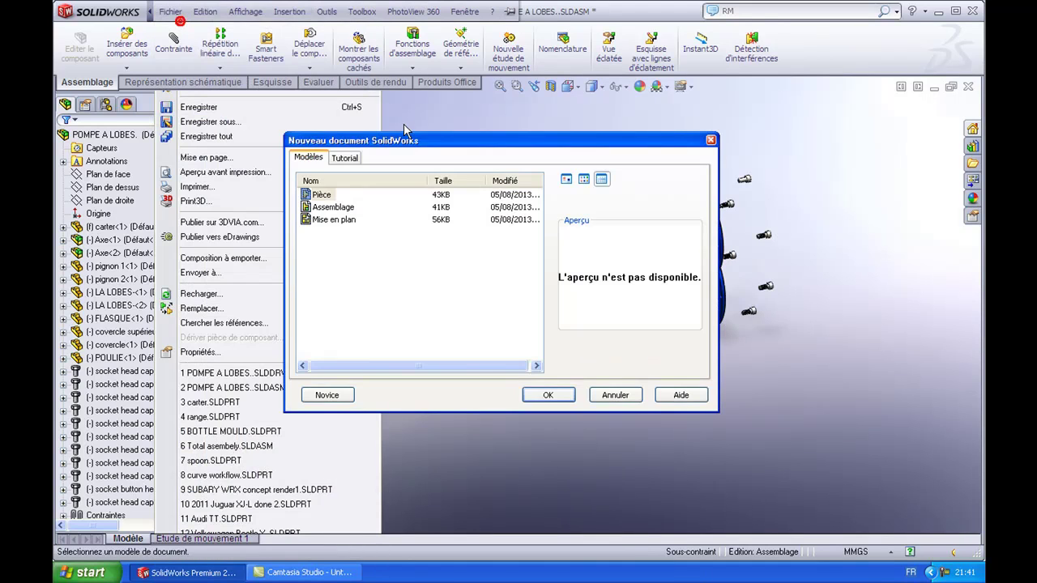
pyautogui.click(333, 219)
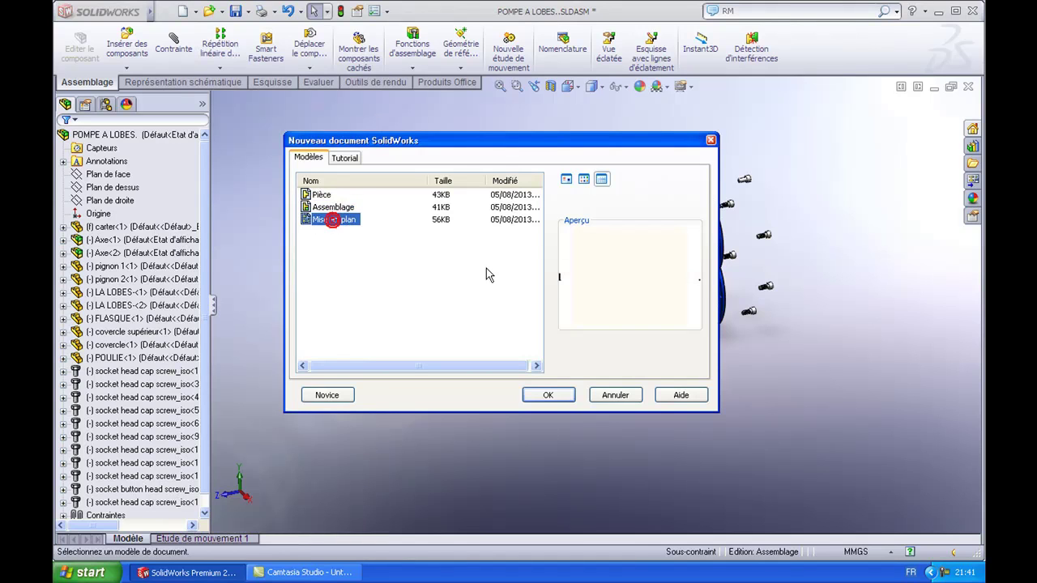
pyautogui.click(547, 396)
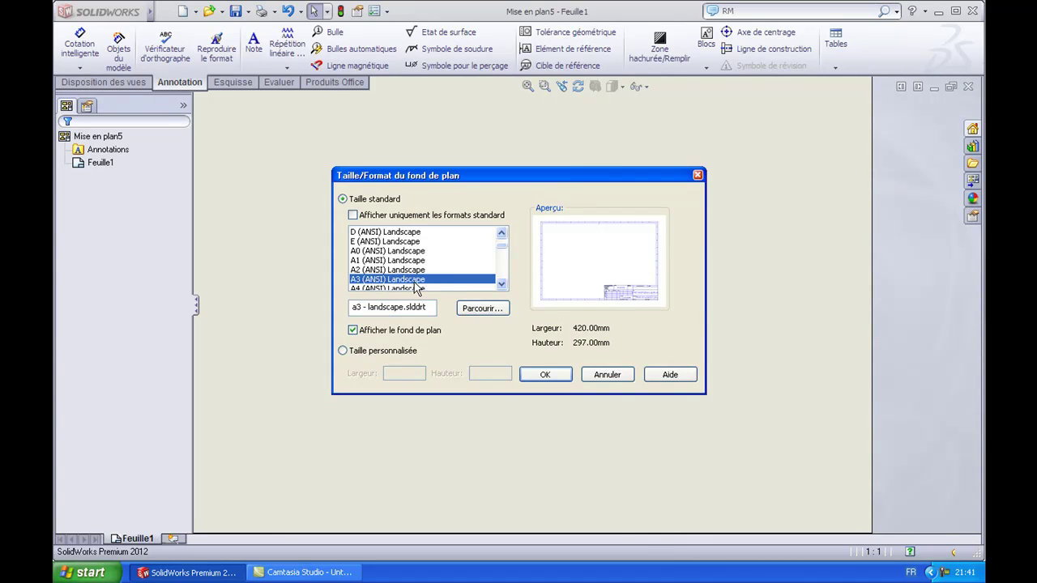
# Accept the A3 sheet and place the POMPE A LOBES. assembly's current view mid-sheet.
pyautogui.click(548, 376)
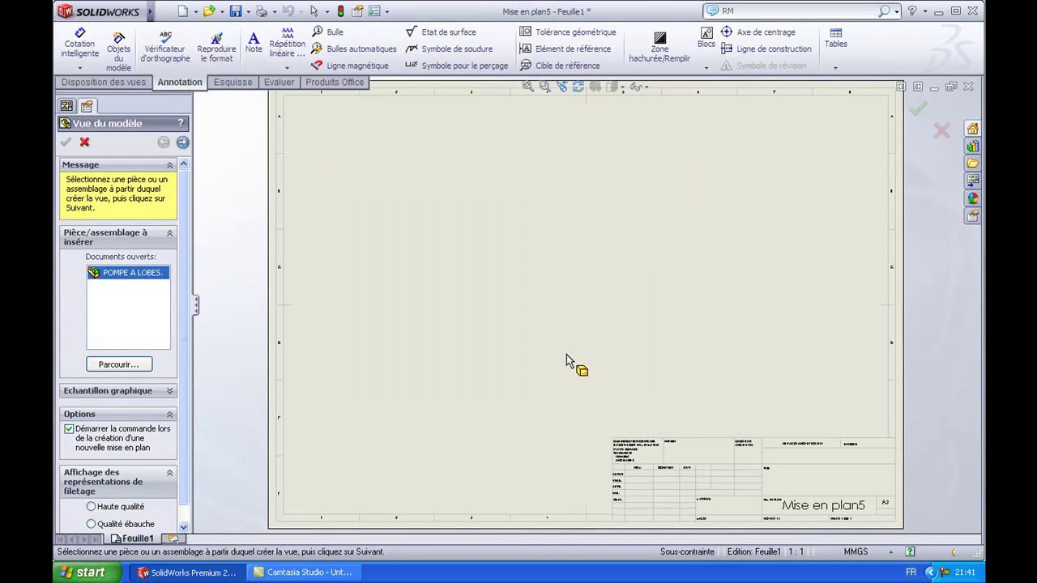
pyautogui.doubleClick(140, 274)
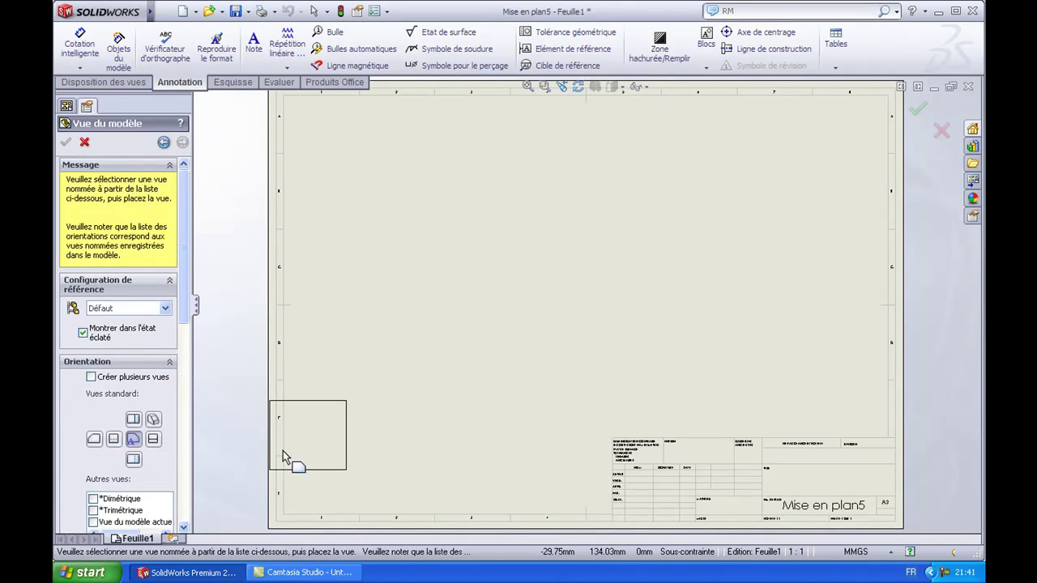
pyautogui.click(93, 523)
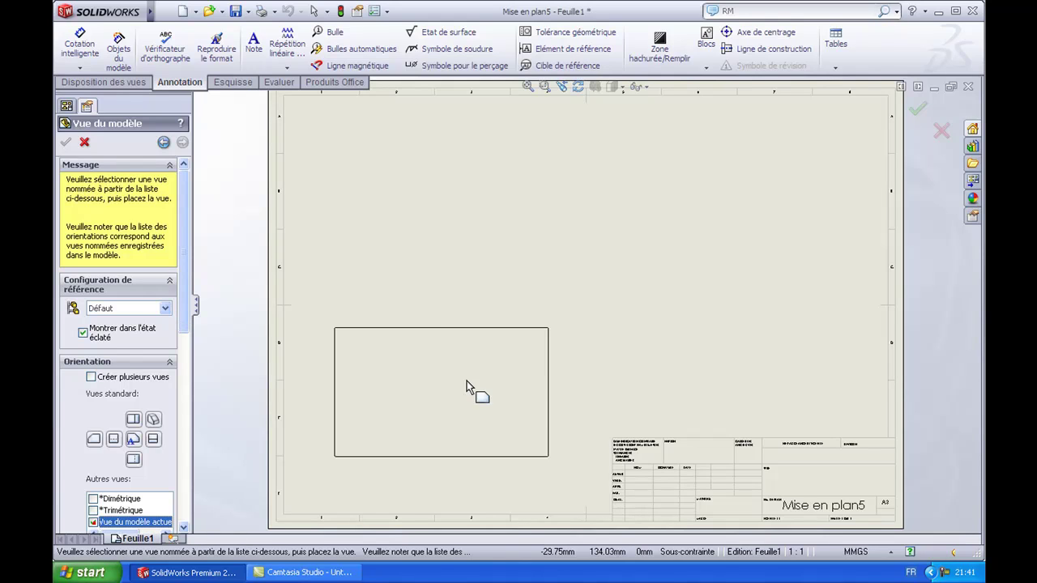
pyautogui.click(551, 255)
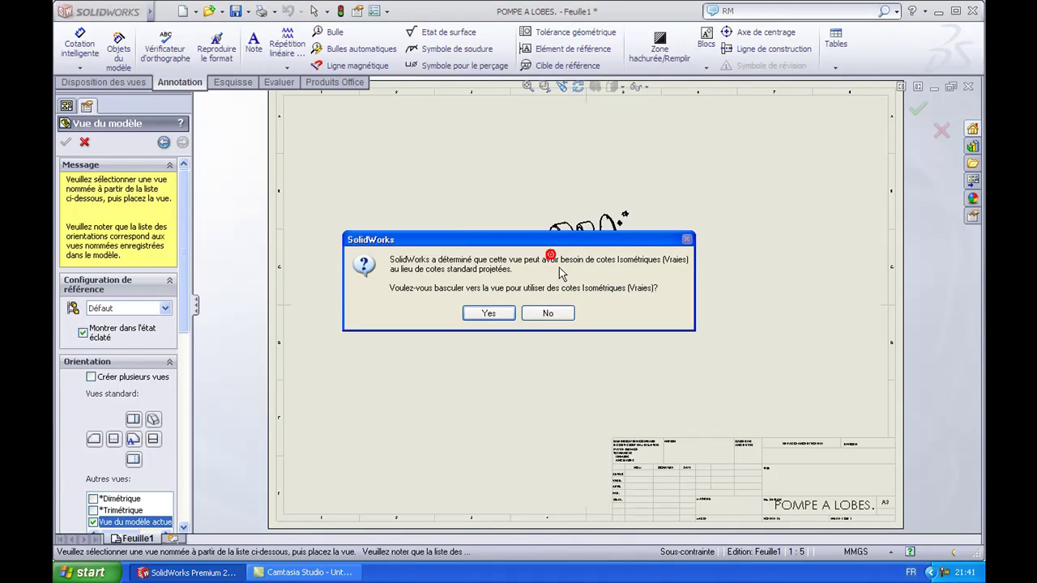
pyautogui.click(492, 313)
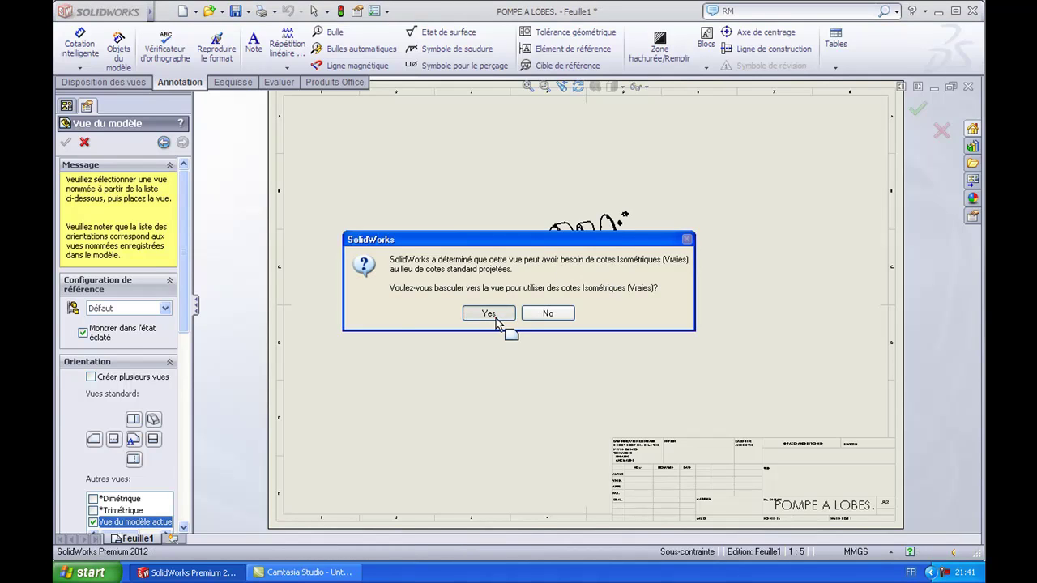
pyautogui.click(185, 244)
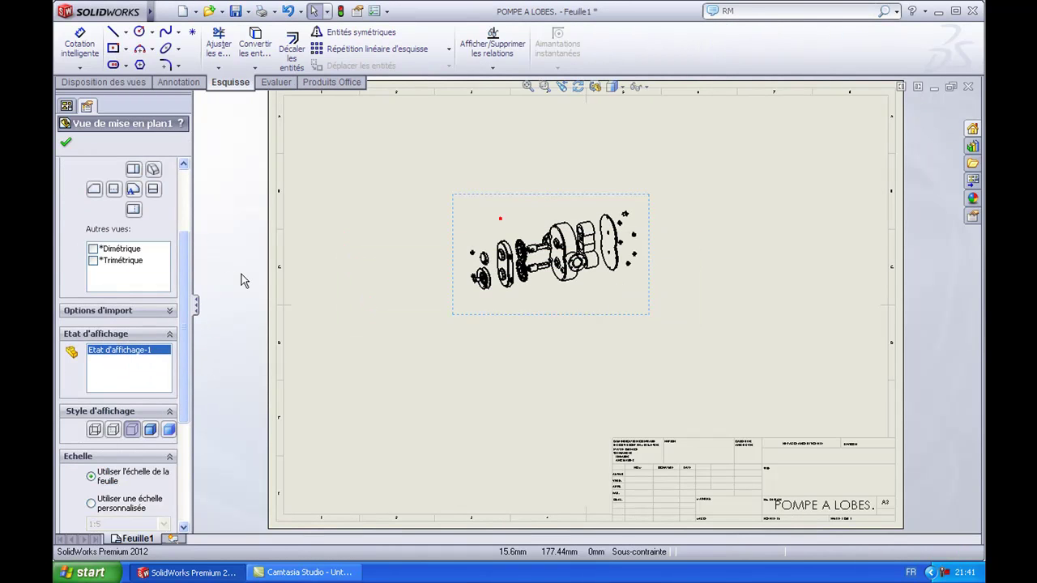
pyautogui.moveTo(186, 282); pyautogui.dragTo(170, 451)
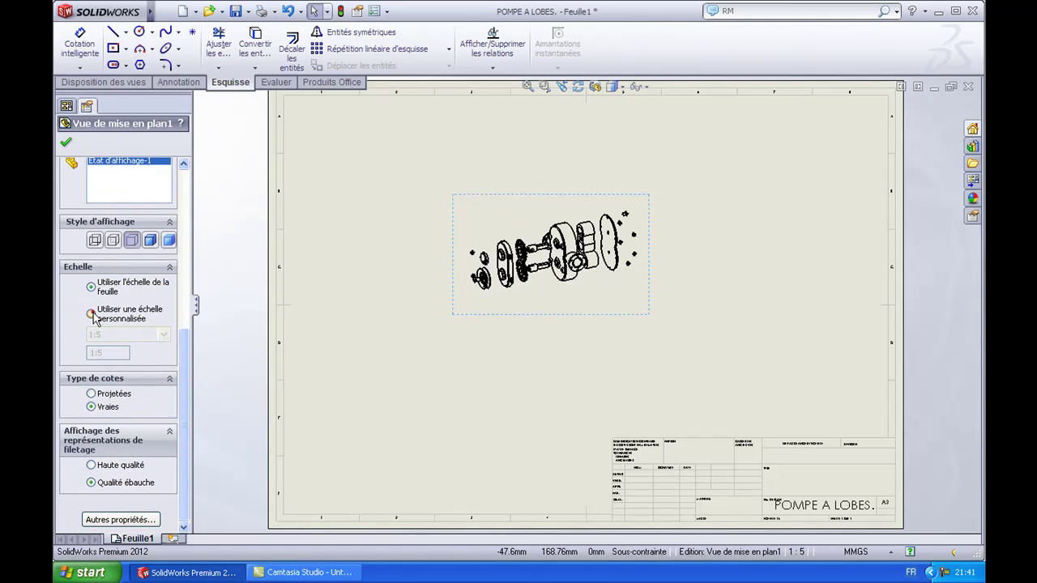
# Set the drawing view to a custom 1:1.7 scale.
pyautogui.click(91, 313)
pyautogui.click(164, 333)
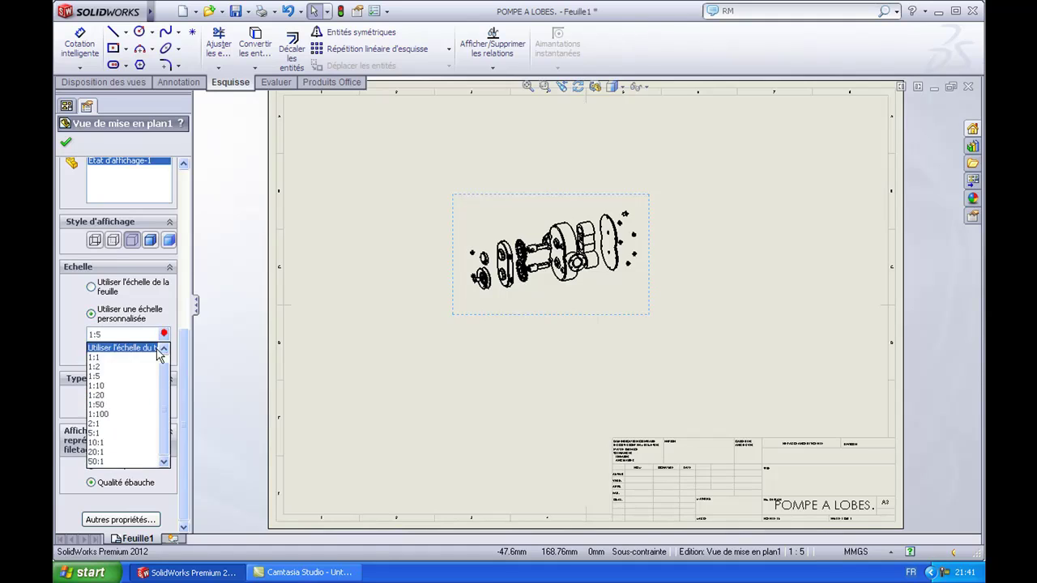
pyautogui.scroll(1, 130, 353)
pyautogui.click(119, 347)
pyautogui.write('1:1.7')
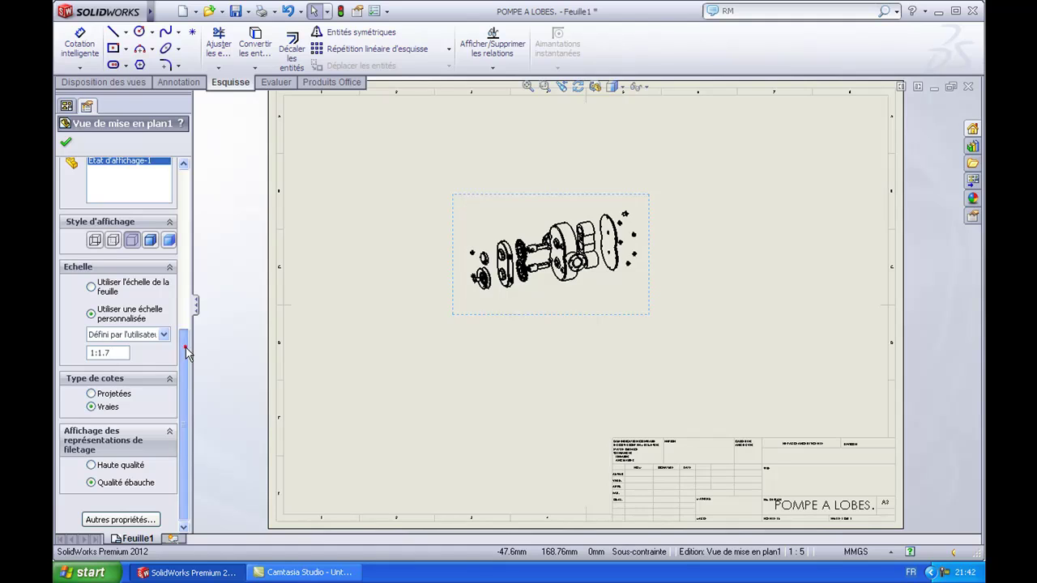
pyautogui.click(185, 347)
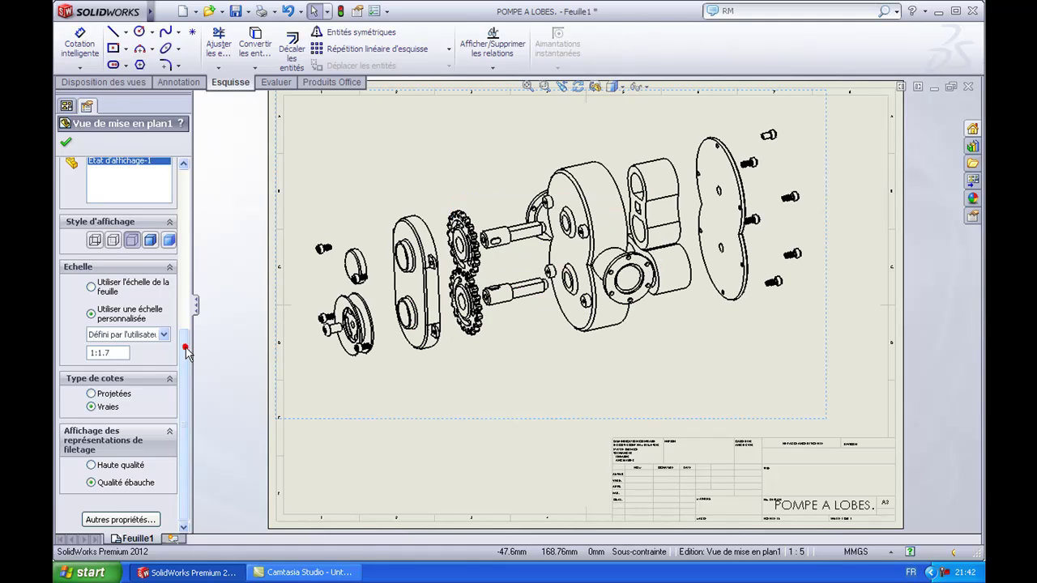
pyautogui.click(66, 143)
# Reposition the exploded view and set its display style to Shaded With Edges.
pyautogui.middleClick(743, 174)
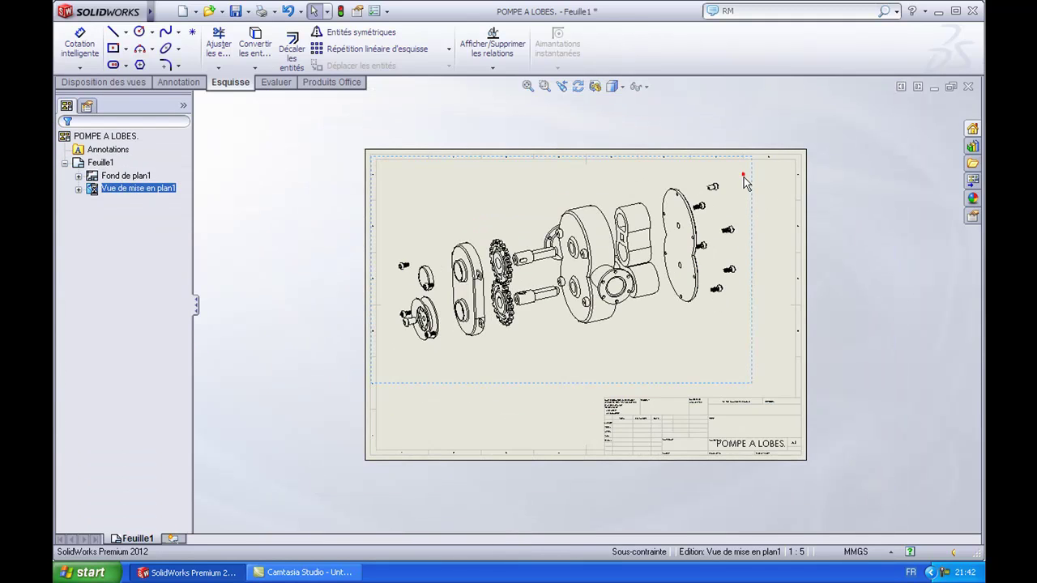
pyautogui.click(743, 176)
pyautogui.moveTo(746, 214); pyautogui.dragTo(767, 250)
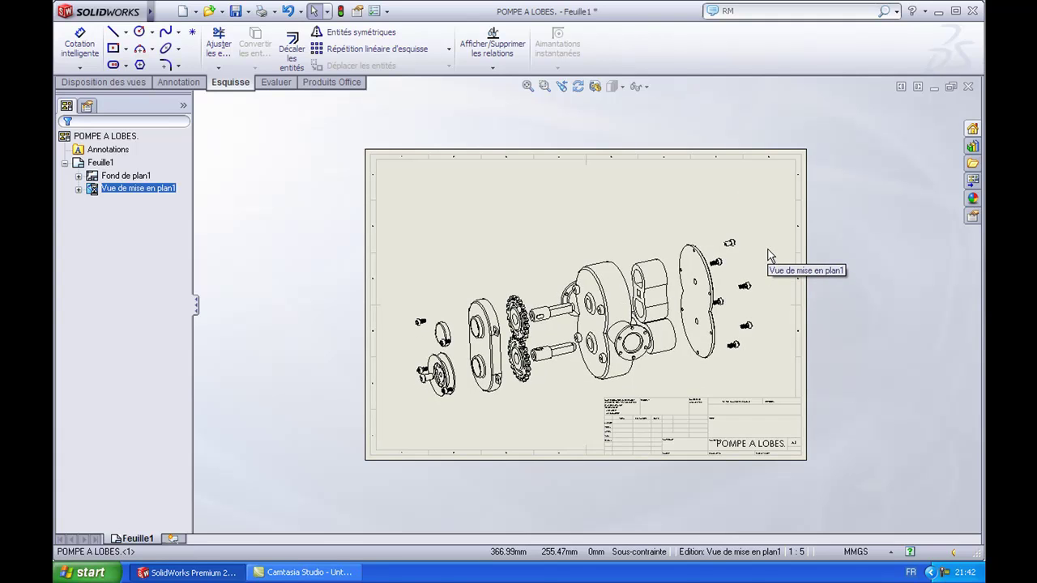
pyautogui.moveTo(770, 254); pyautogui.dragTo(771, 253)
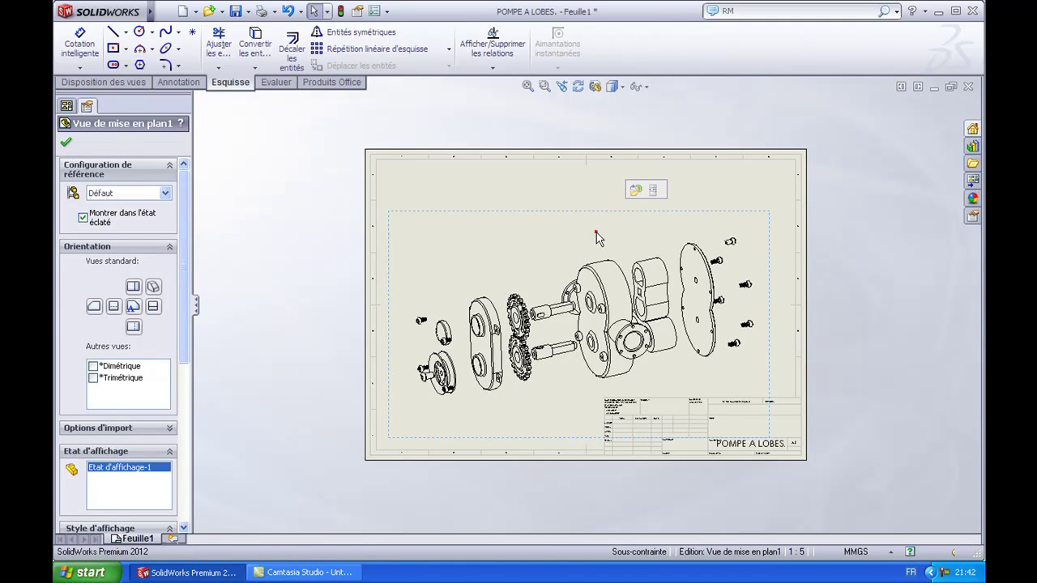
pyautogui.scroll(-5, 189, 326)
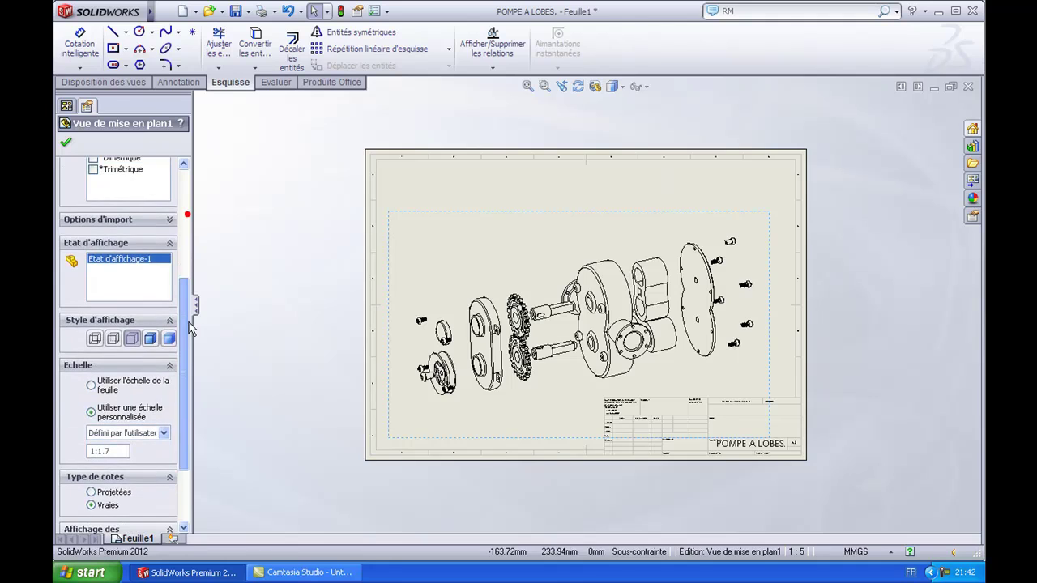
pyautogui.click(149, 337)
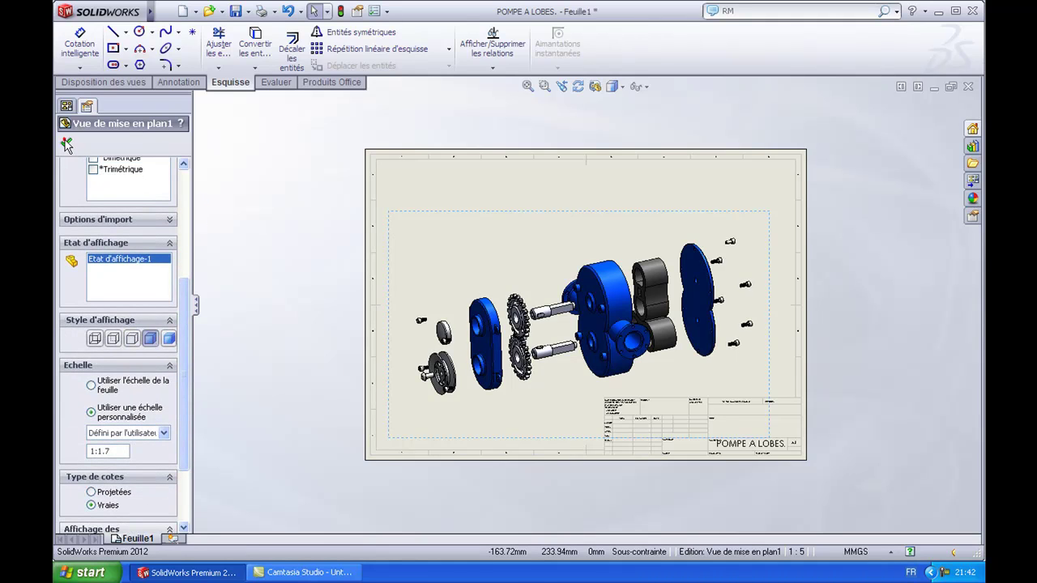
pyautogui.click(65, 143)
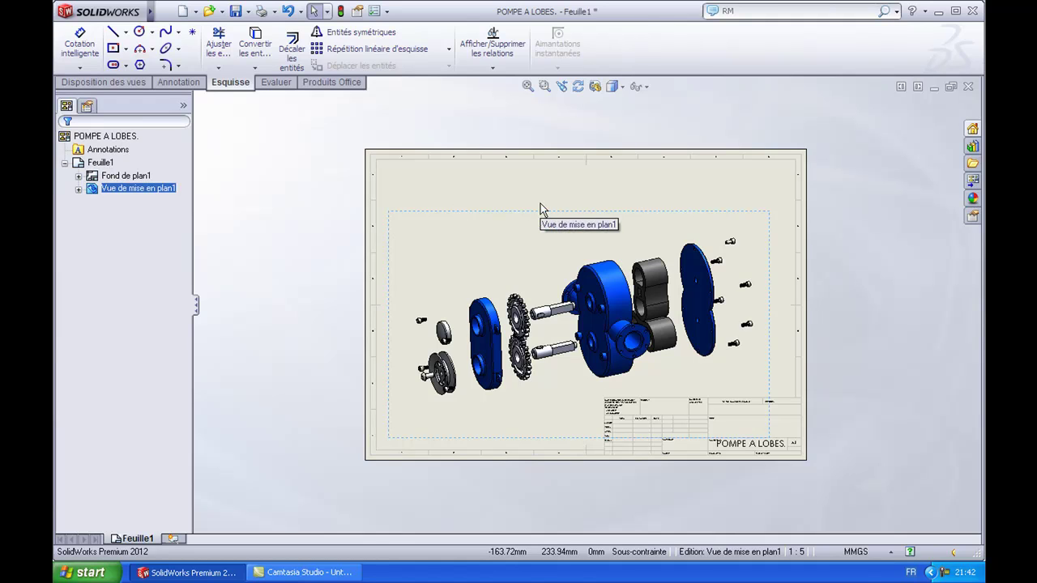
pyautogui.click(176, 85)
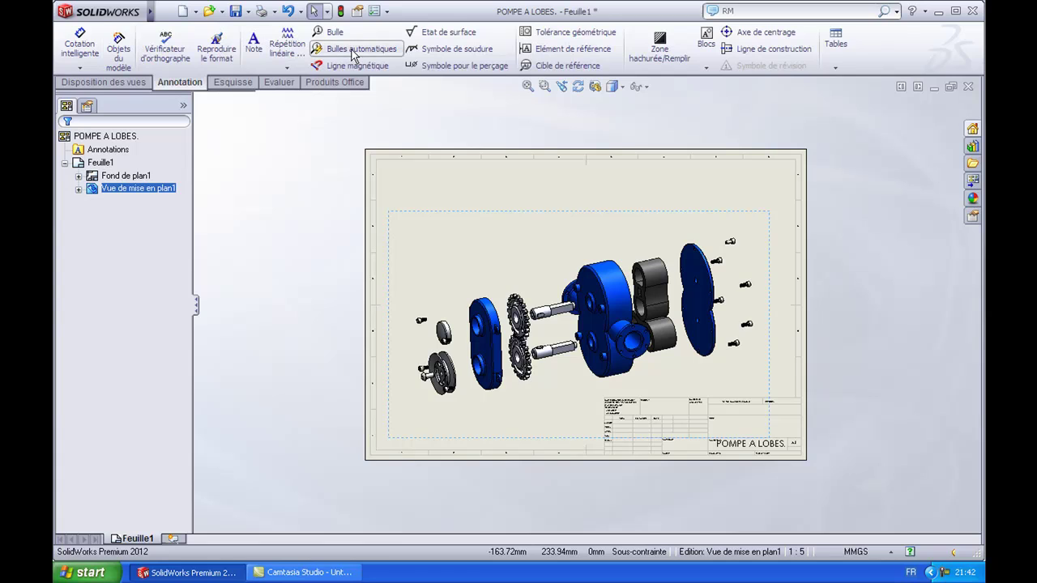
# Auto-balloon the parts of the exploded pump view.
pyautogui.click(360, 52)
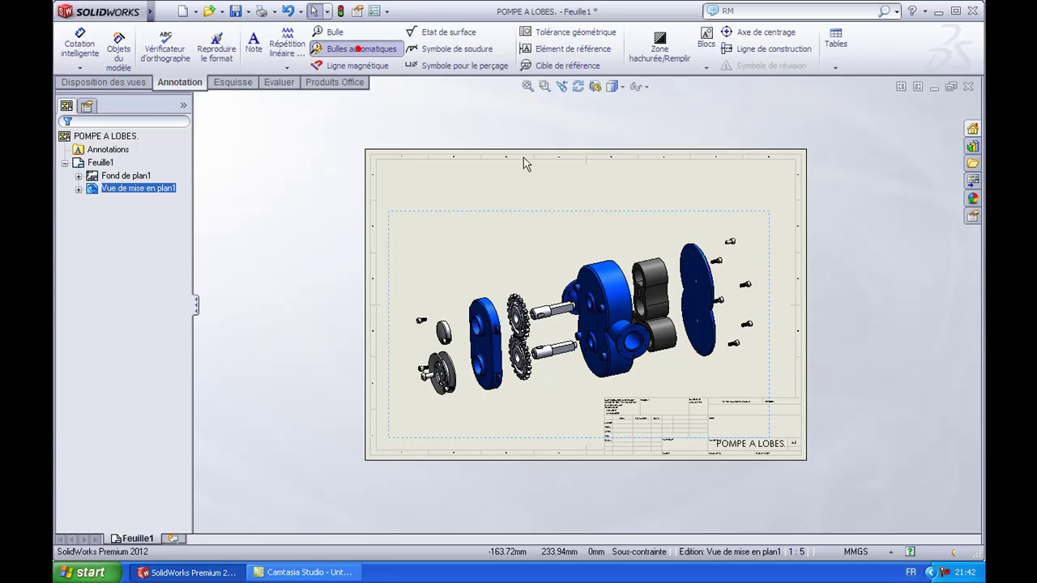
pyautogui.click(560, 245)
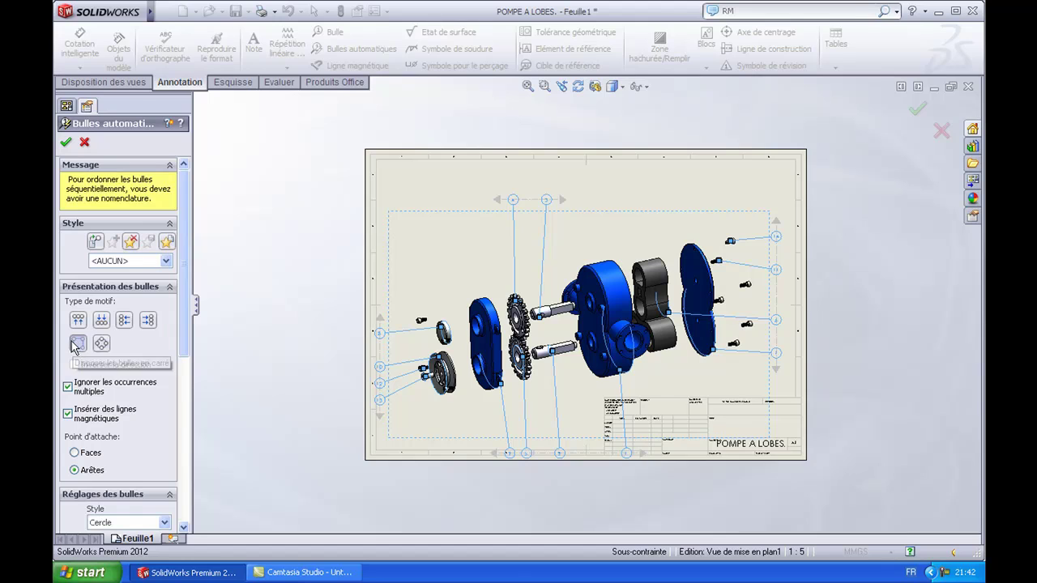
pyautogui.click(66, 144)
# Drag balloons 13, 1, 7, 11 and others closer to their parts.
pyautogui.moveTo(513, 199); pyautogui.dragTo(512, 249)
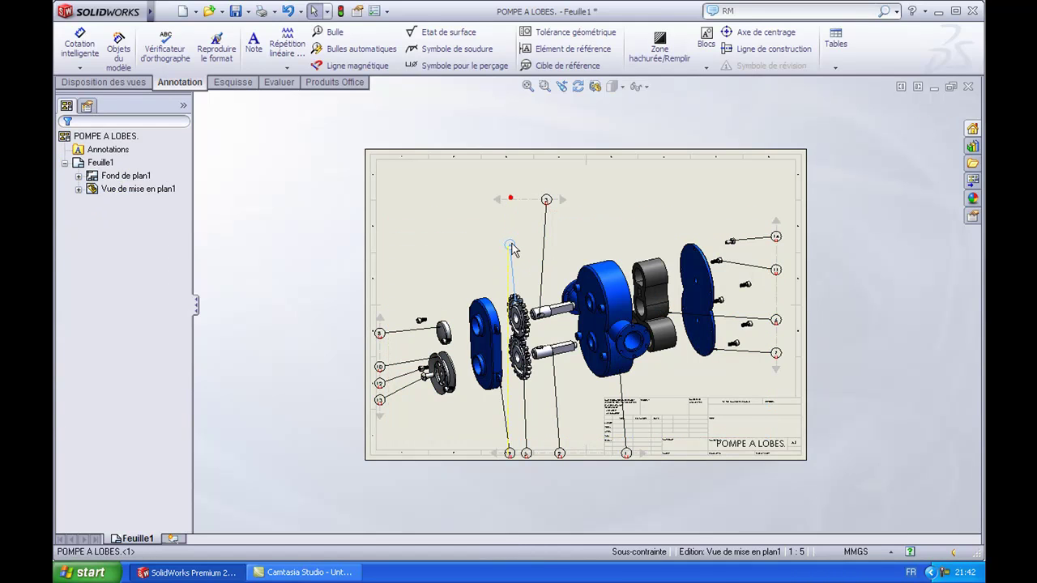
pyautogui.moveTo(559, 454); pyautogui.dragTo(562, 417)
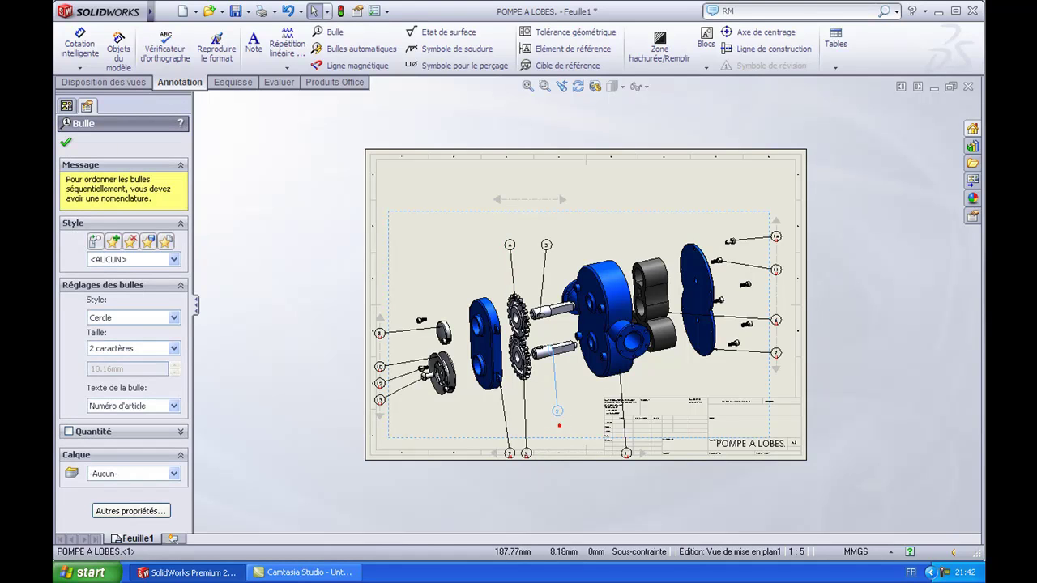
pyautogui.moveTo(527, 453)
pyautogui.mouseDown()
pyautogui.moveTo(532, 422)
pyautogui.moveTo(501, 428)
pyautogui.mouseUp()
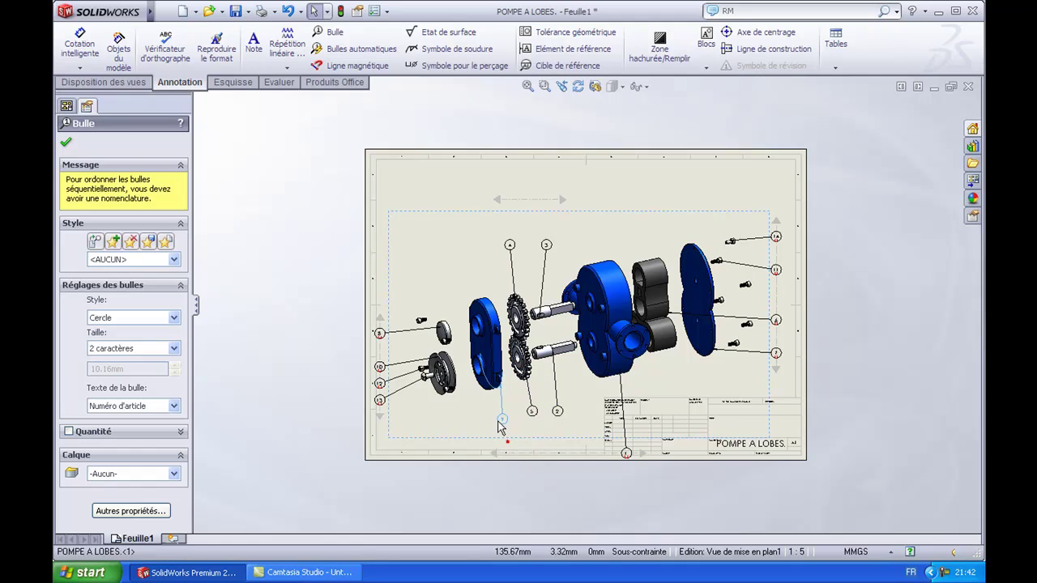
pyautogui.moveTo(380, 400)
pyautogui.mouseDown()
pyautogui.moveTo(403, 410)
pyautogui.moveTo(392, 335)
pyautogui.mouseUp()
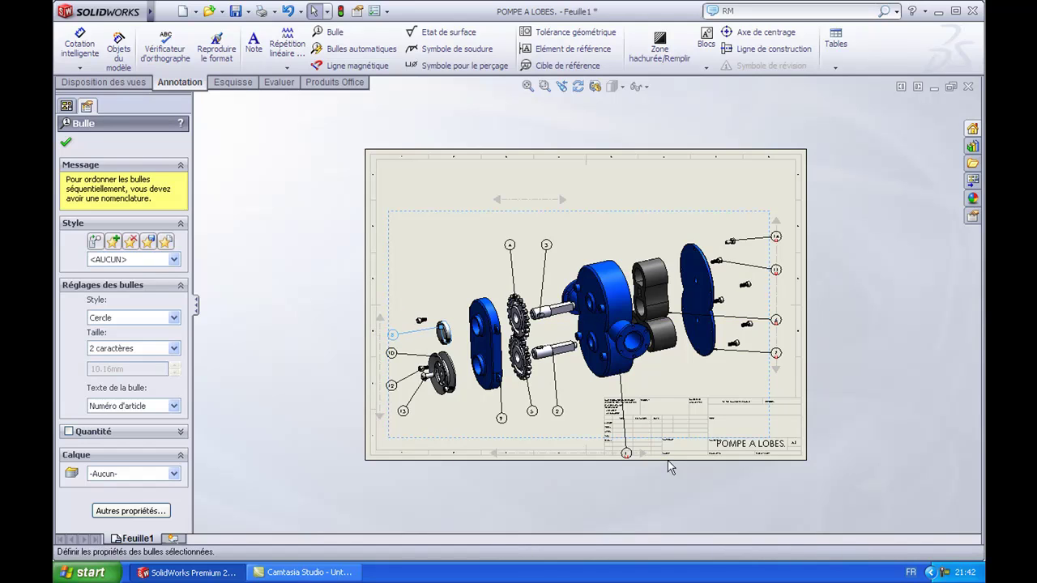
pyautogui.moveTo(625, 453); pyautogui.dragTo(584, 395)
pyautogui.moveTo(776, 354); pyautogui.dragTo(747, 373)
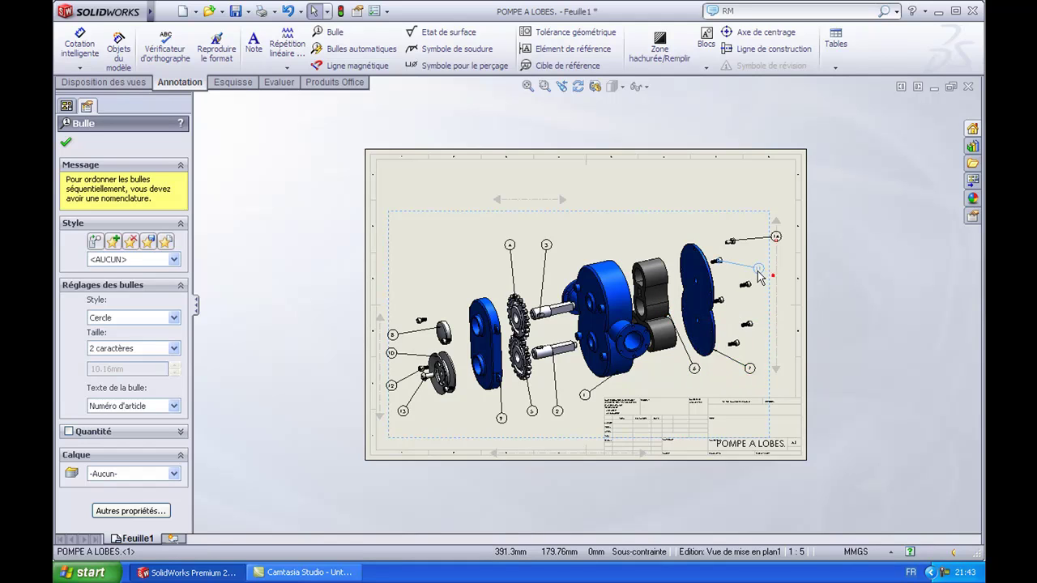
pyautogui.moveTo(775, 270)
pyautogui.mouseDown()
pyautogui.moveTo(757, 268)
pyautogui.moveTo(770, 244)
pyautogui.mouseUp()
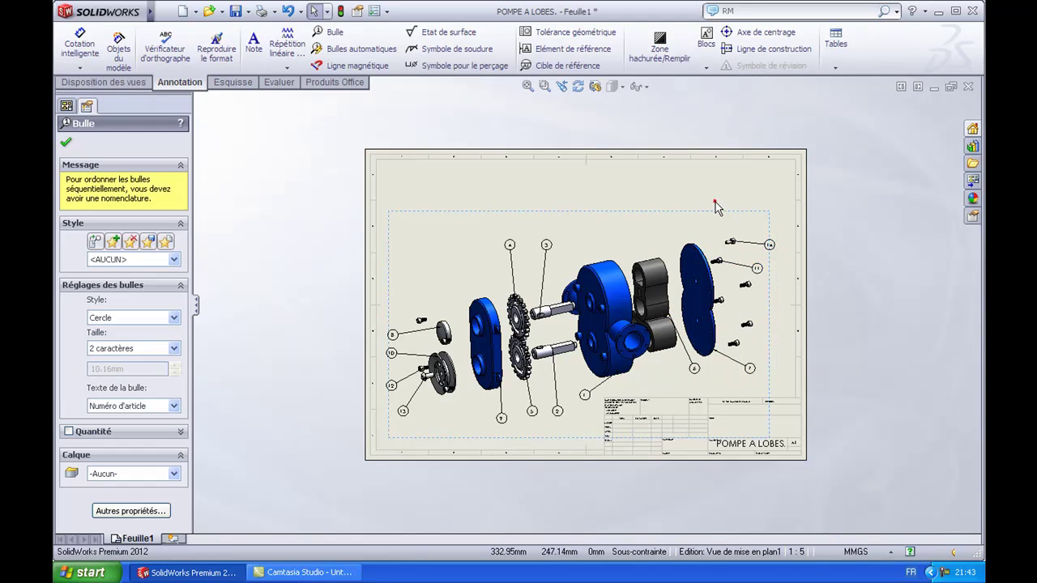
pyautogui.press('Escape')
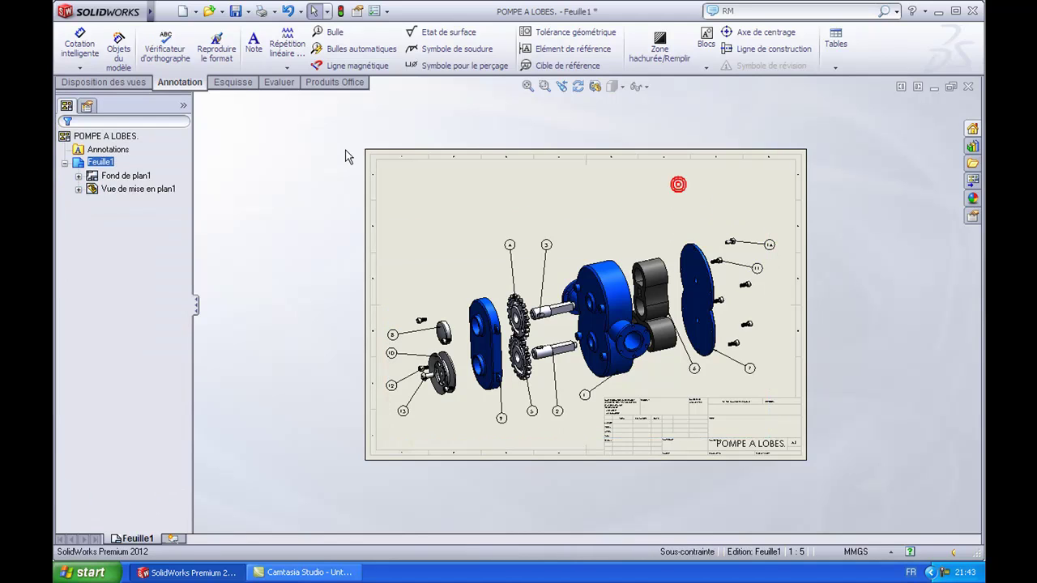
# Insert a bill of materials for the exploded view, snapped to the sheet's top-left corner.
pyautogui.click(836, 65)
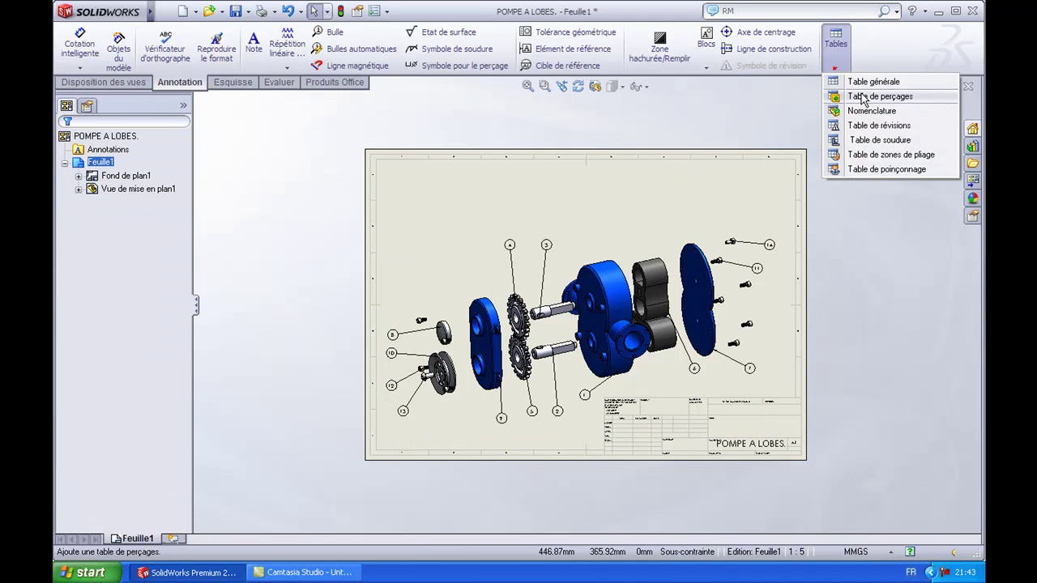
pyautogui.click(864, 111)
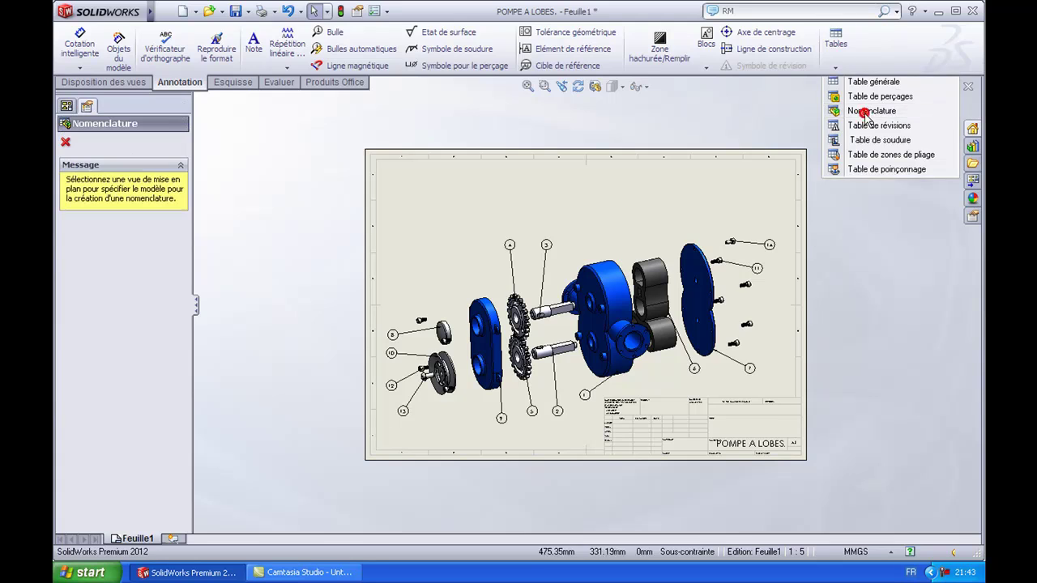
pyautogui.click(589, 243)
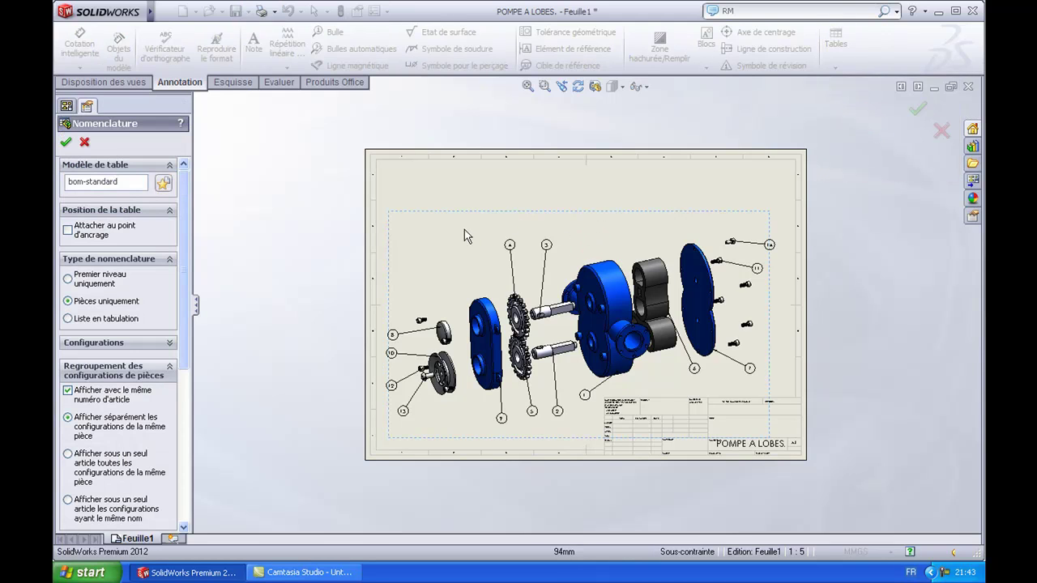
pyautogui.click(66, 144)
pyautogui.click(387, 214)
pyautogui.scroll(-5, 387, 214)
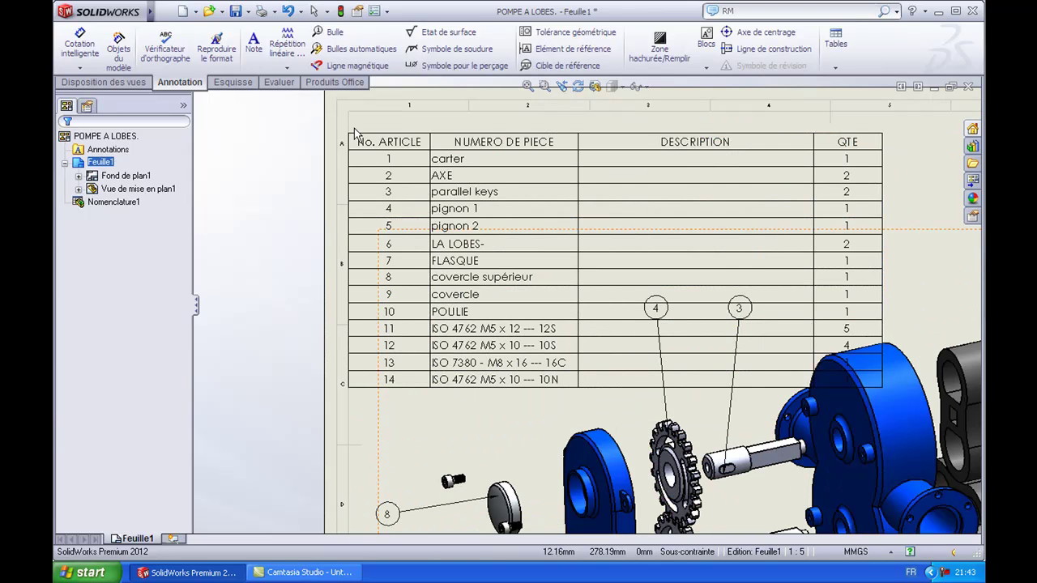
pyautogui.moveTo(354, 128); pyautogui.dragTo(354, 122)
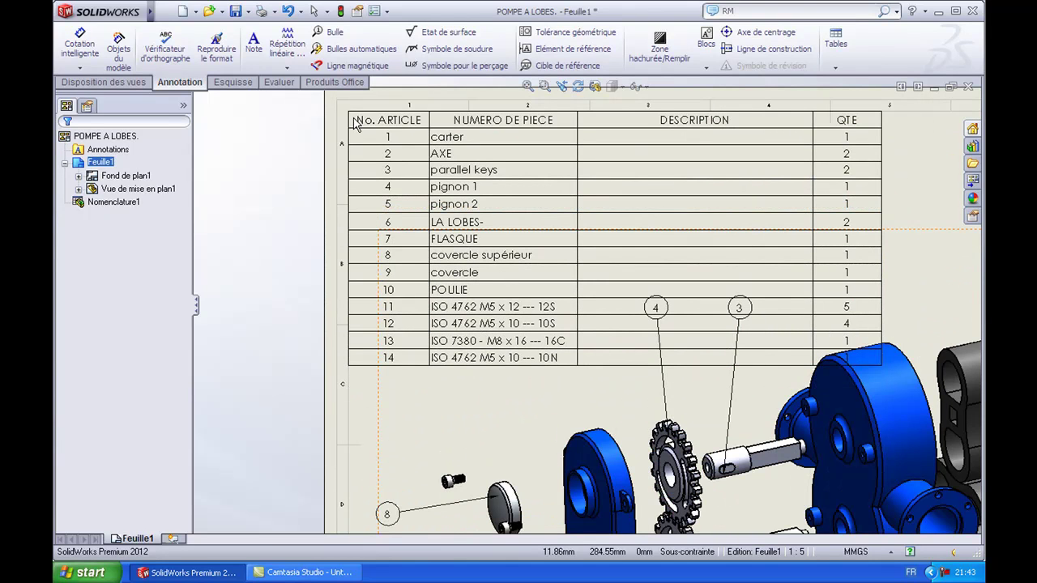
# Delete the empty DESCRIPTION column from the parts list and select balloon 4.
pyautogui.click(763, 122)
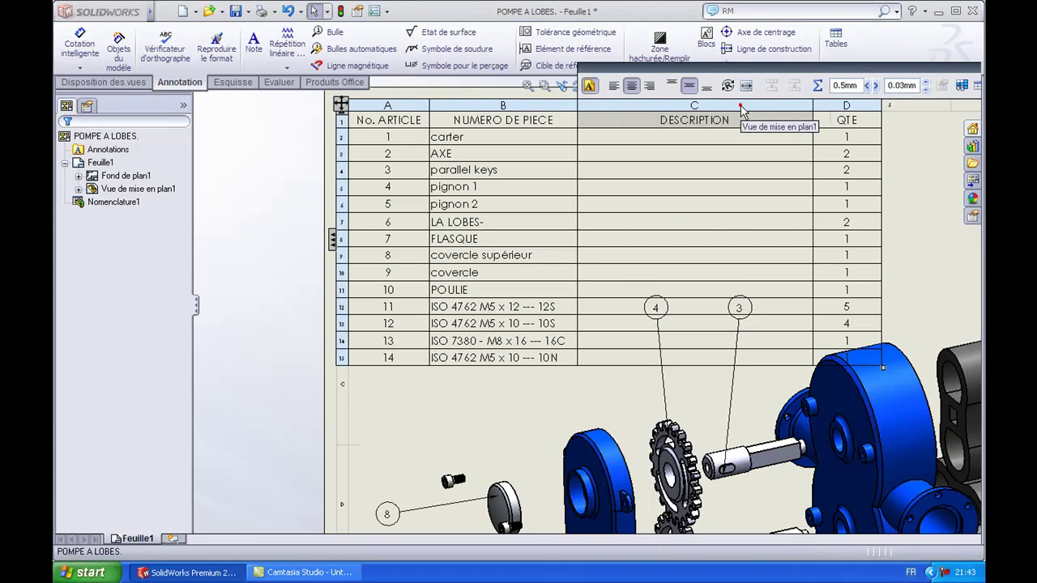
pyautogui.click(740, 106)
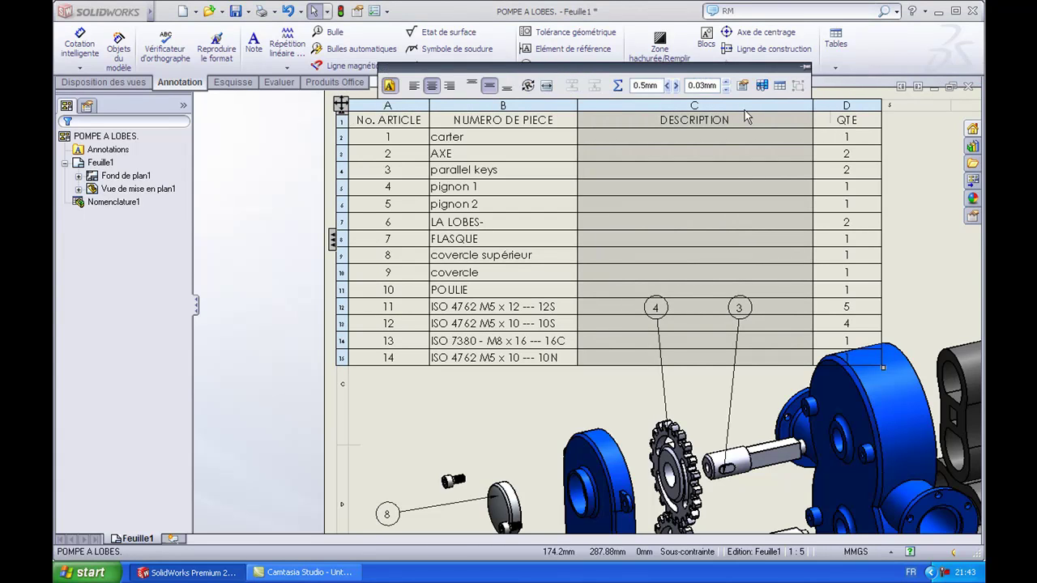
pyautogui.press('Delete')
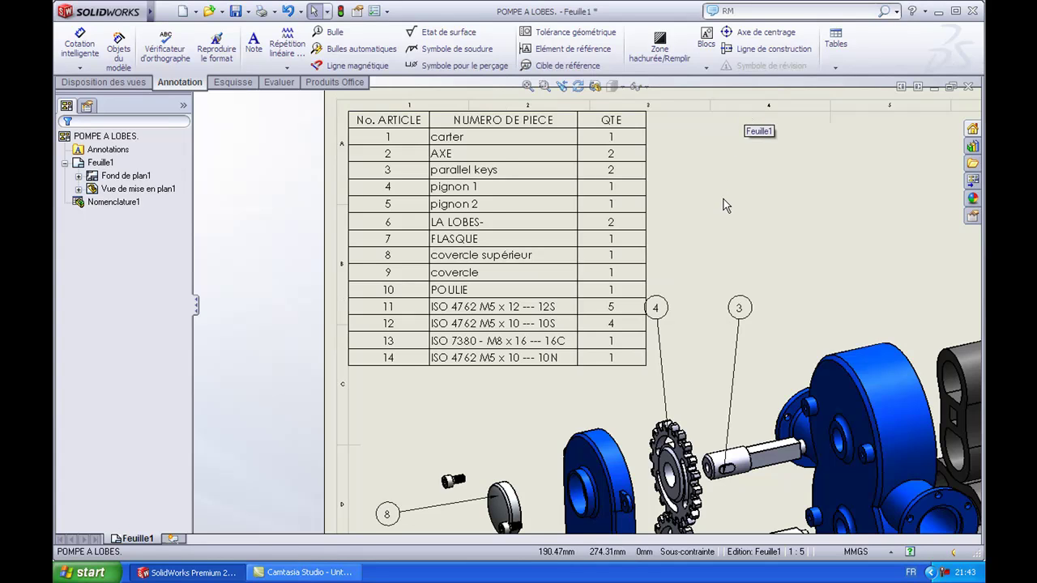
pyautogui.scroll(5, 637, 330)
pyautogui.scroll(-3, 637, 330)
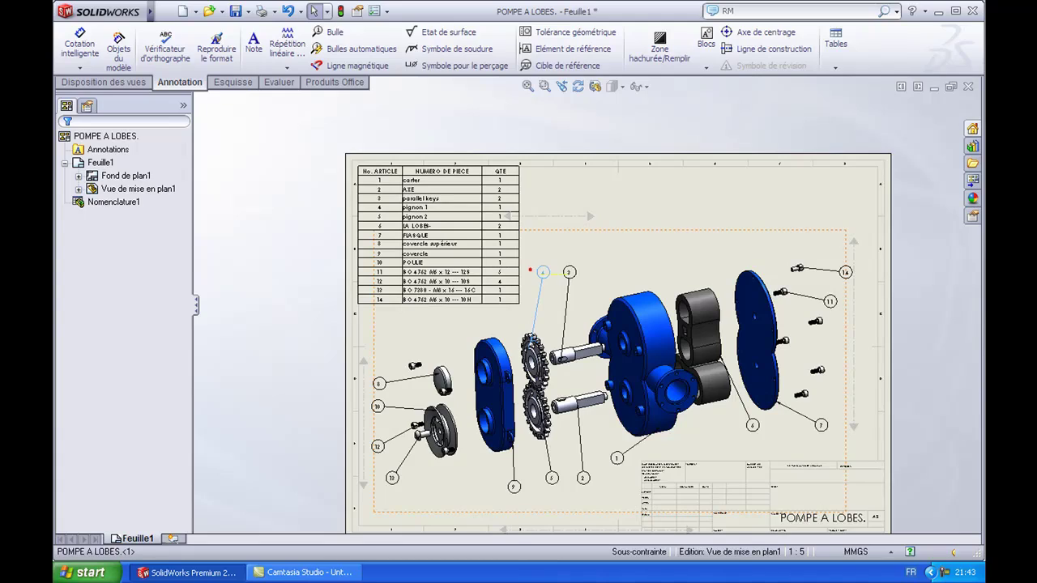
pyautogui.click(531, 270)
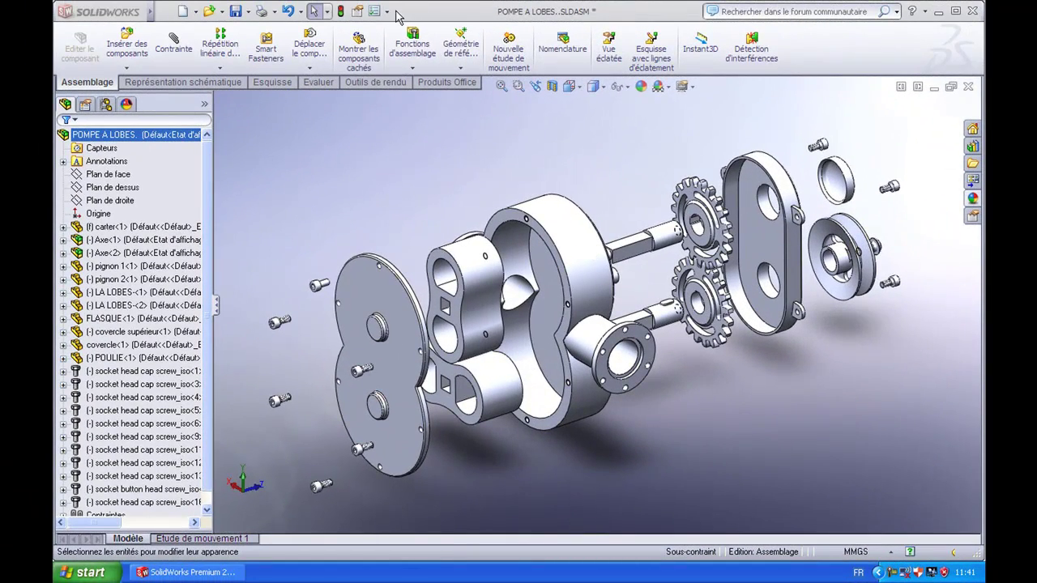
# Enable the PhotoView 360 add-in.
pyautogui.click(386, 10)
pyautogui.click(401, 58)
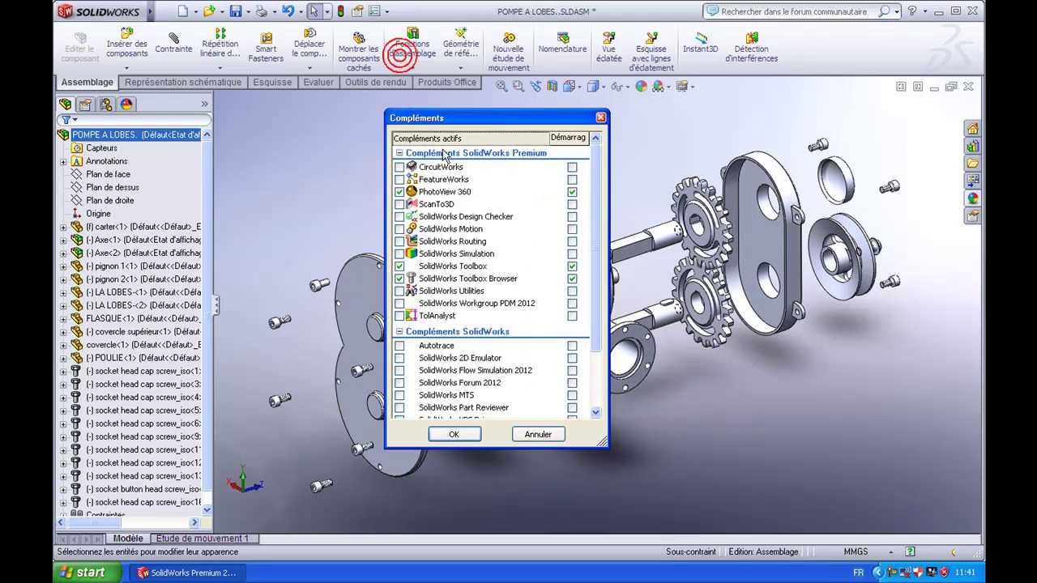
pyautogui.click(399, 192)
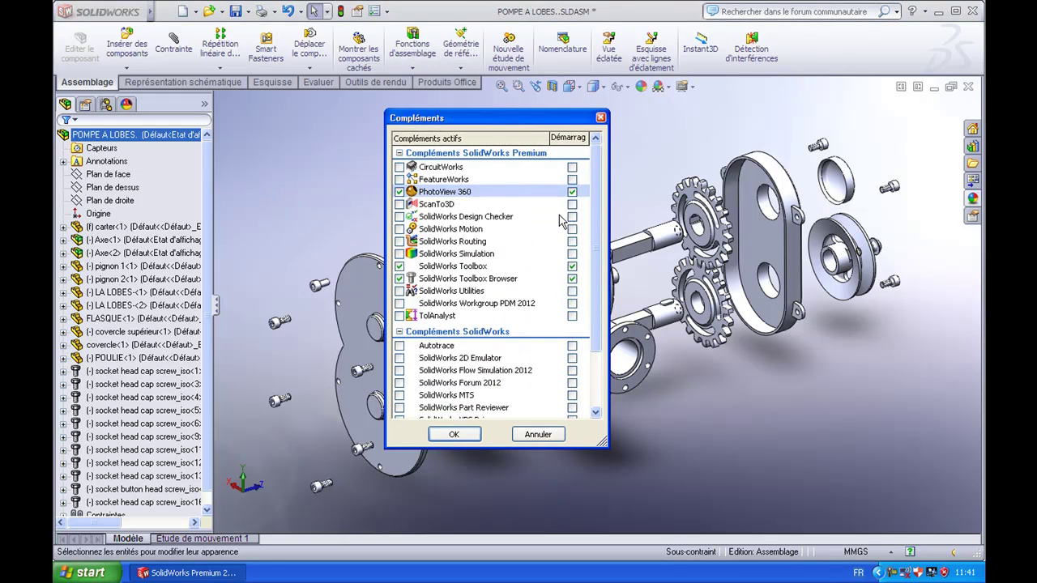
pyautogui.click(464, 441)
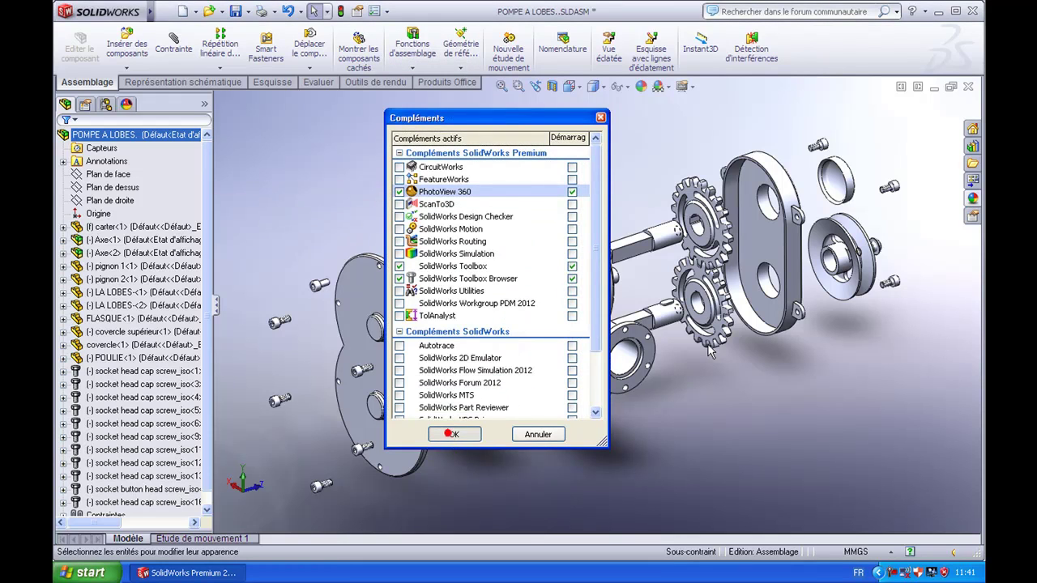
# Apply the glossy blue car paint (bleu brillant) to the pump housing.
pyautogui.click(972, 197)
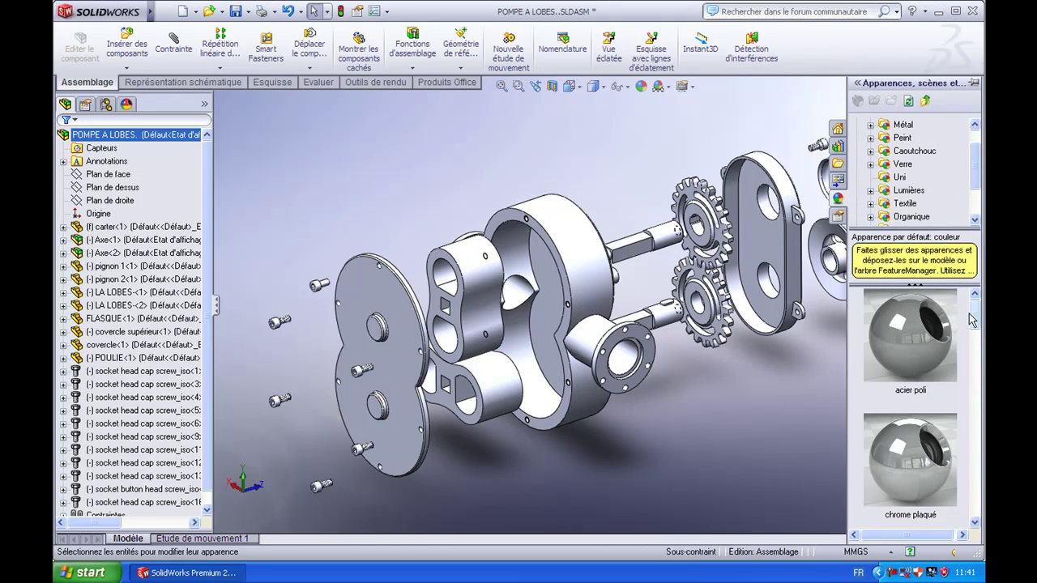
pyautogui.click(869, 139)
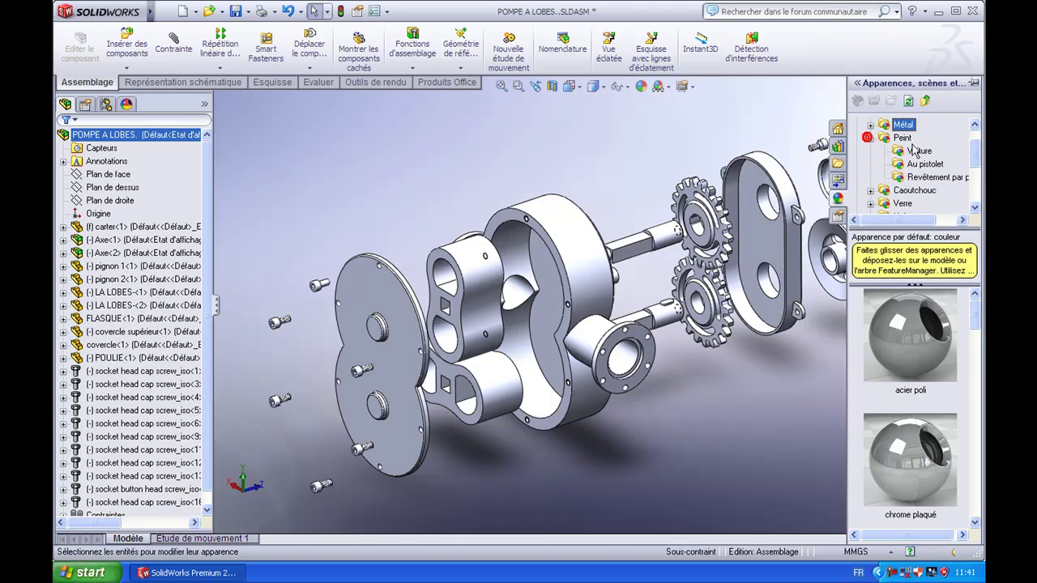
pyautogui.click(914, 152)
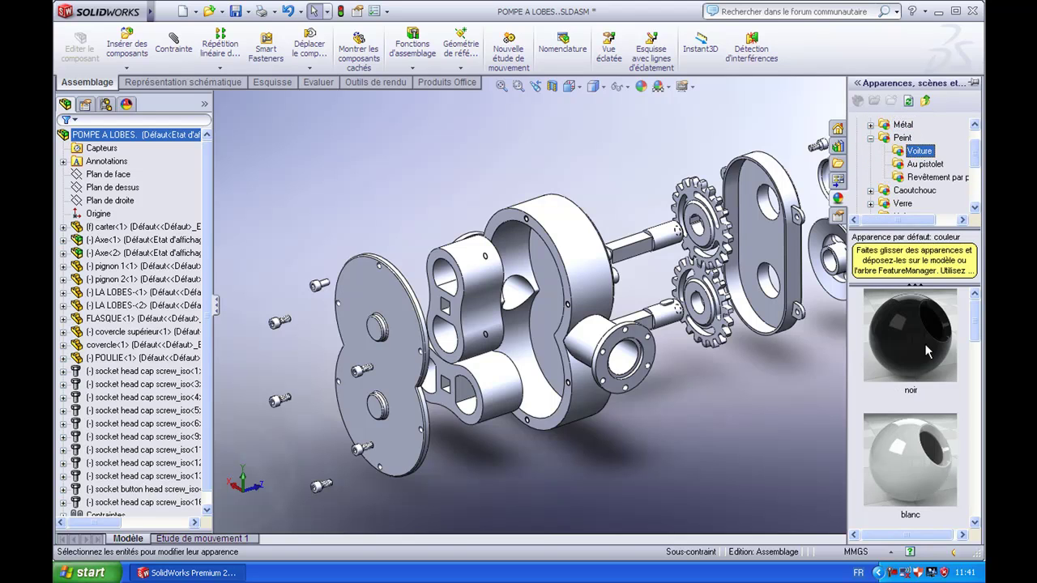
pyautogui.scroll(-2, 928, 351)
pyautogui.scroll(-1, 928, 351)
pyautogui.scroll(-2, 930, 349)
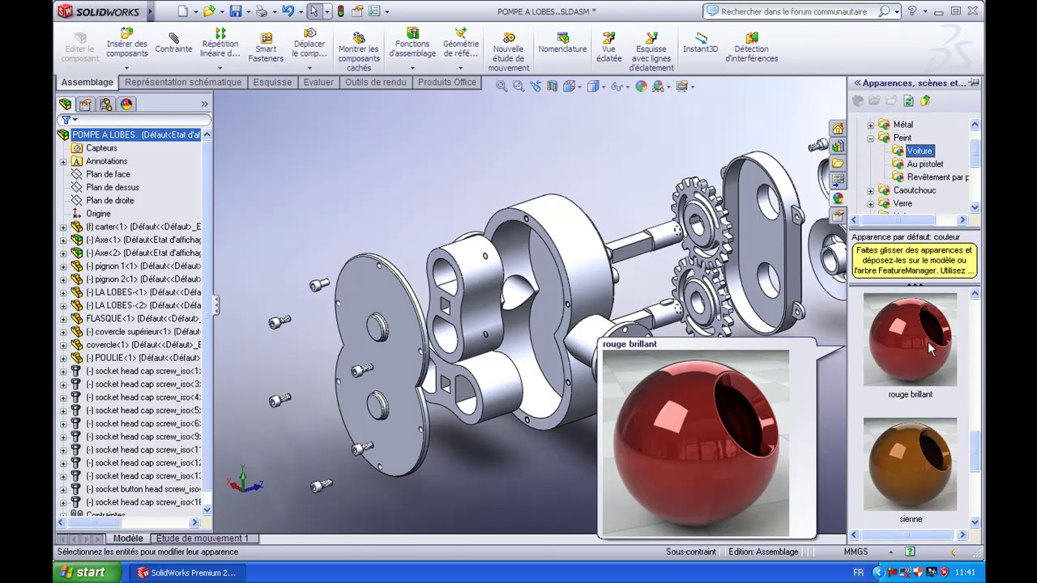
pyautogui.scroll(-1, 929, 350)
pyautogui.scroll(2, 928, 351)
pyautogui.scroll(2, 924, 357)
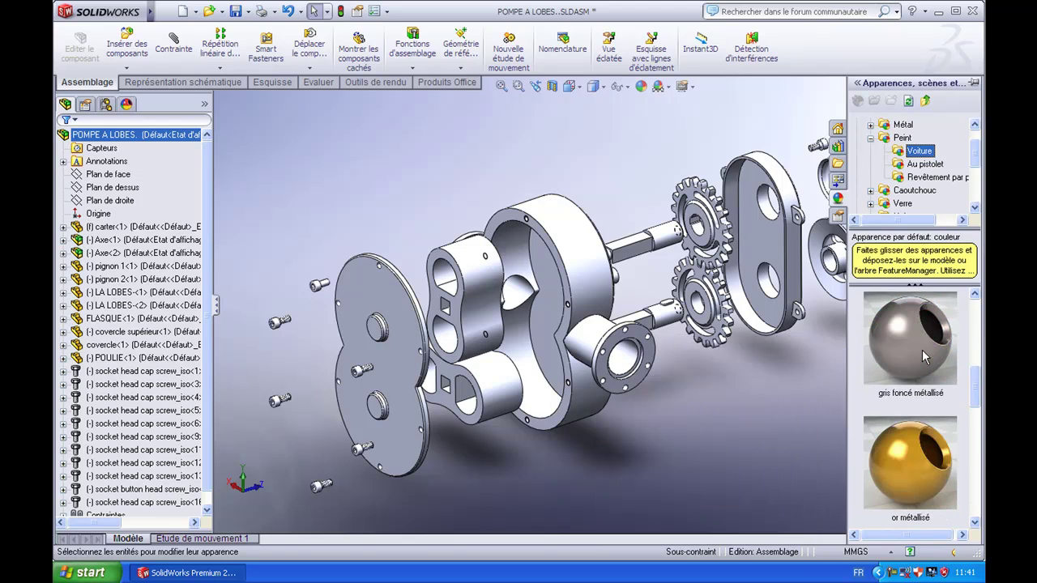
pyautogui.scroll(-1, 924, 358)
pyautogui.scroll(-1, 920, 401)
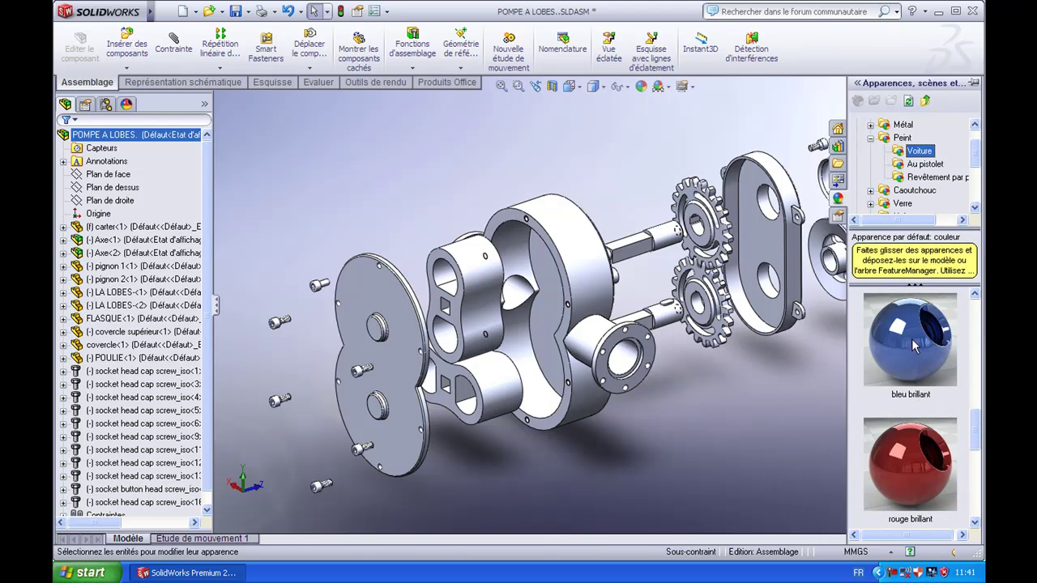
pyautogui.moveTo(914, 346); pyautogui.dragTo(583, 251)
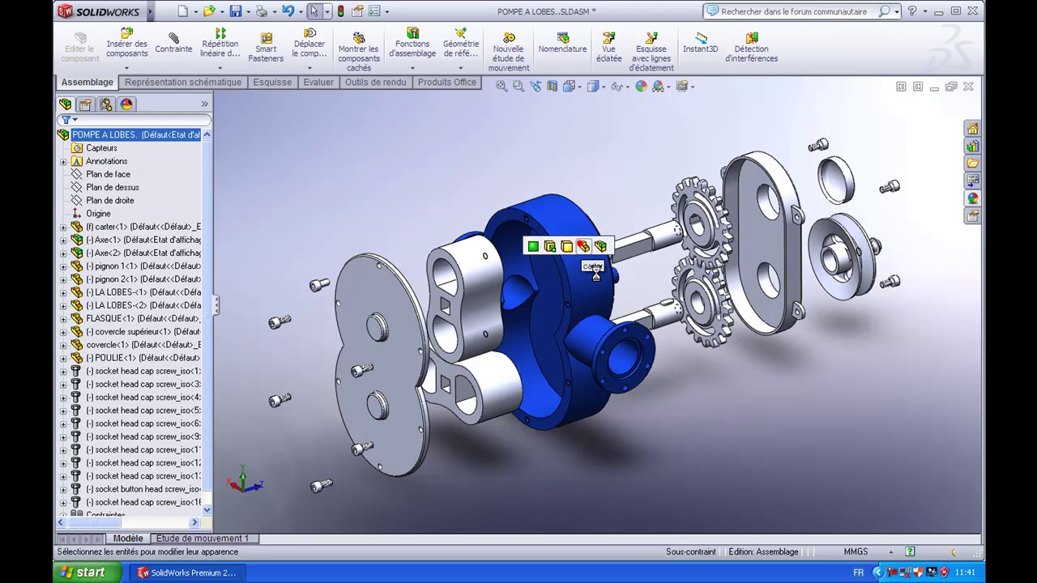
# Extend the carter's glossy blue to FLASQUE, coverclé and coverclé supérieur at component level.
pyautogui.click(581, 246)
pyautogui.rightClick(575, 260)
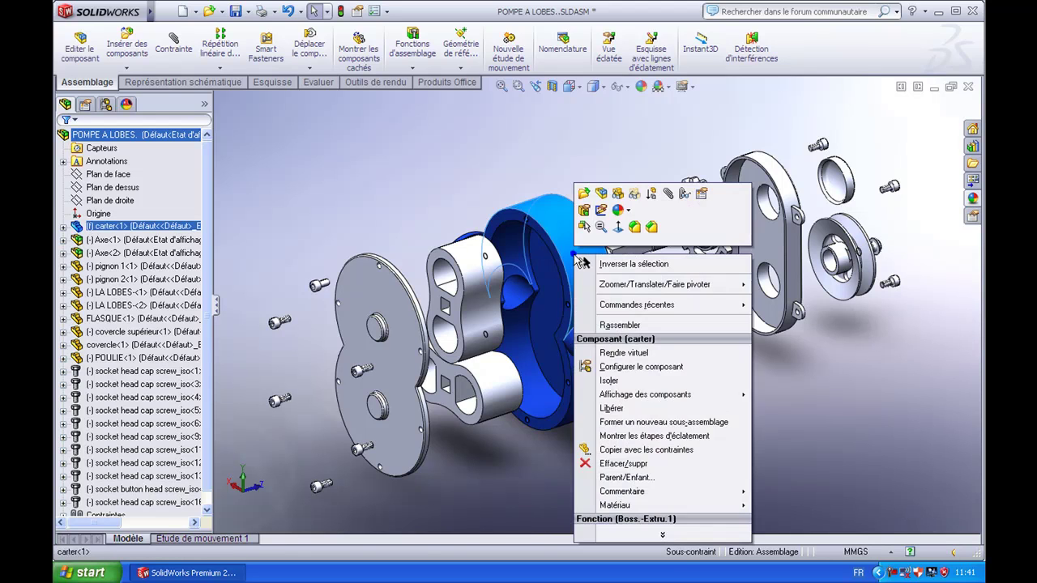
pyautogui.click(629, 212)
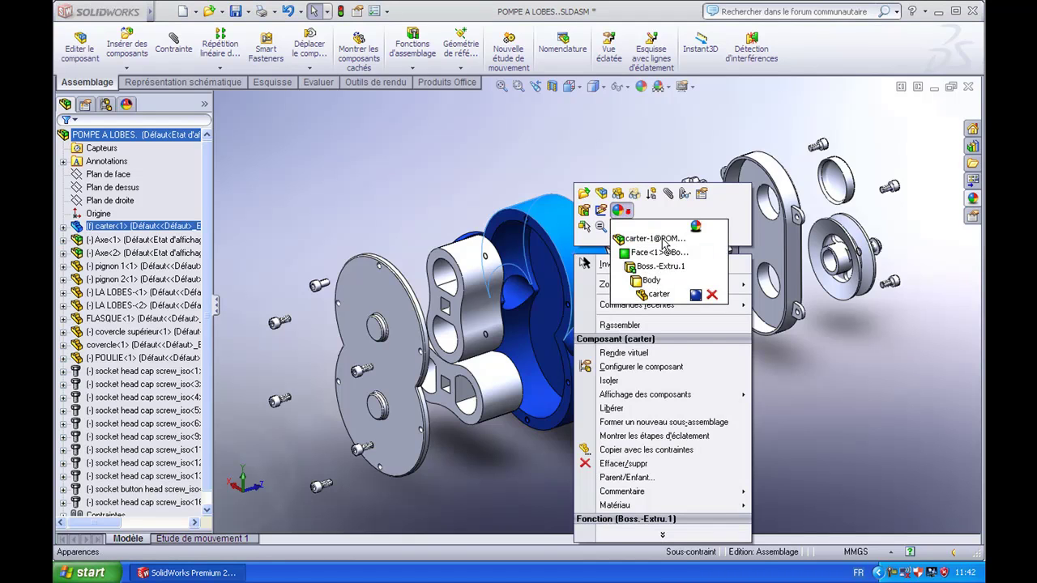
pyautogui.click(653, 293)
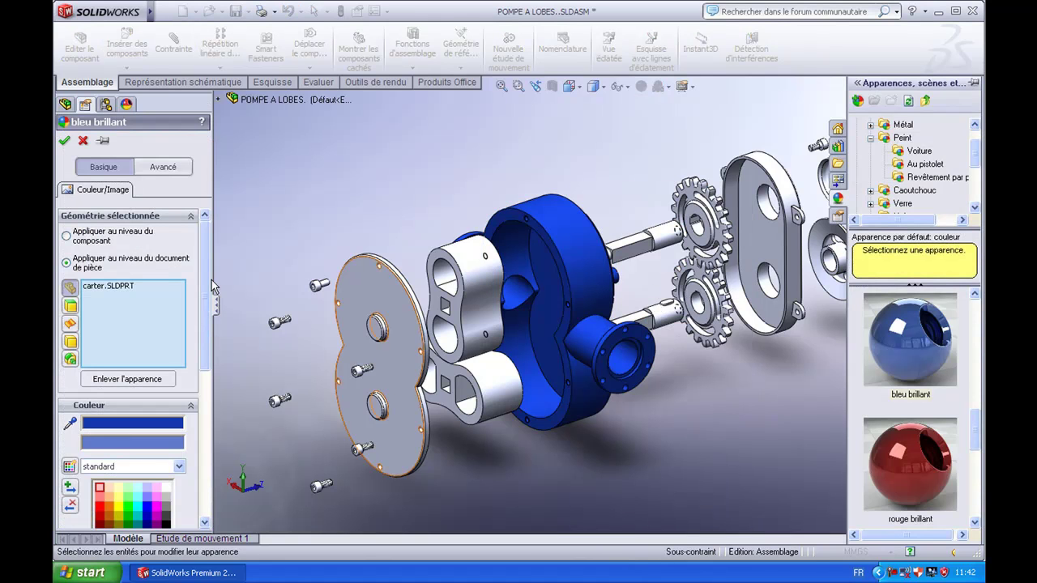
pyautogui.click(65, 235)
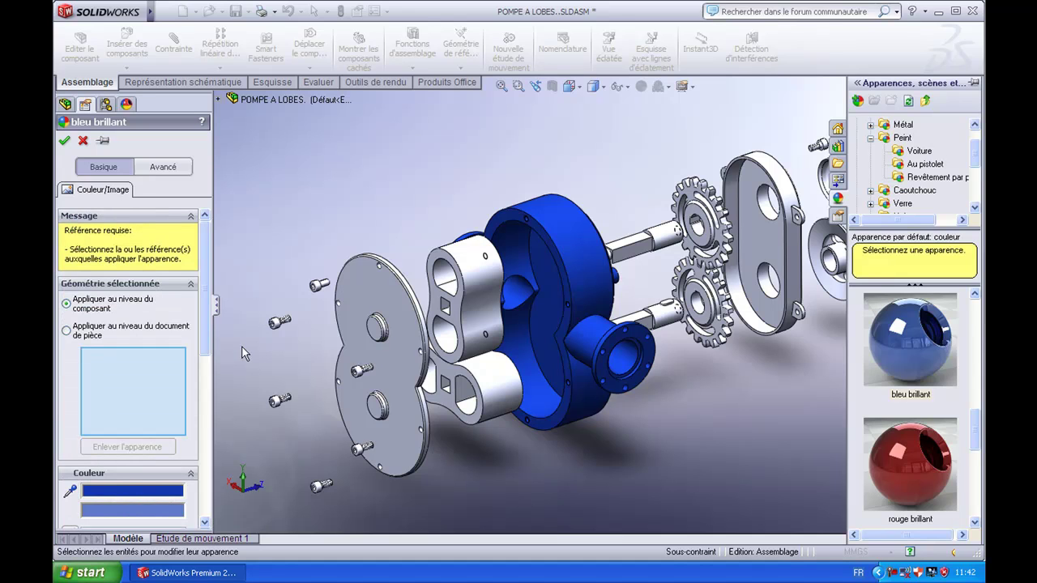
pyautogui.click(387, 305)
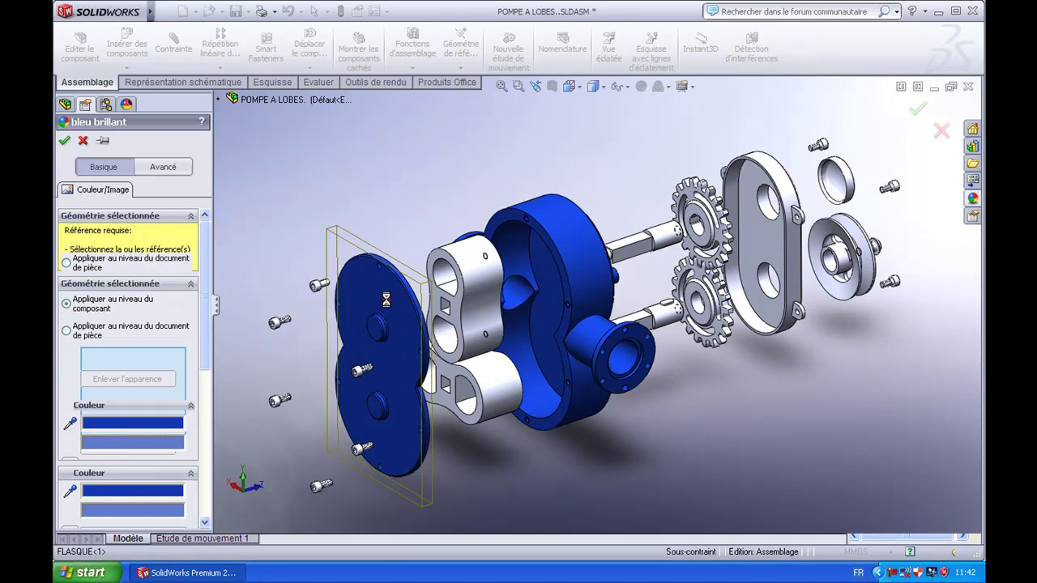
pyautogui.click(782, 188)
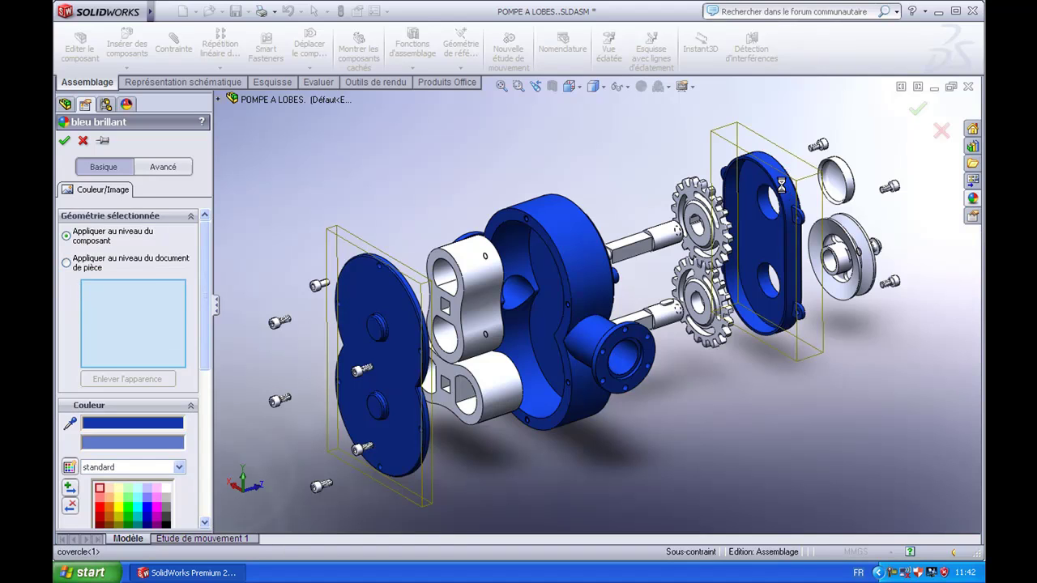
pyautogui.click(843, 176)
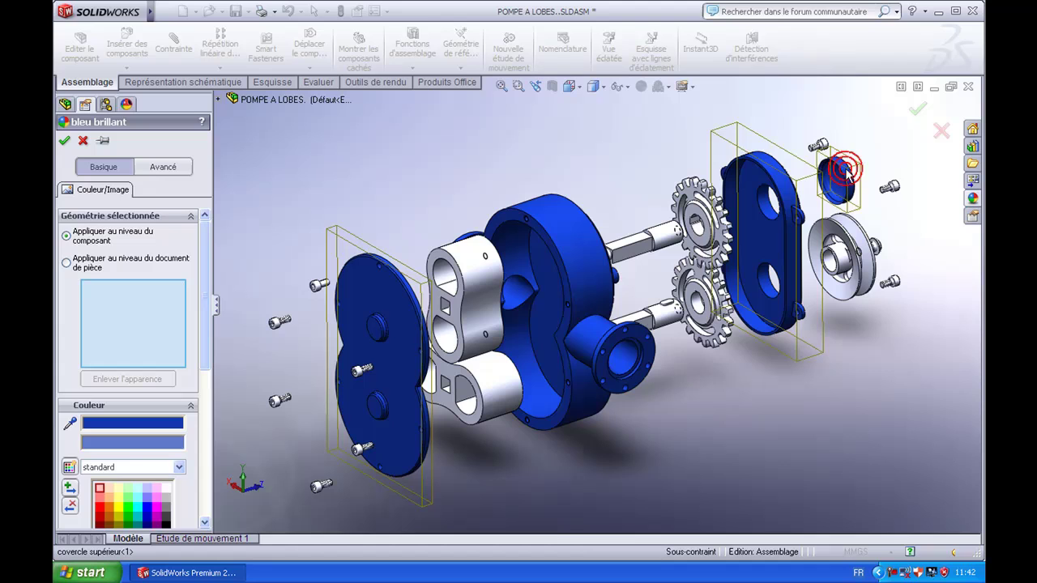
pyautogui.click(65, 142)
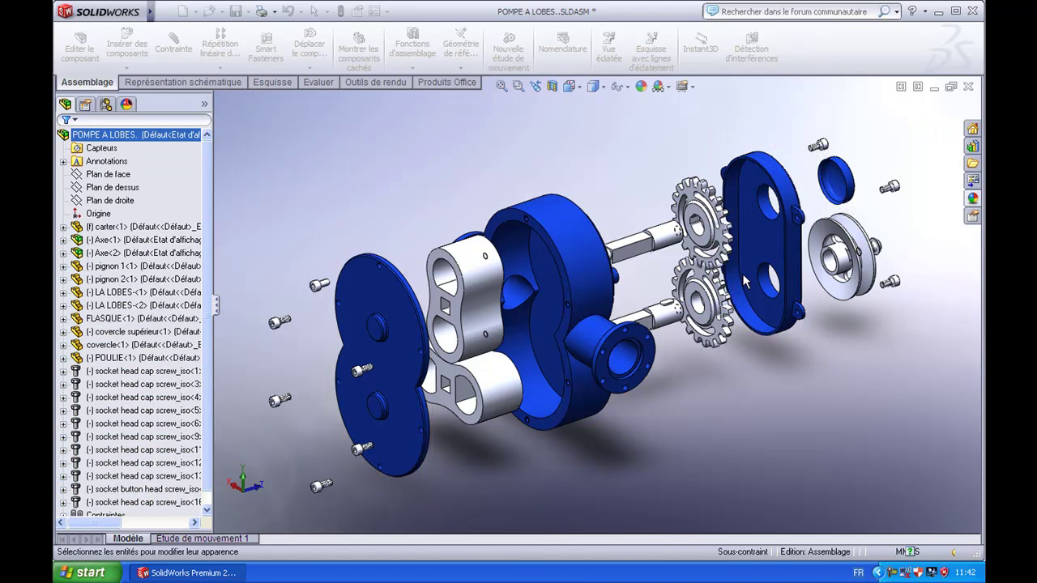
# Apply the acier poli polished steel appearance to the LA LOBES rotor.
pyautogui.click(972, 200)
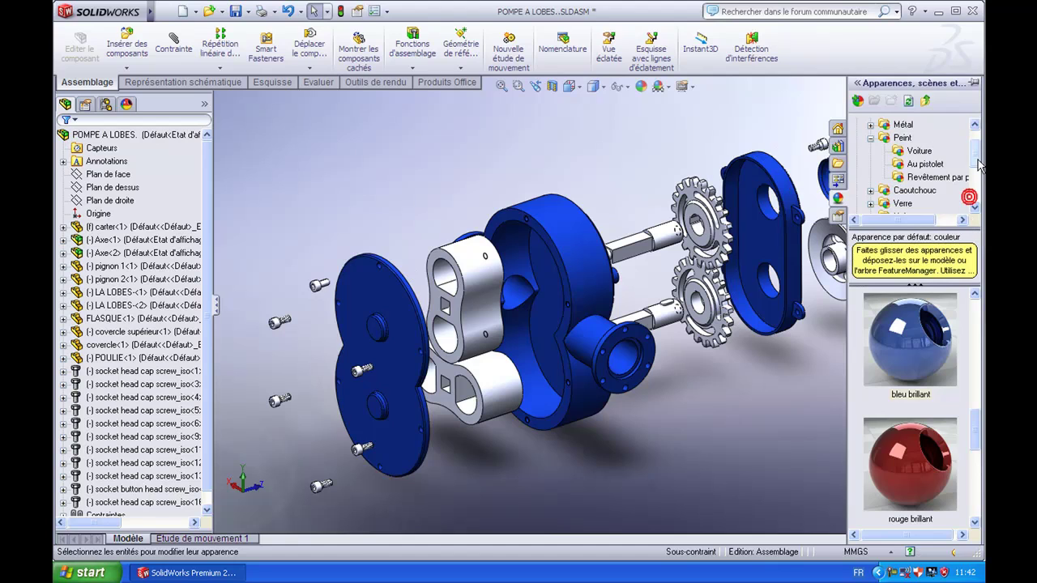
pyautogui.click(903, 151)
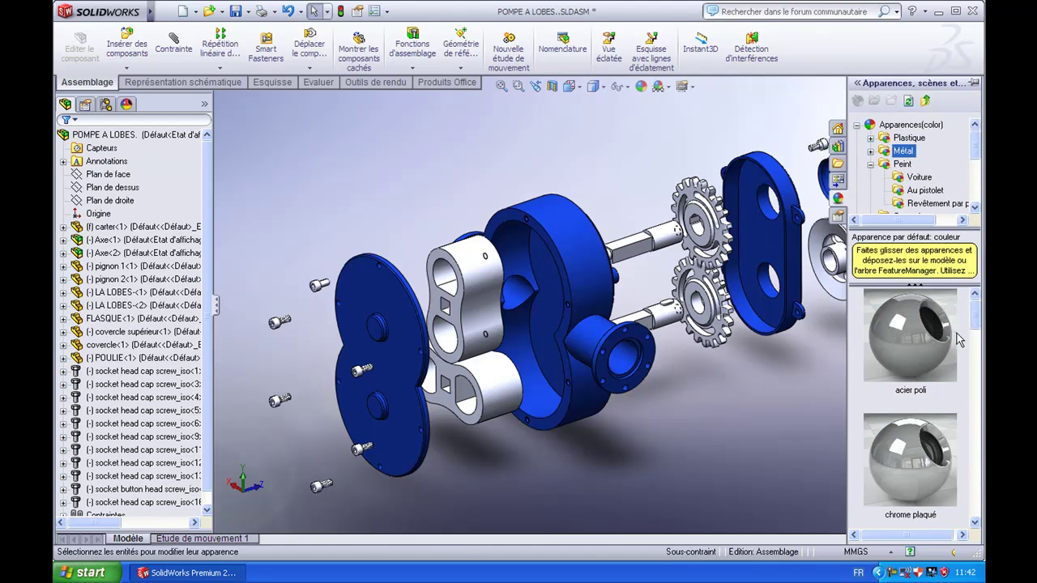
pyautogui.click(901, 328)
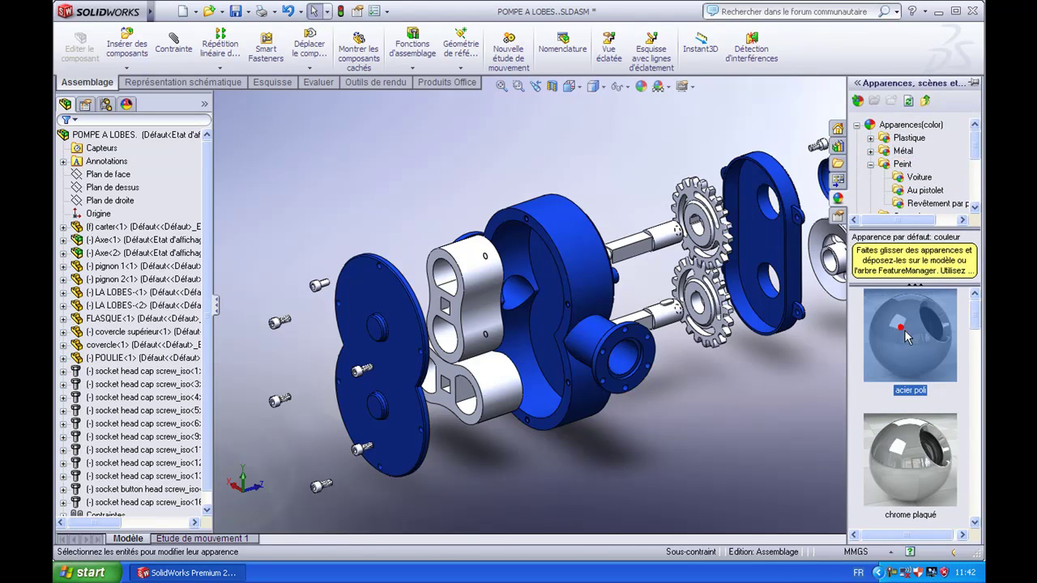
pyautogui.moveTo(912, 344); pyautogui.dragTo(486, 271)
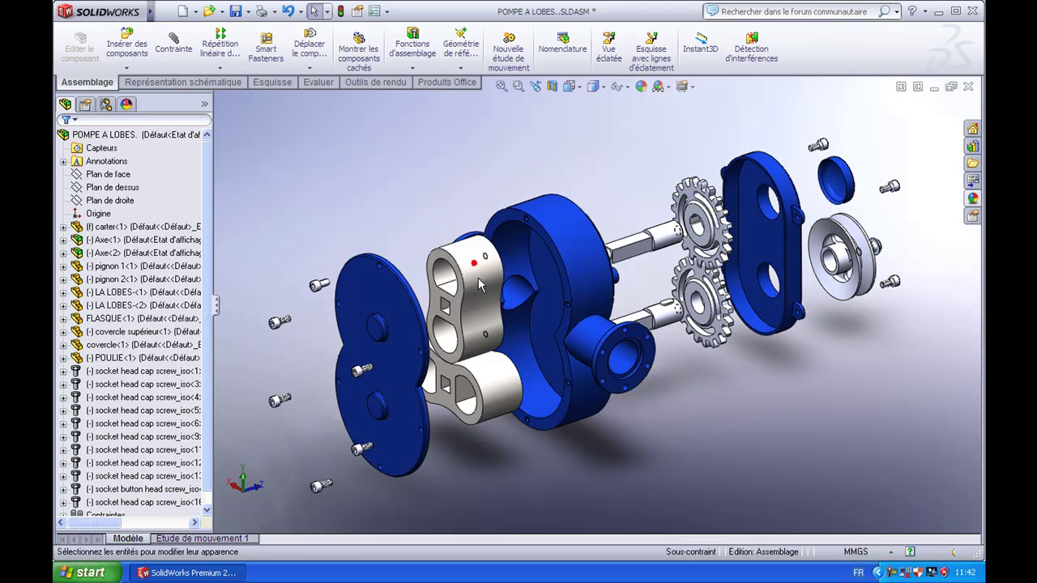
pyautogui.click(480, 266)
# Extend the LA LOBES polished steel at component level to both shafts and both gears.
pyautogui.rightClick(480, 264)
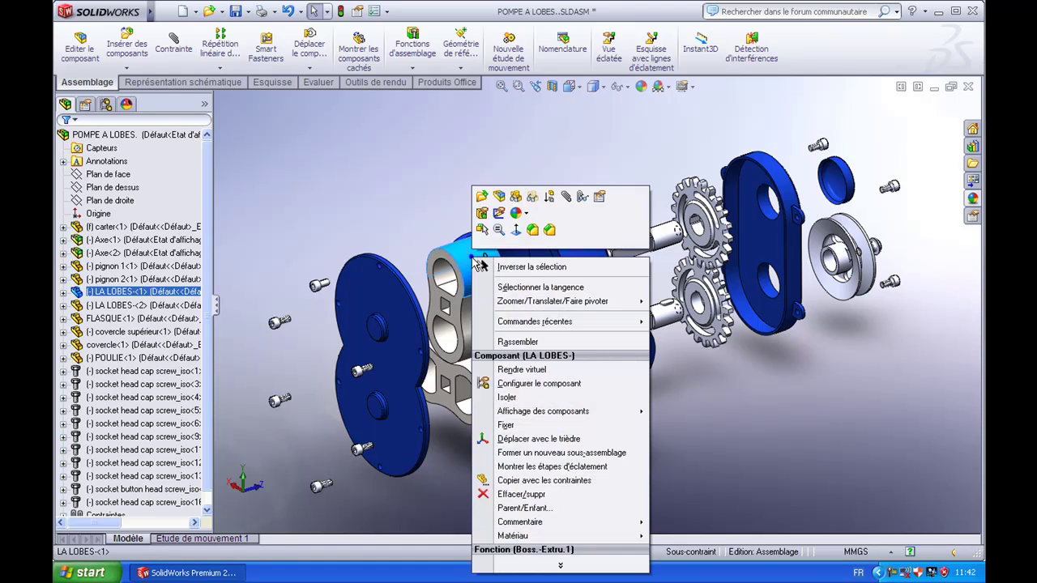
pyautogui.click(525, 215)
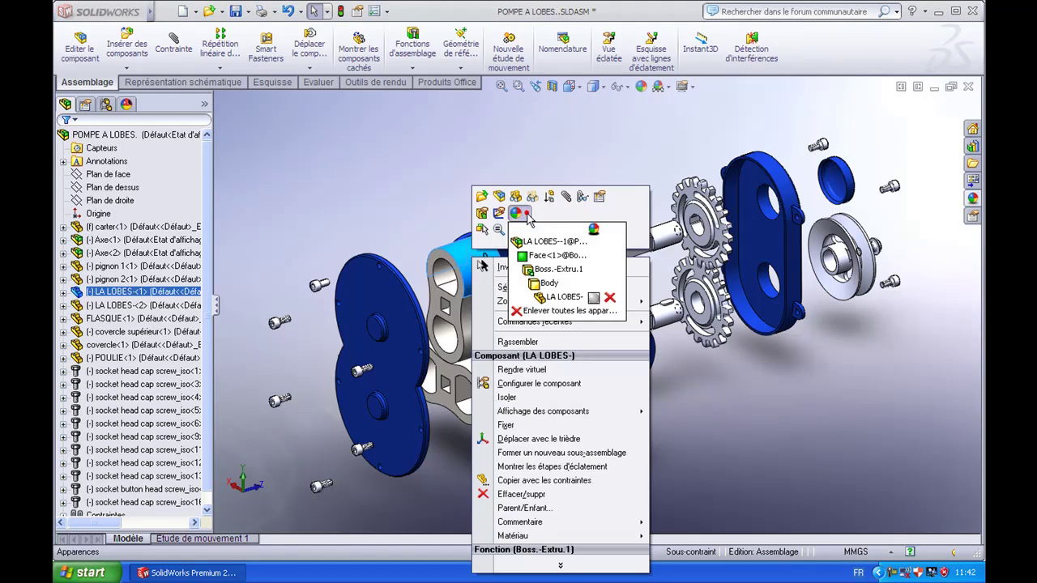
pyautogui.click(572, 296)
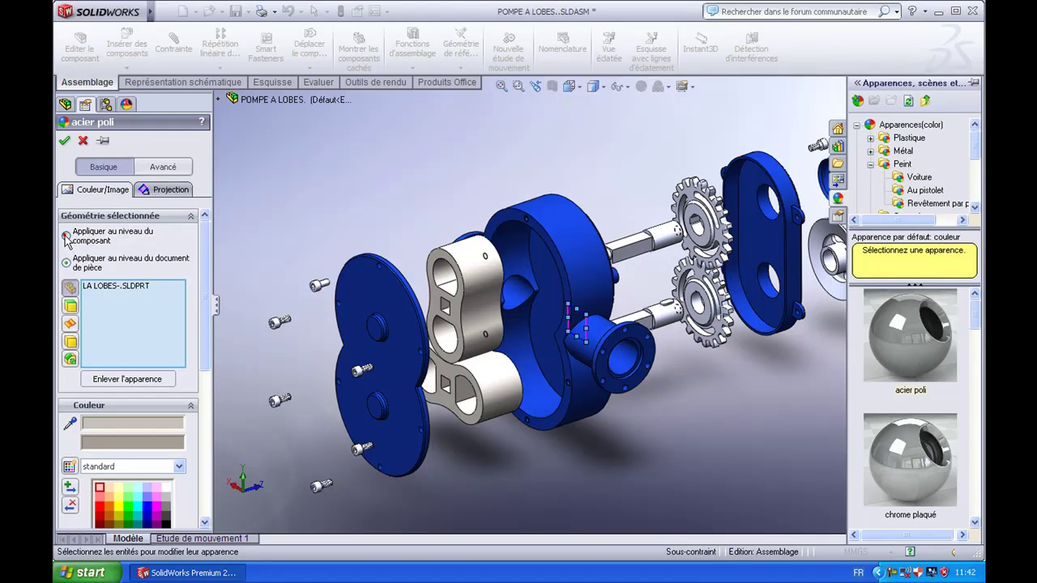
pyautogui.click(65, 236)
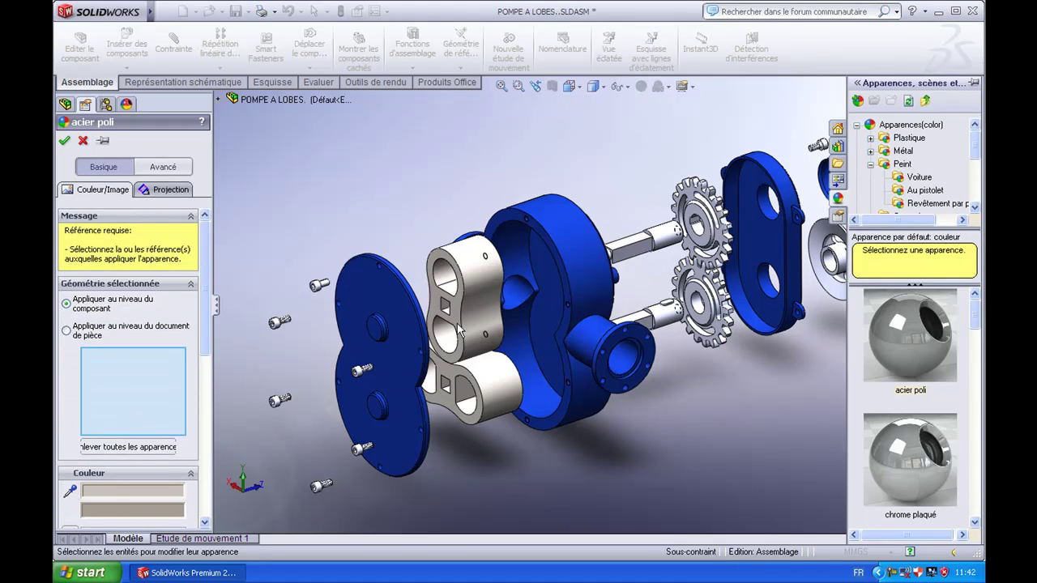
pyautogui.click(666, 232)
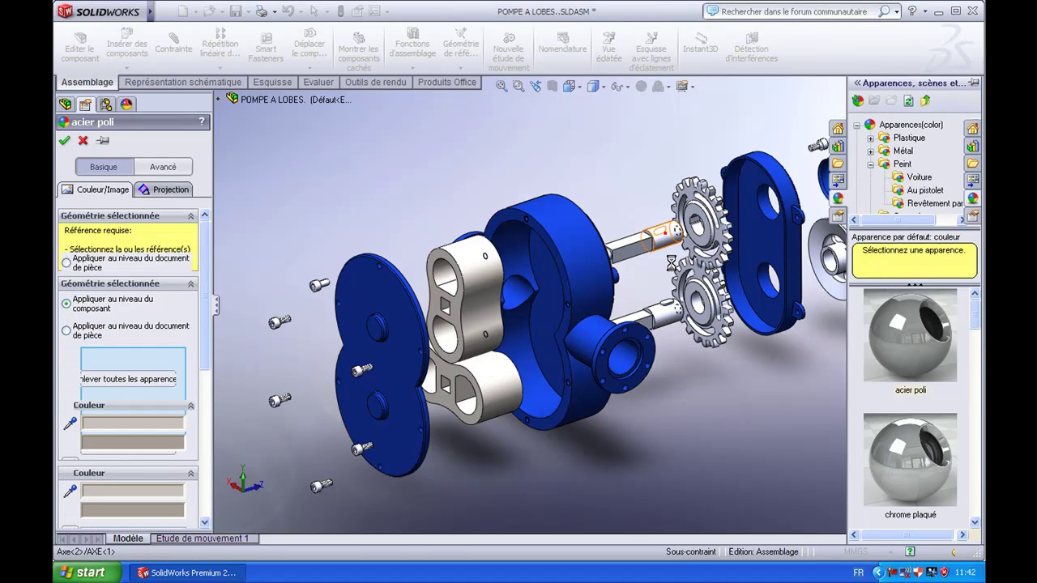
pyautogui.click(663, 312)
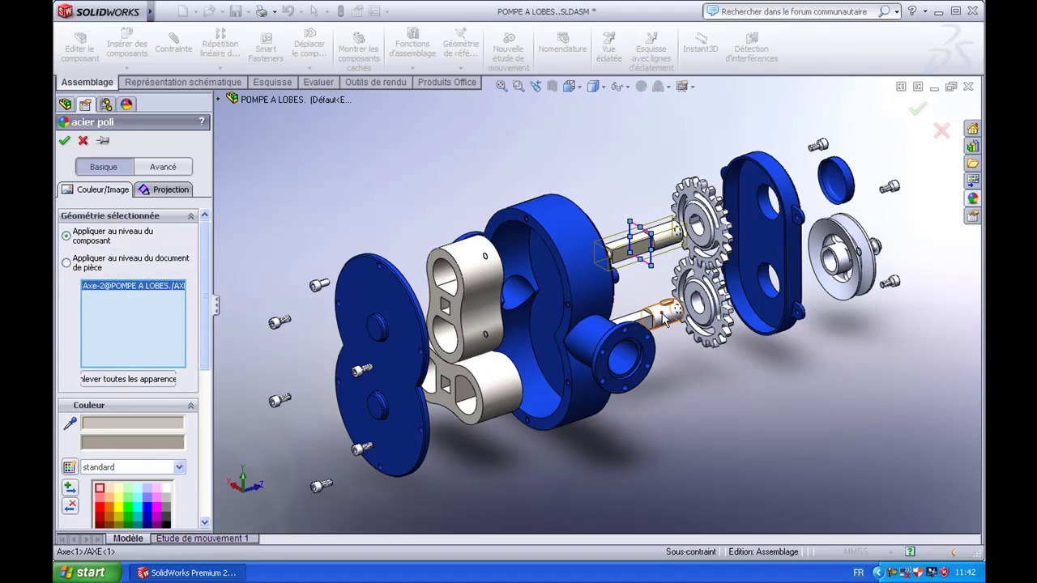
pyautogui.click(702, 214)
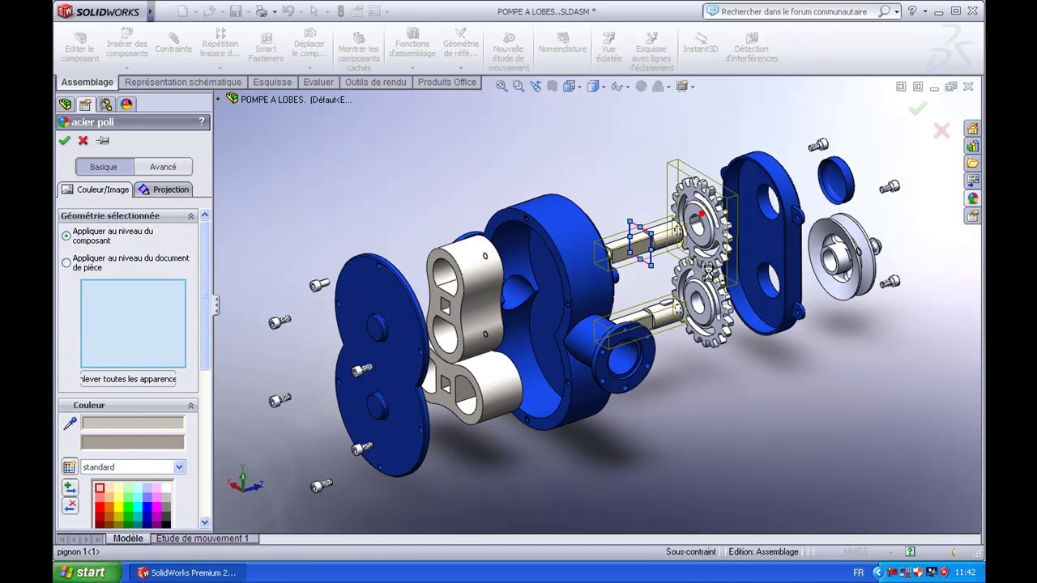
pyautogui.click(702, 293)
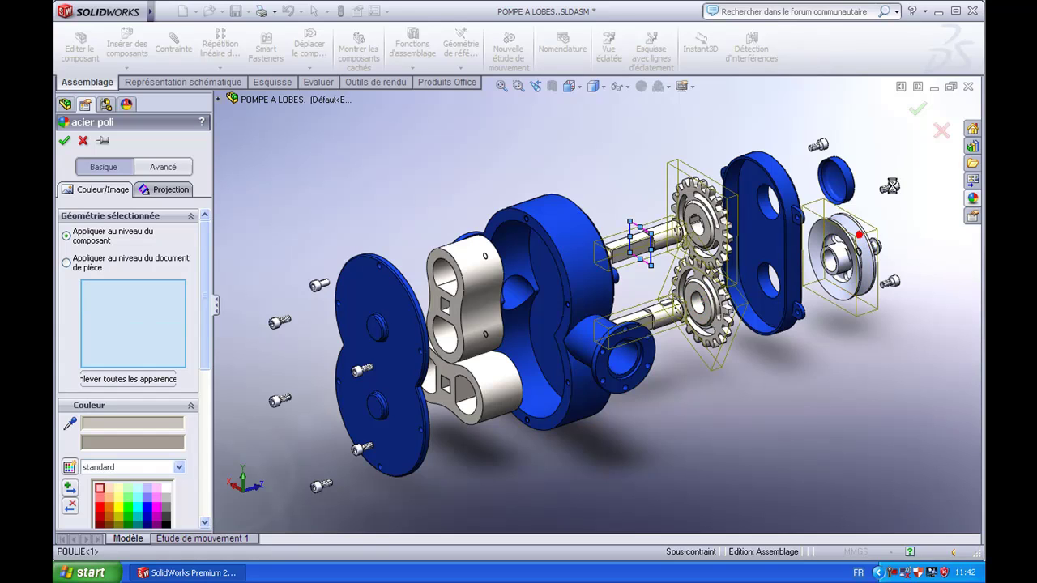
# Add the pulley and all the screws to the polished steel selection and confirm.
pyautogui.click(858, 235)
pyautogui.click(892, 188)
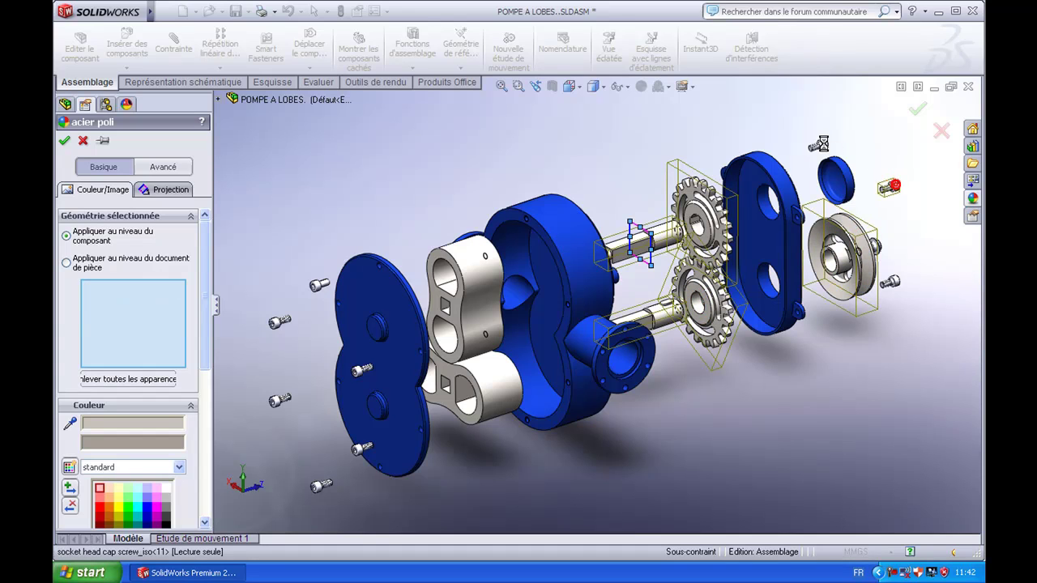
pyautogui.click(819, 144)
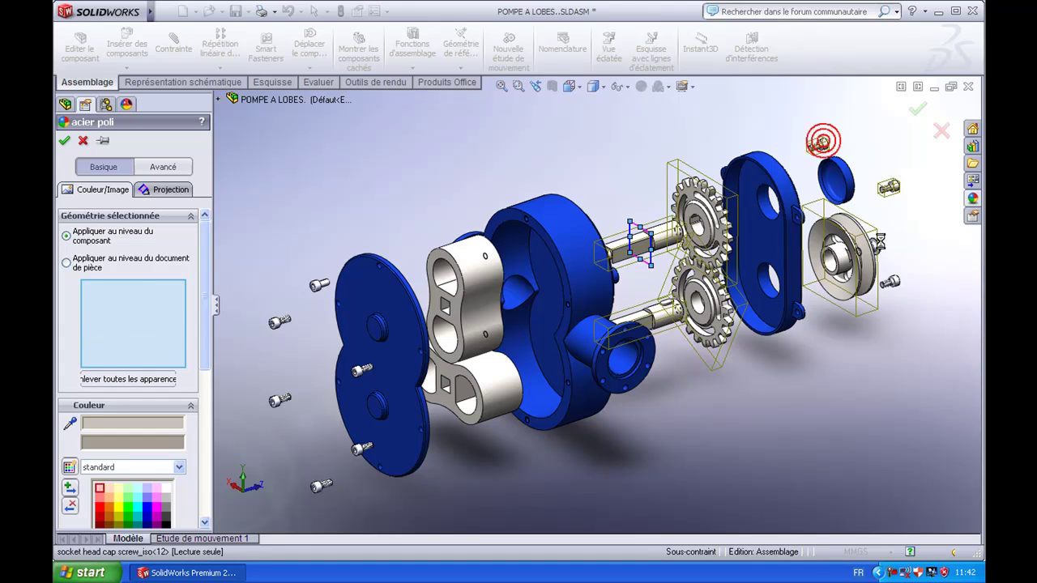
pyautogui.click(879, 249)
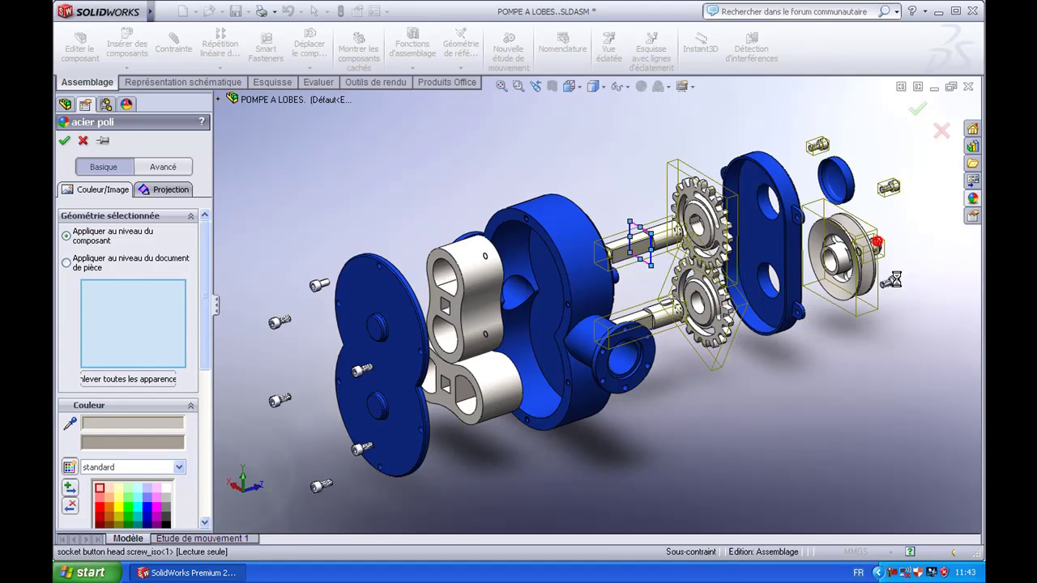
pyautogui.click(891, 282)
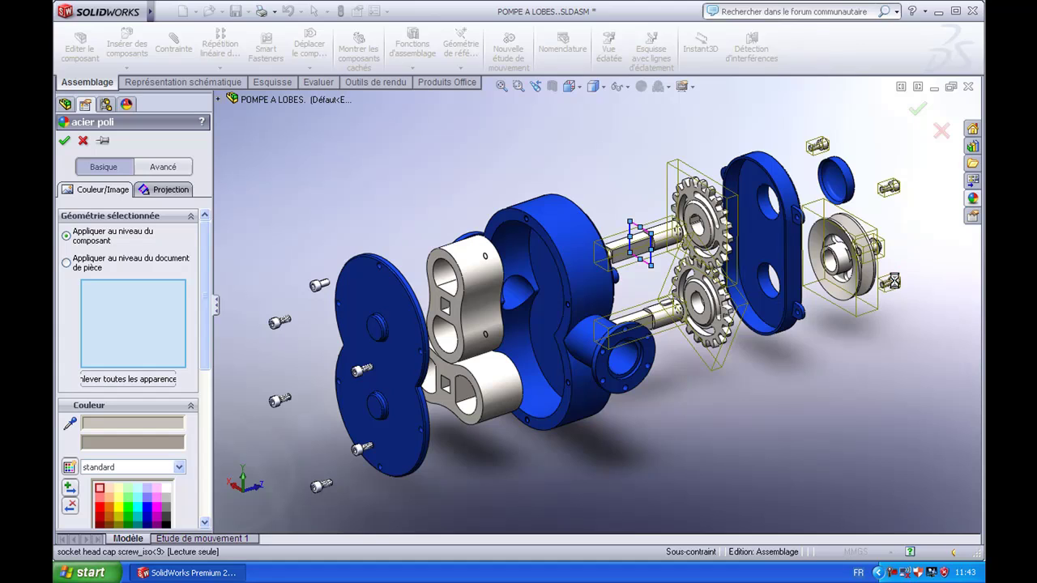
pyautogui.click(320, 285)
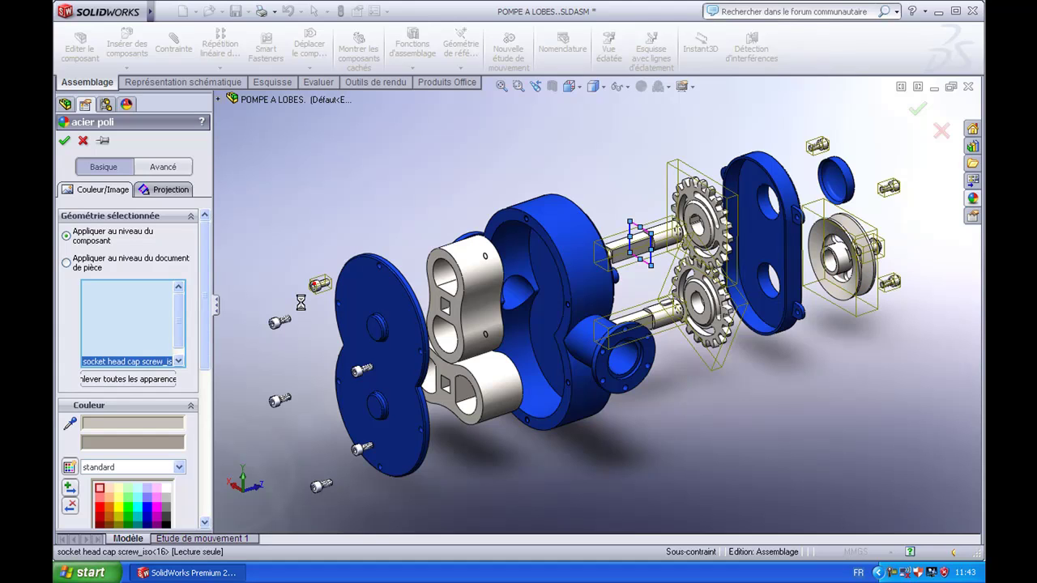
pyautogui.click(277, 321)
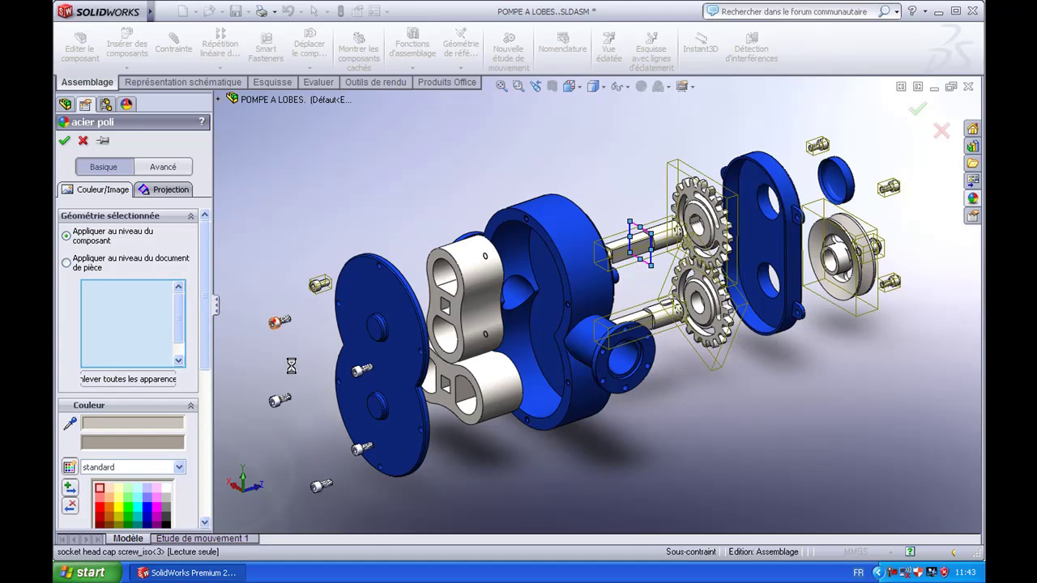
pyautogui.click(277, 399)
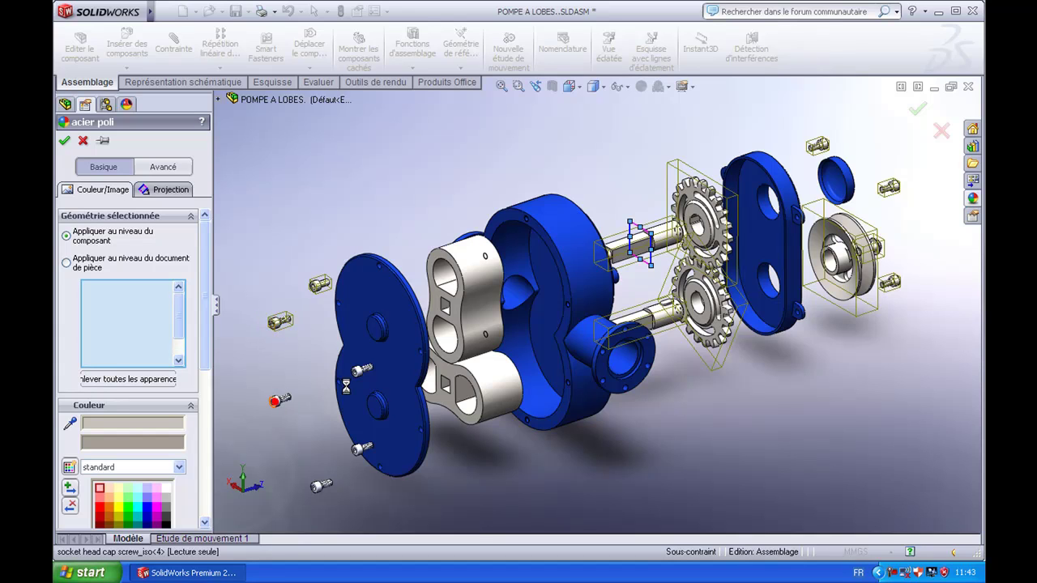
pyautogui.click(361, 370)
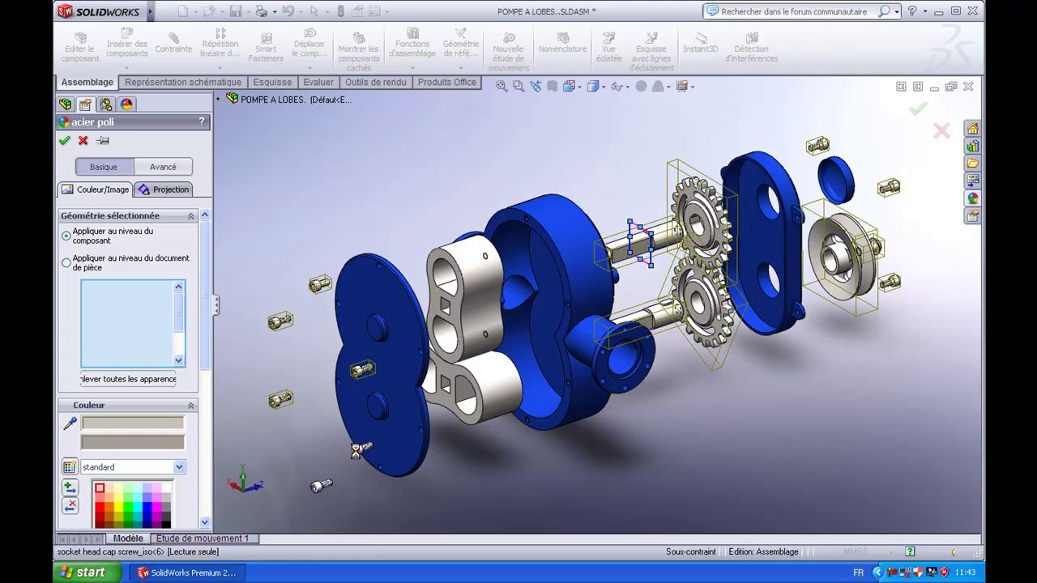
pyautogui.click(359, 448)
pyautogui.click(316, 487)
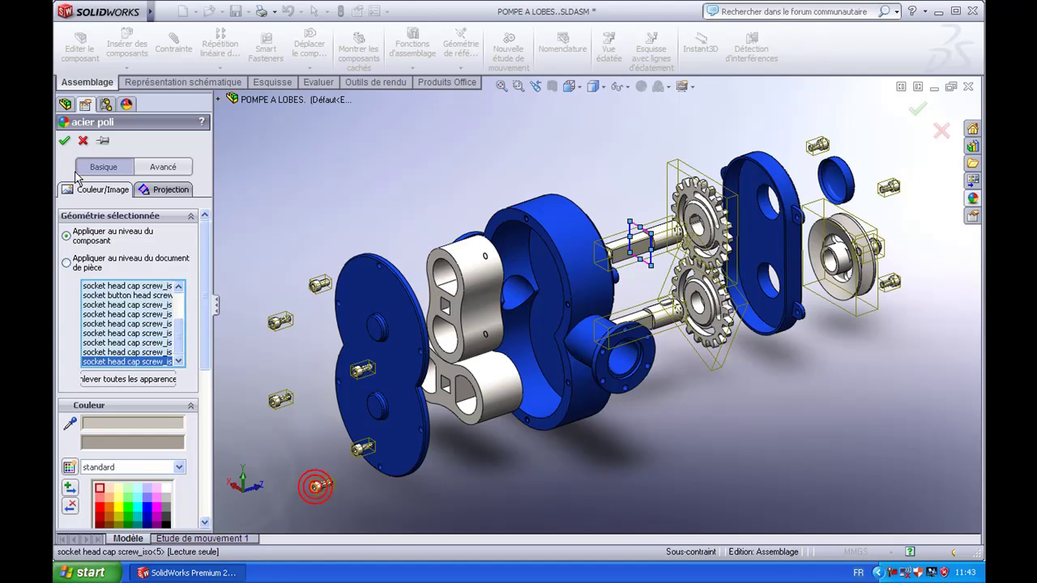
pyautogui.click(64, 142)
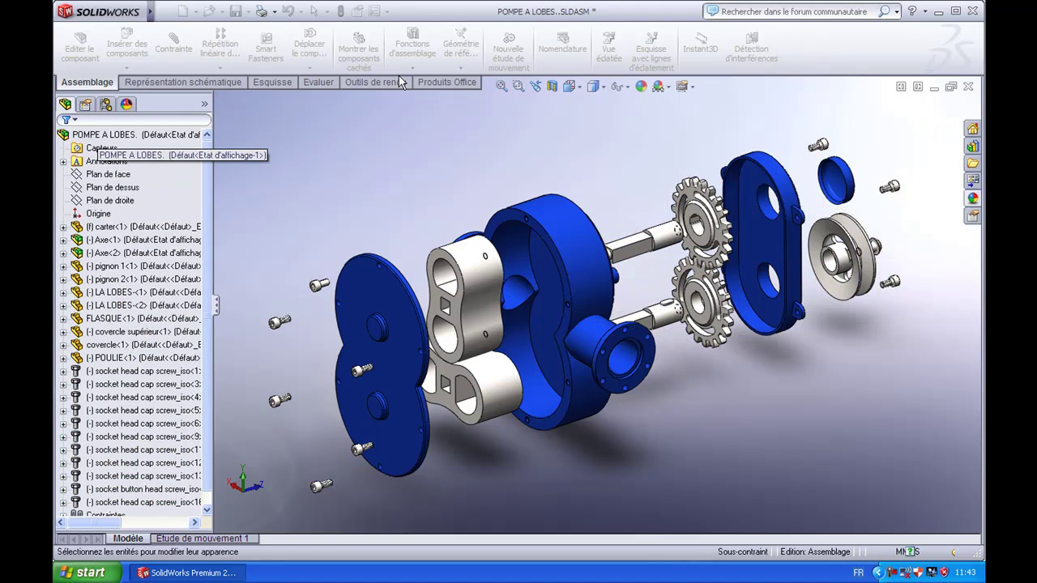
# Run a PhotoView 360 final render (Rendu final) of the exploded pump at 1920×1080.
pyautogui.click(377, 83)
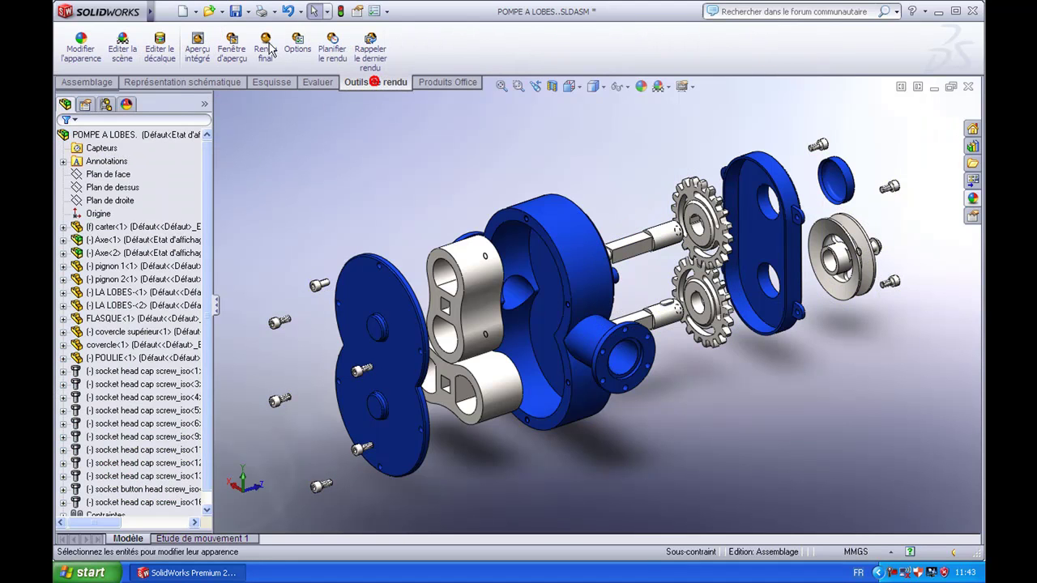
pyautogui.click(266, 48)
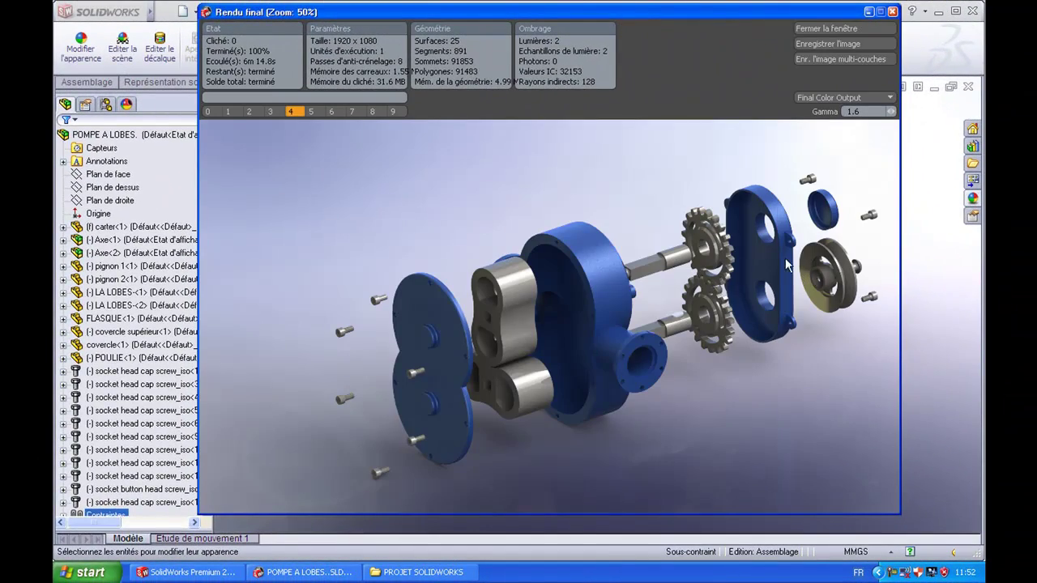
# Save the render as JPEG 'POMPE A LOBES photo rendu' on the Desktop.
pyautogui.click(837, 44)
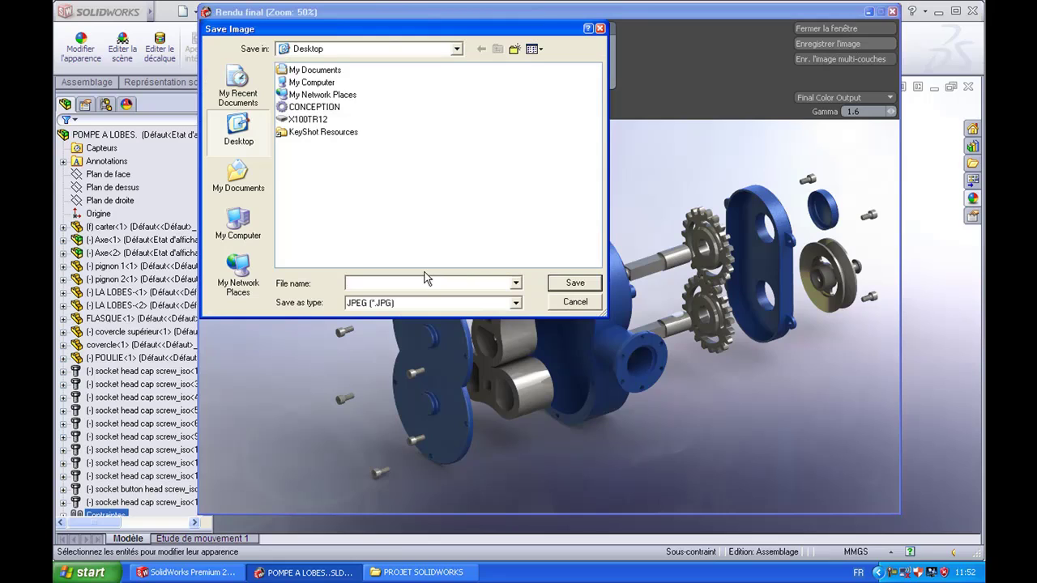
pyautogui.write('POMPE A LOBES photo rendu')
pyautogui.click(574, 287)
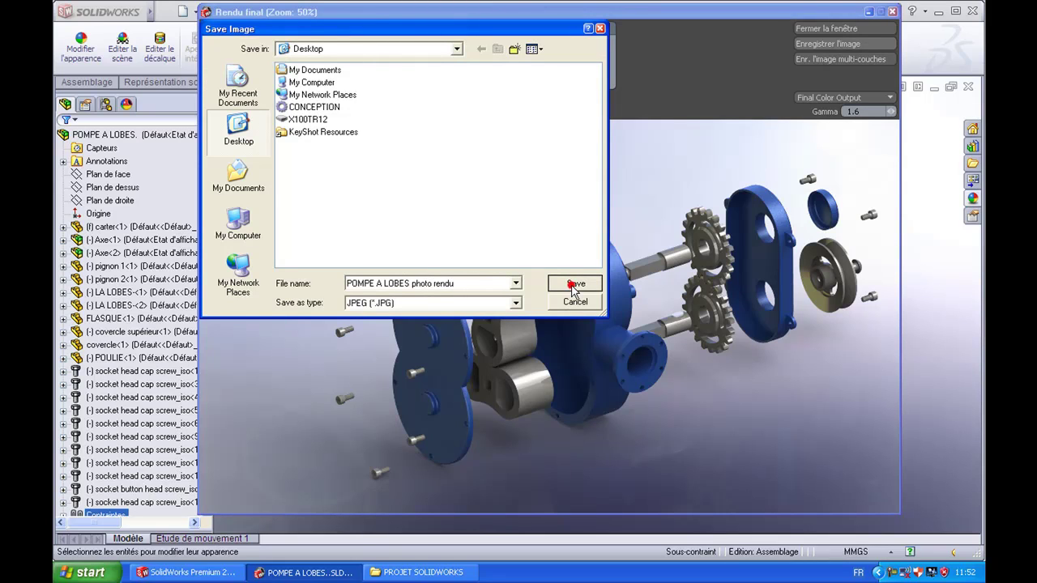